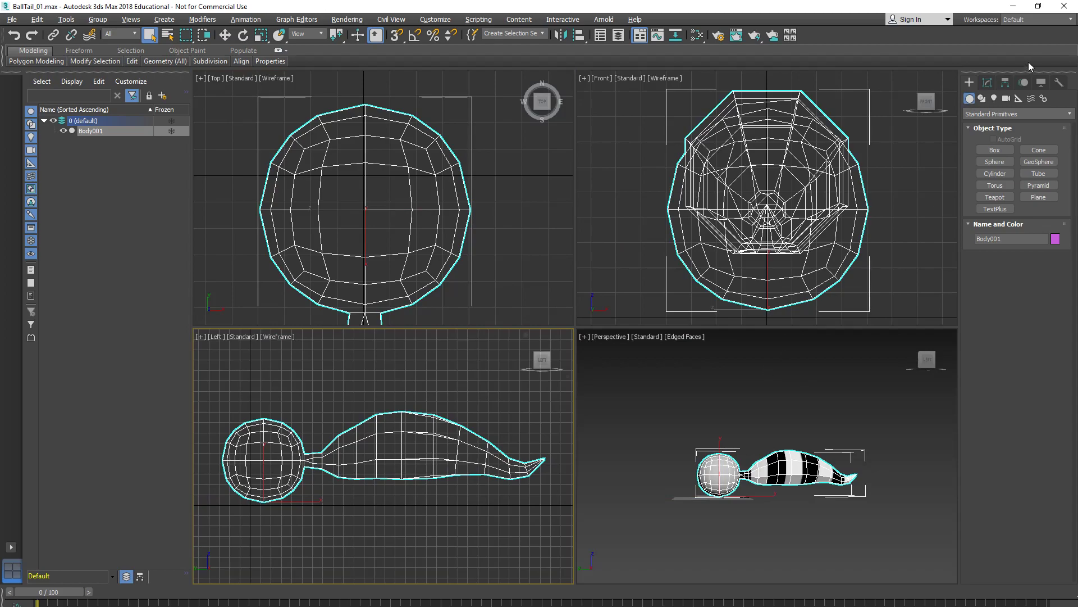
Draw a chain of five bones plus an end bone in the Left view, following the tail's curve from its base to its tip
{"action": "left_click", "coordinate": [1044, 99]}
{"action": "left_click", "coordinate": [995, 150]}
{"action": "scroll", "coordinate": [305, 467], "scroll_direction": "up", "scroll_amount": 3}
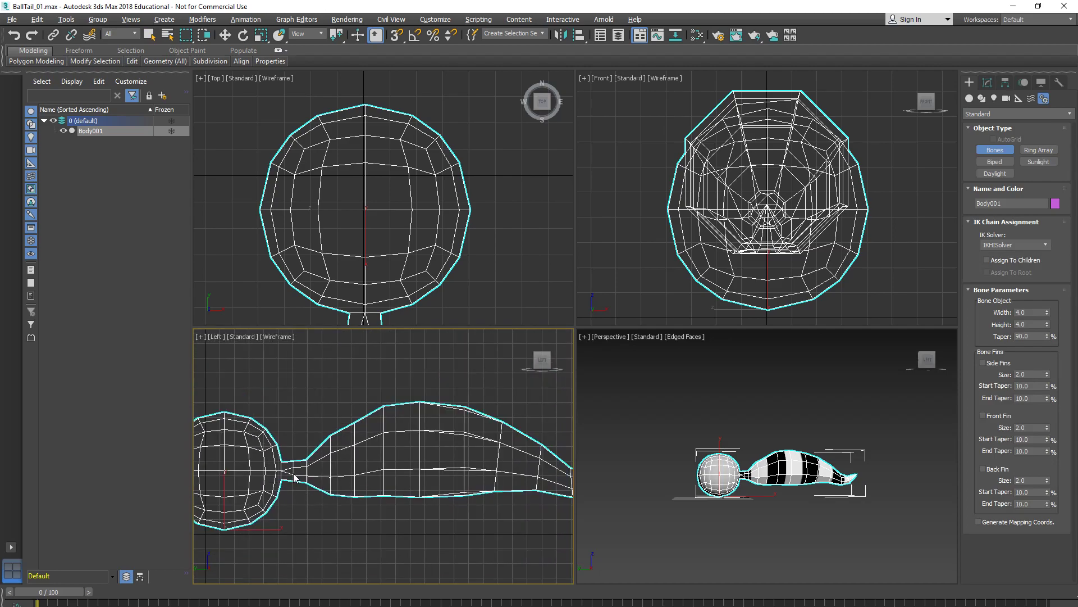
{"action": "middle_click_drag", "start_coordinate": [299, 477], "coordinate": [267, 476]}
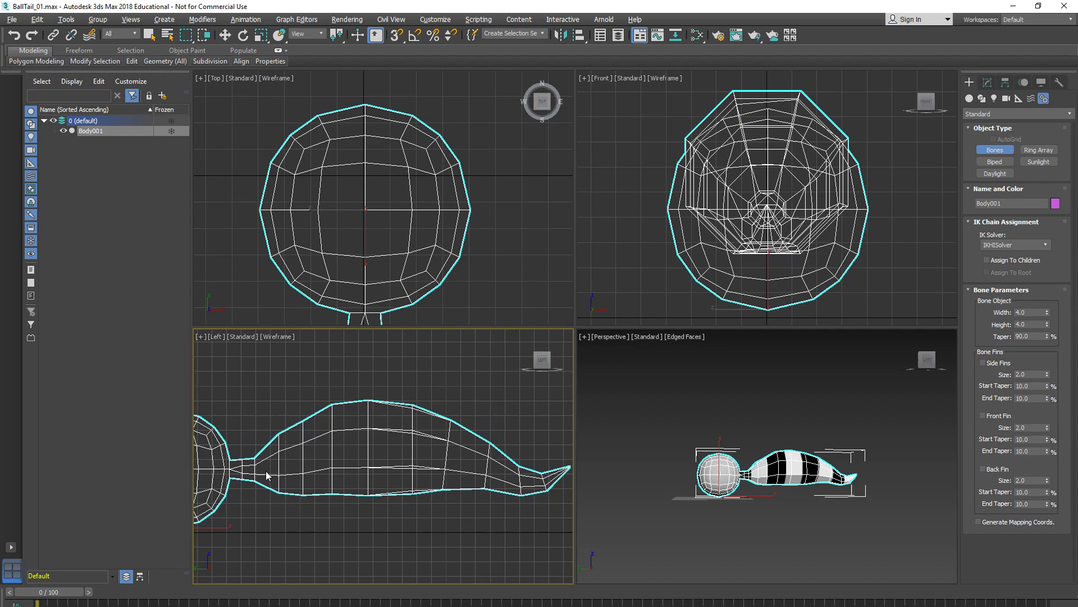
{"action": "left_click", "coordinate": [254, 471]}
{"action": "left_click", "coordinate": [353, 451]}
{"action": "left_click", "coordinate": [353, 454]}
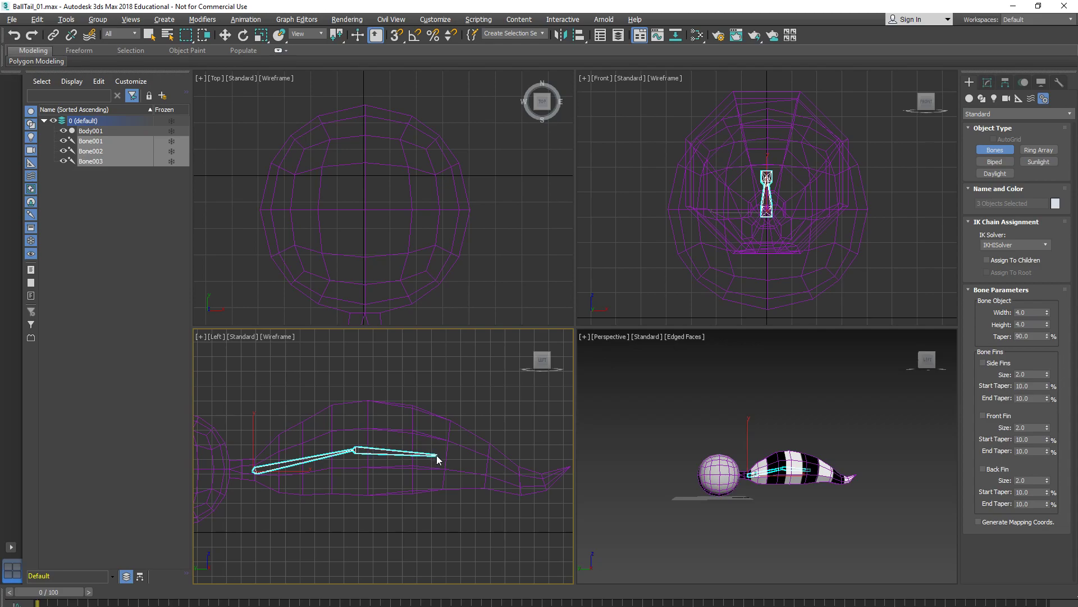
{"action": "left_click", "coordinate": [438, 454]}
{"action": "left_click", "coordinate": [509, 477]}
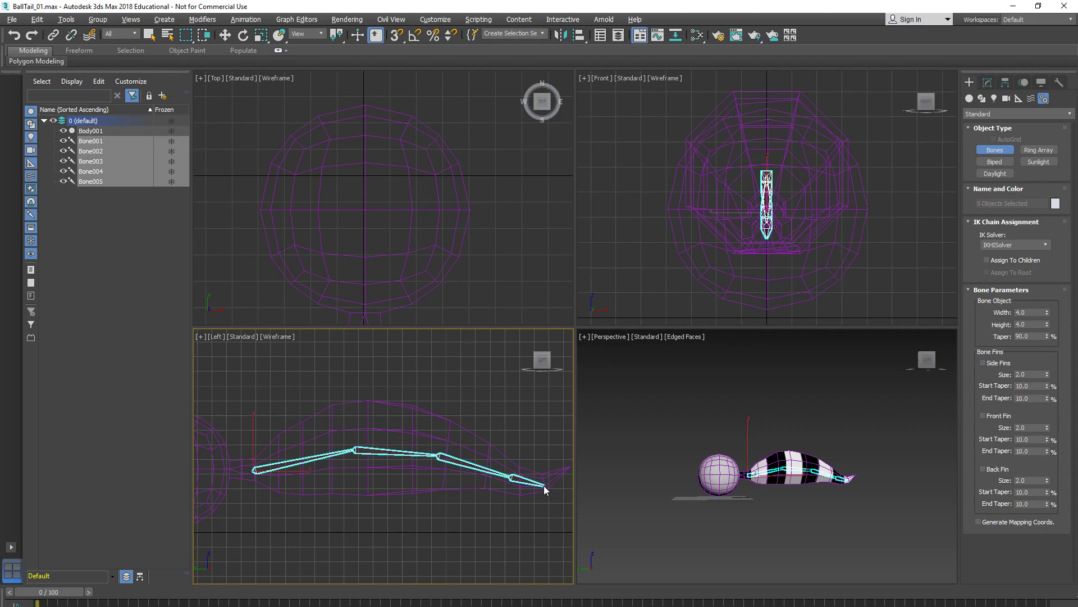
{"action": "left_click", "coordinate": [544, 481]}
{"action": "right_click", "coordinate": [570, 472]}
Freeze the Body001 mesh so only the bones can be selected
{"action": "scroll", "coordinate": [560, 467], "scroll_direction": "down", "scroll_amount": 3}
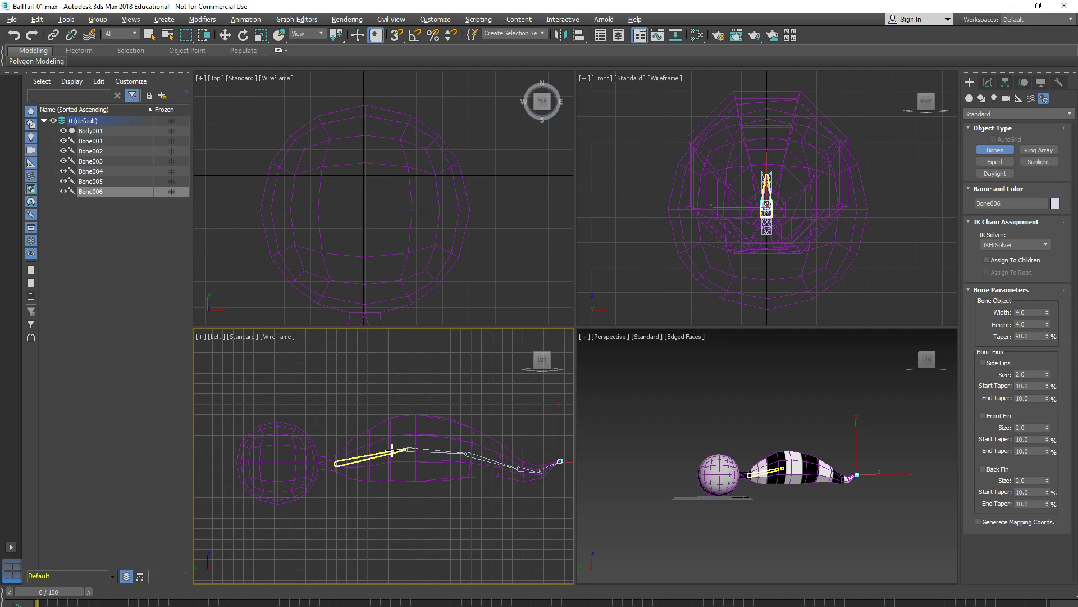
{"action": "middle_click_drag", "start_coordinate": [333, 447], "coordinate": [428, 416]}
{"action": "scroll", "coordinate": [450, 432], "scroll_direction": "up", "scroll_amount": 4}
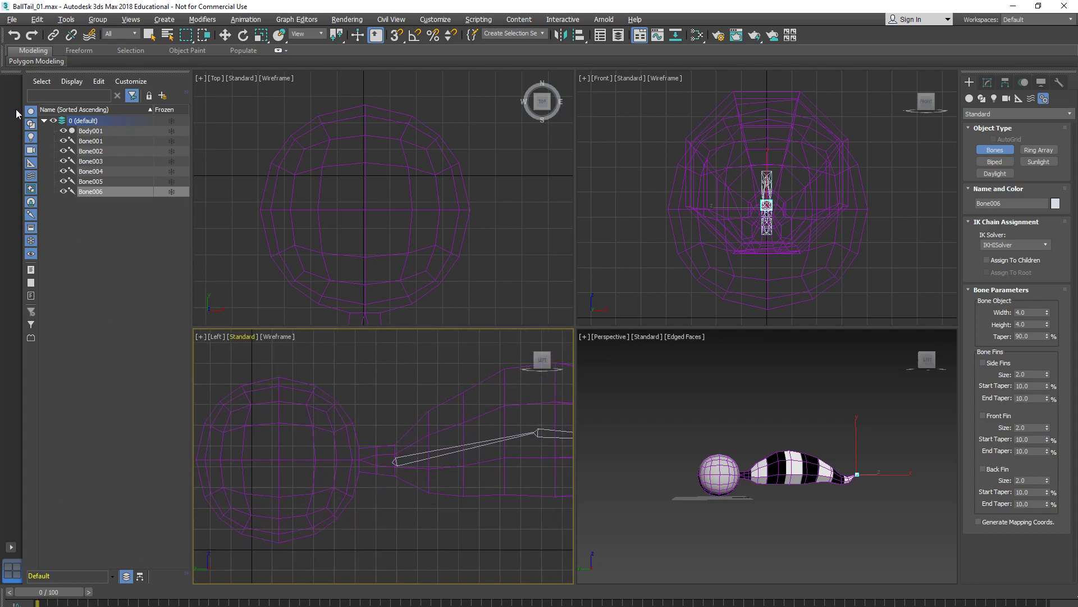
{"action": "left_click", "coordinate": [171, 132]}
Draw one short bone with an end bone in the Left view, running from just before the tail's base to the ball's edge
{"action": "middle_click_drag", "start_coordinate": [323, 429], "coordinate": [375, 426]}
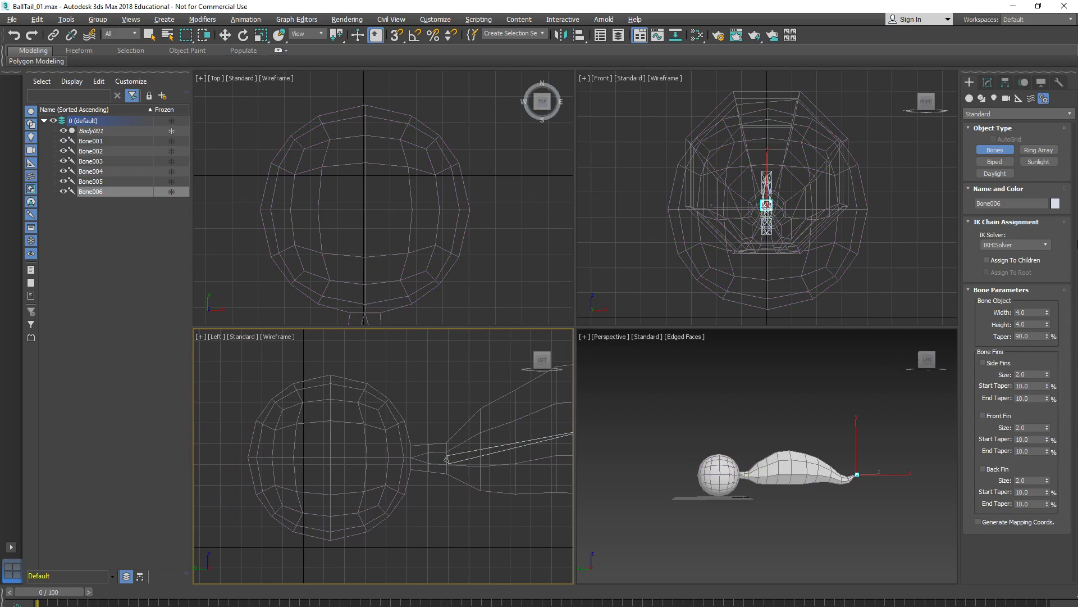
{"action": "left_click", "coordinate": [437, 460]}
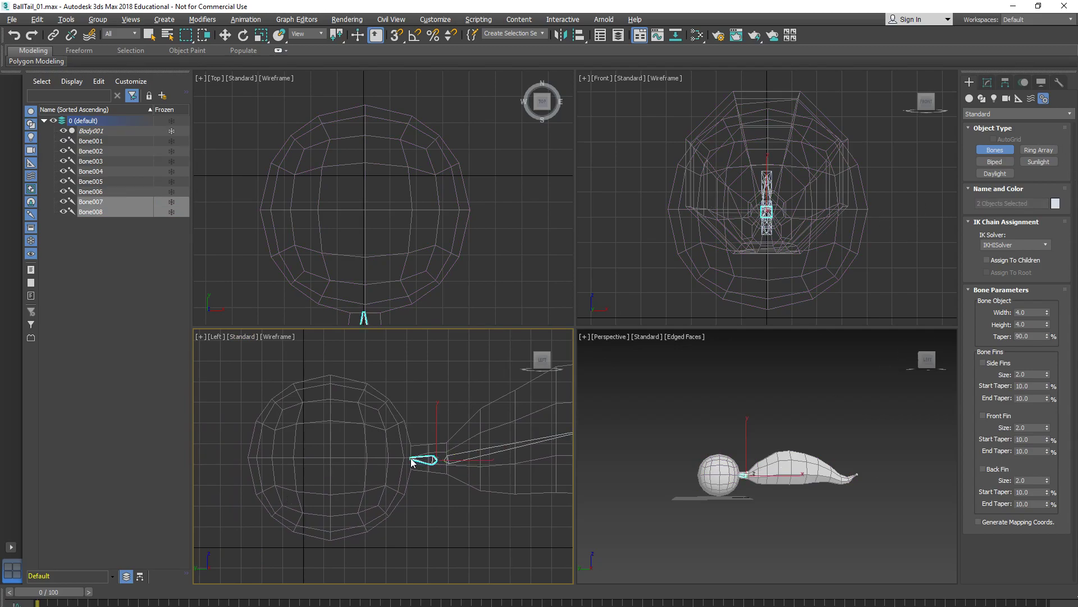
{"action": "left_click", "coordinate": [412, 461]}
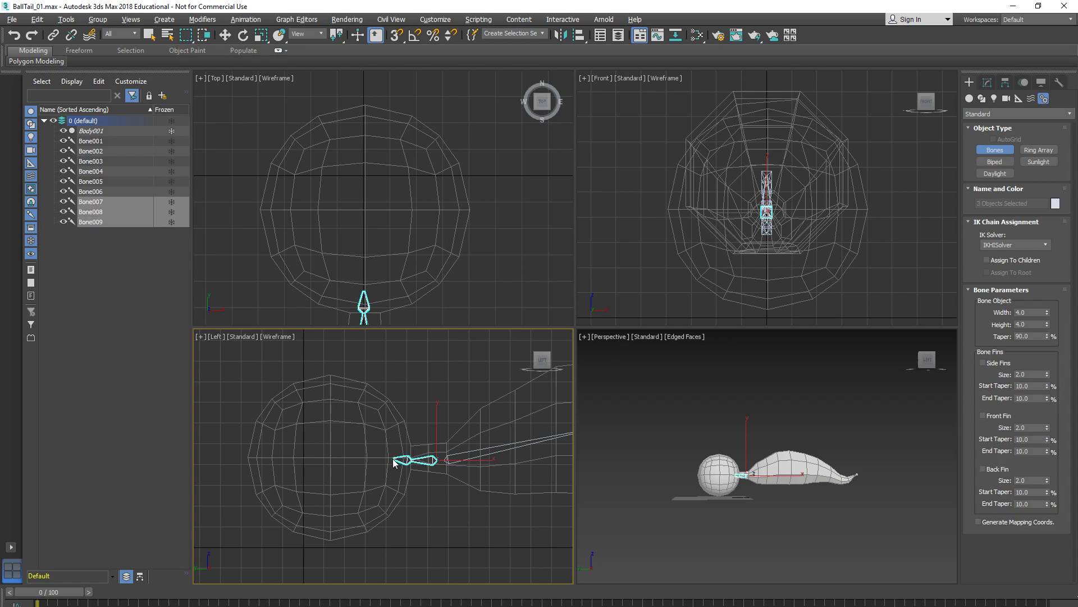
{"action": "right_click", "coordinate": [360, 465]}
{"action": "middle_click_drag", "start_coordinate": [309, 474], "coordinate": [347, 477]}
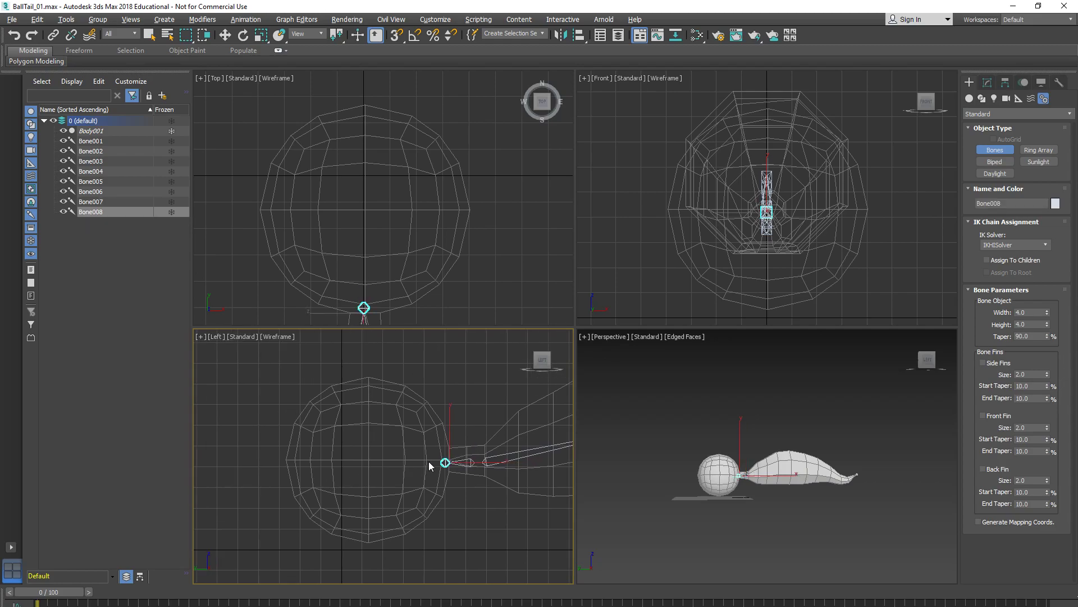
{"action": "right_click", "coordinate": [431, 460]}
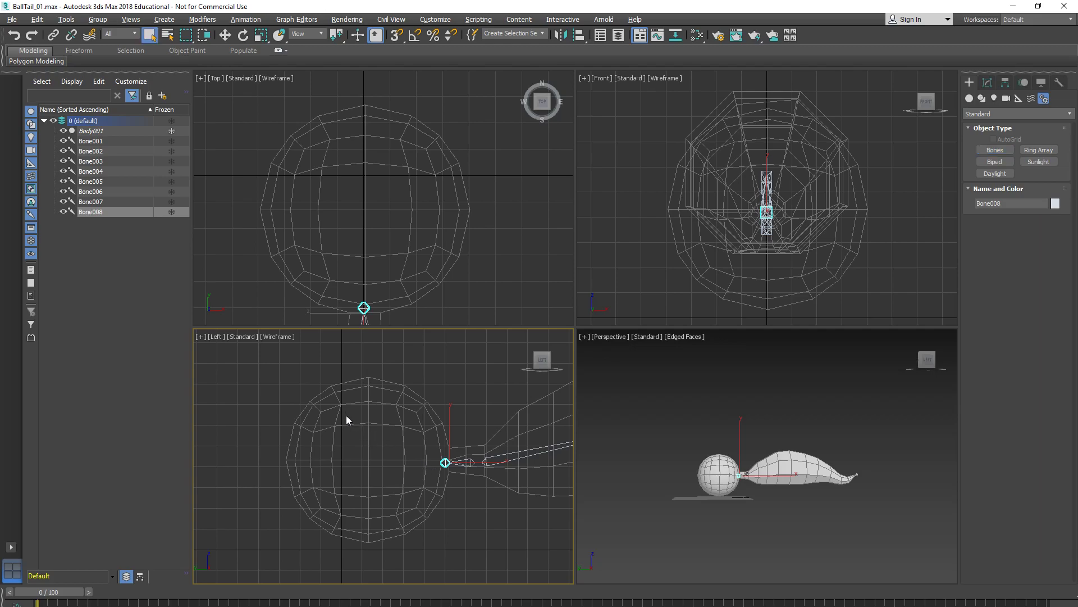
Draw a two-bone chain with an end bone inside the ball, from its lowest point through a bent middle joint to its top
{"action": "left_click", "coordinate": [995, 150]}
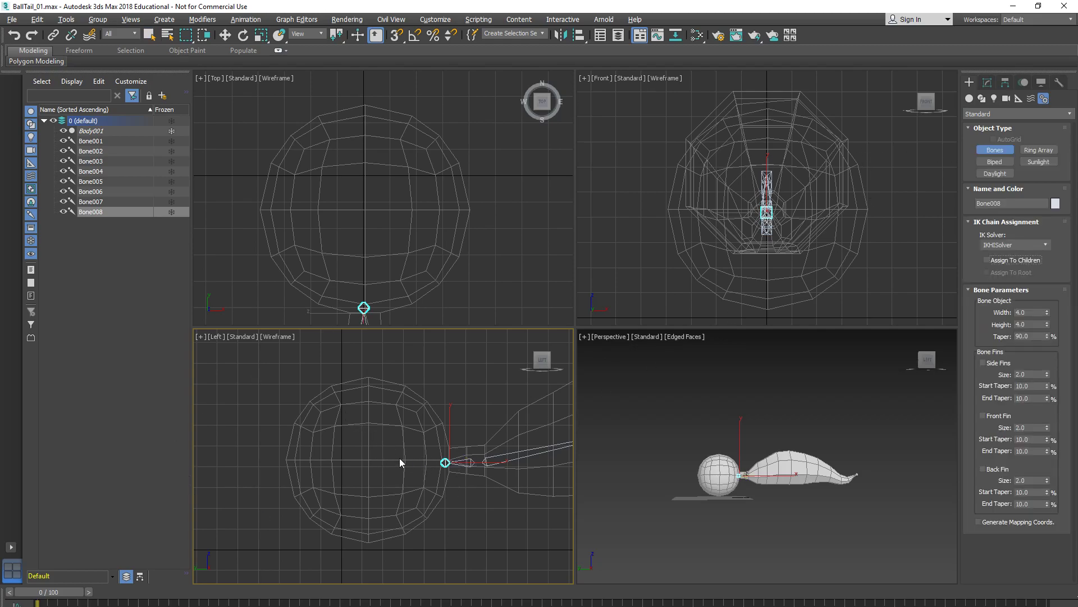
{"action": "left_click", "coordinate": [367, 538]}
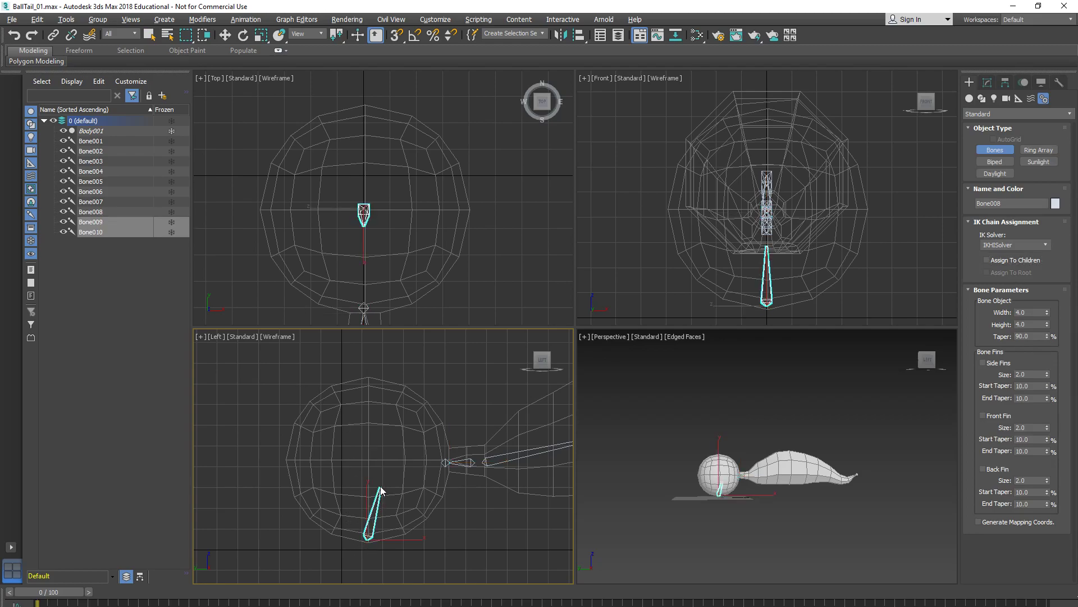
{"action": "left_click", "coordinate": [392, 462]}
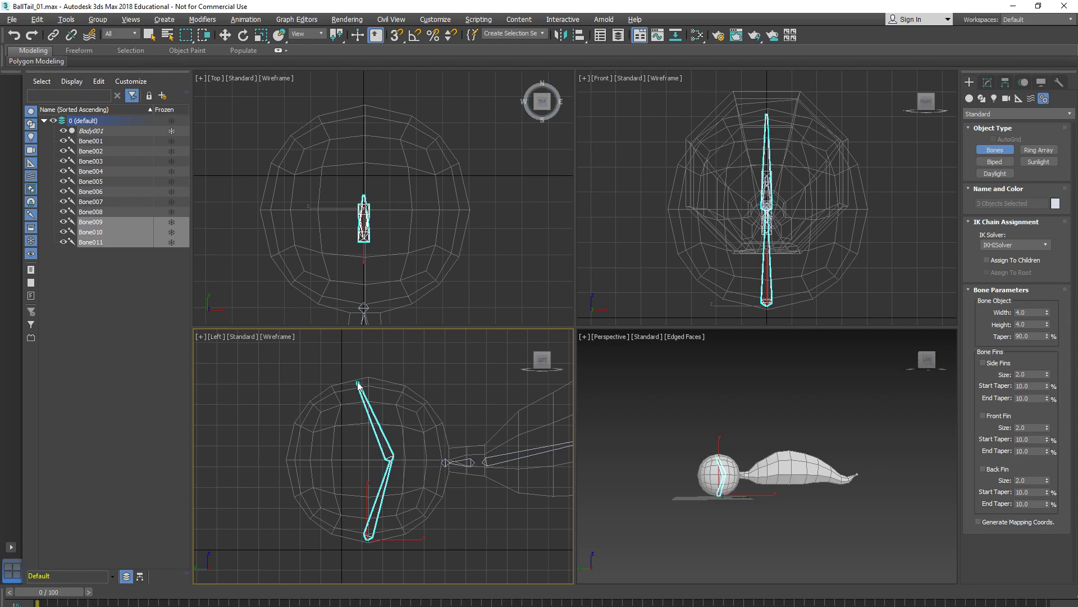
{"action": "left_click", "coordinate": [351, 378]}
{"action": "right_click", "coordinate": [342, 366]}
{"action": "middle_click_drag", "start_coordinate": [506, 447], "coordinate": [437, 428]}
{"action": "right_click", "coordinate": [368, 426]}
Delete the short bone between the ball and the tail's base, keeping its small end bone
{"action": "scroll", "coordinate": [437, 430], "scroll_direction": "up", "scroll_amount": 5}
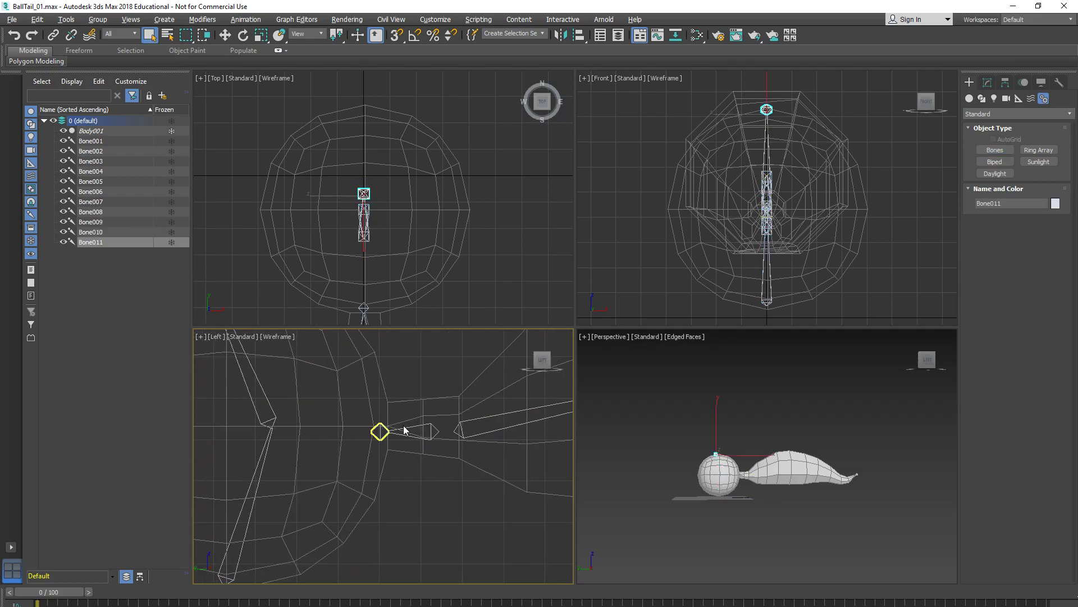
{"action": "left_click", "coordinate": [431, 432]}
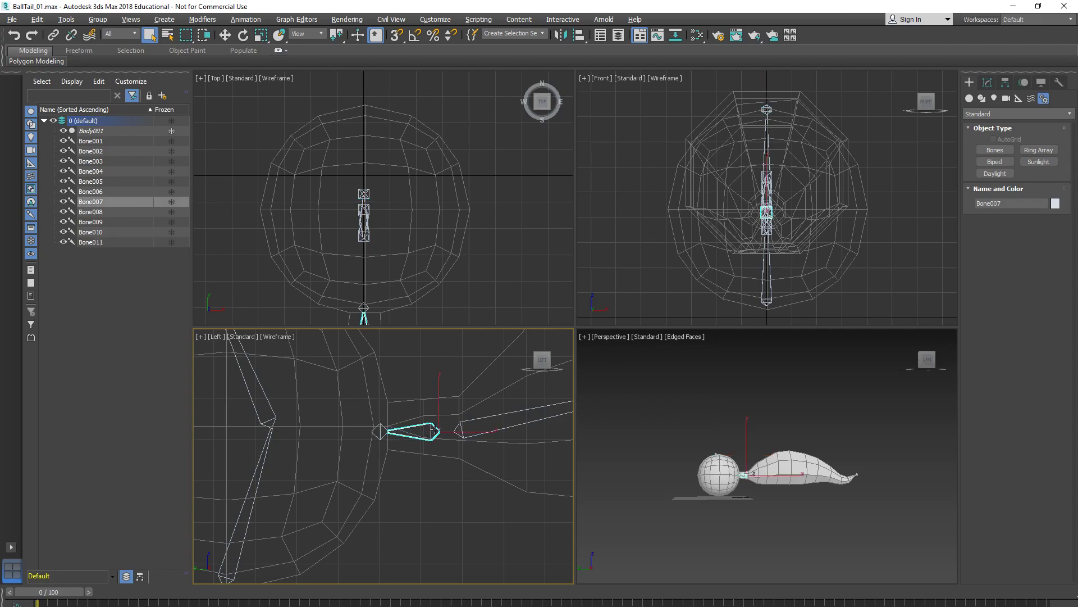
{"action": "key", "text": "Delete"}
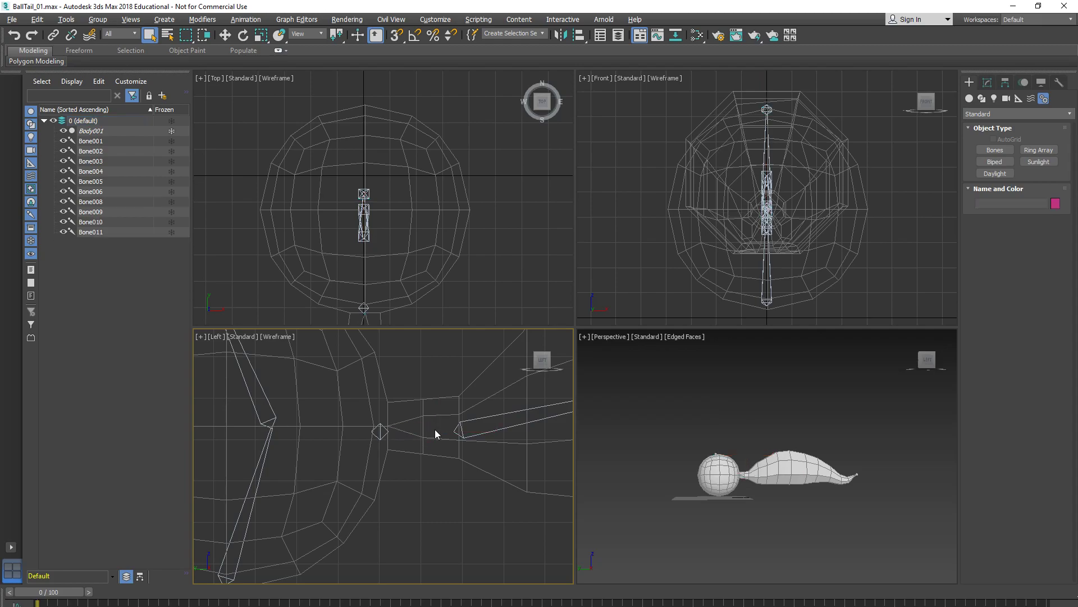
Move the remaining small end bone onto the junction where the ball meets the tail's neck
{"action": "left_click", "coordinate": [380, 432]}
{"action": "key", "text": "w"}
{"action": "mouse_move", "coordinate": [422, 431]}
{"action": "left_mouse_down"}
{"action": "mouse_move", "coordinate": [449, 431]}
{"action": "mouse_move", "coordinate": [434, 432]}
{"action": "left_mouse_up"}
{"action": "left_click_drag", "start_coordinate": [396, 397], "coordinate": [393, 386]}
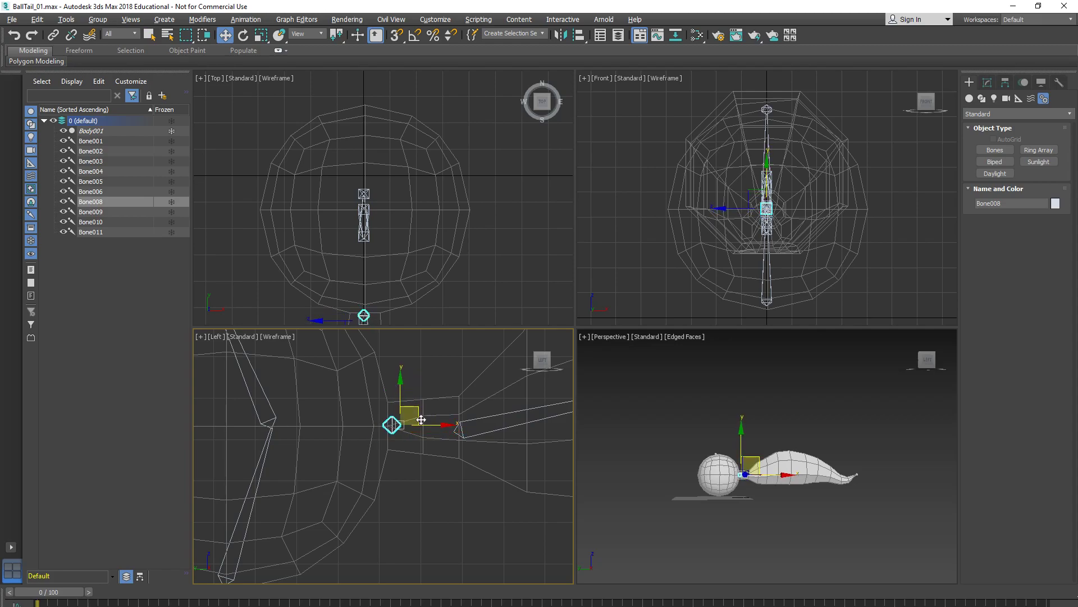
{"action": "left_click_drag", "start_coordinate": [427, 425], "coordinate": [422, 425]}
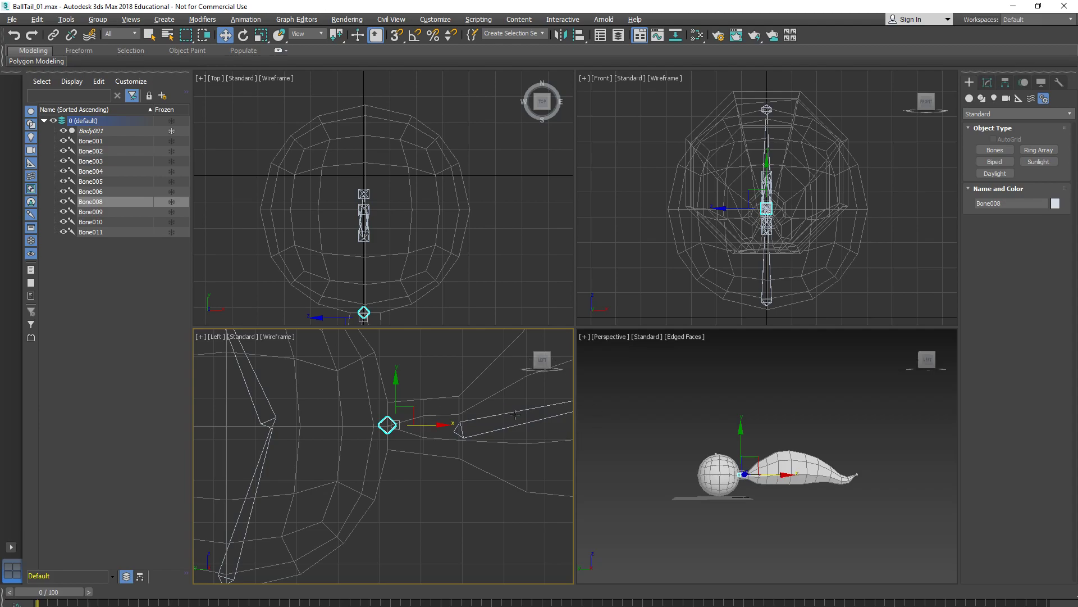
Use Bone Edit Mode in Bone Tools to shift the middle joint of the ball's bone chain slightly toward the ball's centre
{"action": "scroll", "coordinate": [469, 409], "scroll_direction": "down", "scroll_amount": 6}
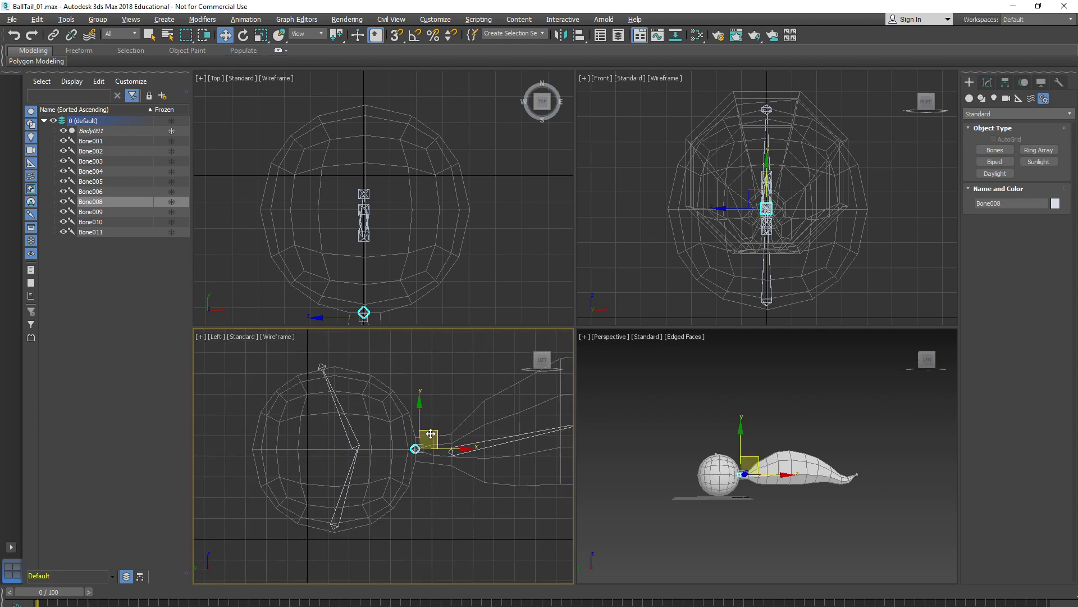
{"action": "left_click", "coordinate": [245, 20]}
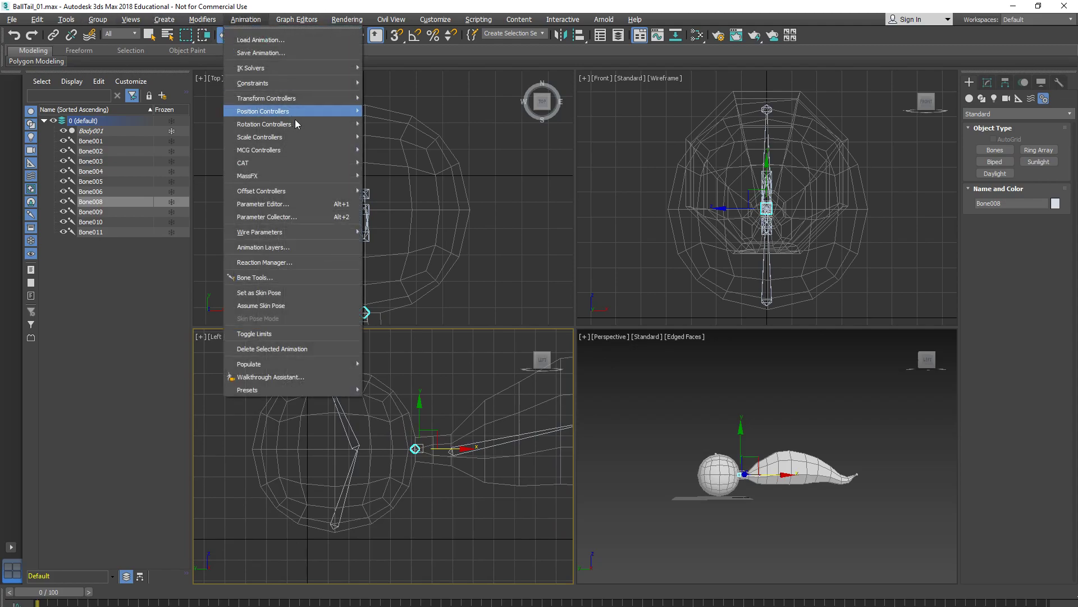
{"action": "left_click", "coordinate": [256, 278]}
{"action": "left_click_drag", "start_coordinate": [74, 91], "coordinate": [723, 111]}
{"action": "middle_click_drag", "start_coordinate": [755, 476], "coordinate": [738, 502]}
{"action": "middle_click_drag", "start_coordinate": [362, 433], "coordinate": [380, 430]}
{"action": "scroll", "coordinate": [380, 422], "scroll_direction": "up", "scroll_amount": 3}
{"action": "scroll", "coordinate": [380, 430], "scroll_direction": "down", "scroll_amount": 3}
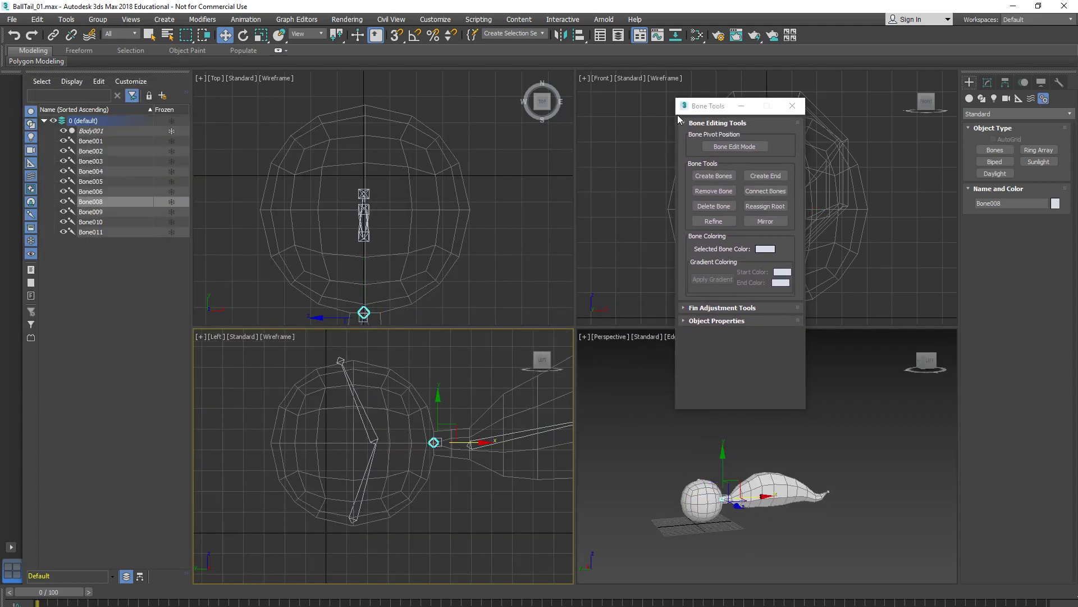
{"action": "left_click", "coordinate": [745, 147]}
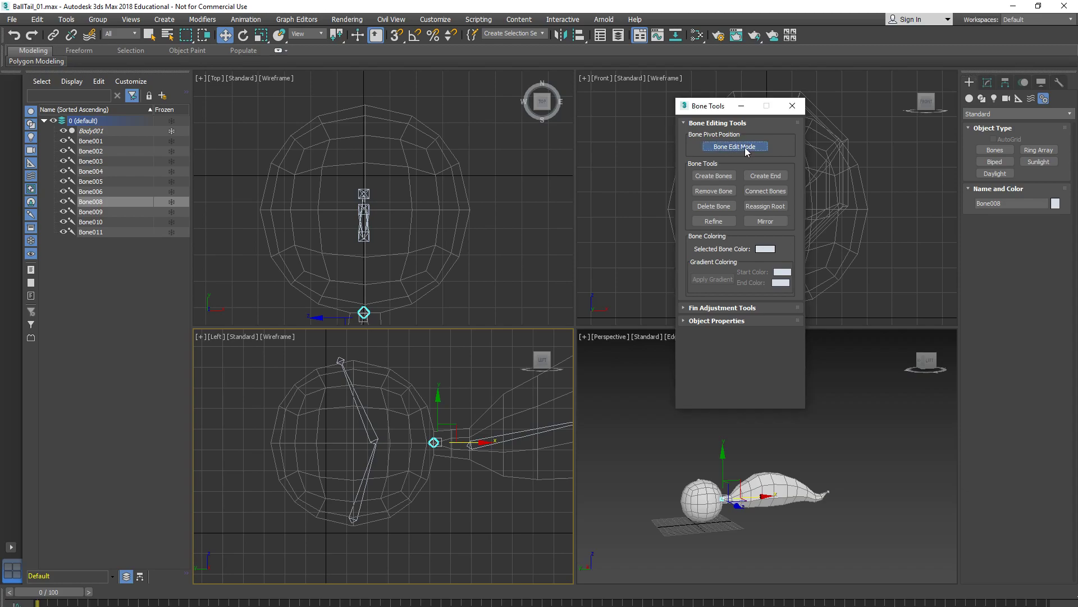
{"action": "left_click", "coordinate": [376, 438]}
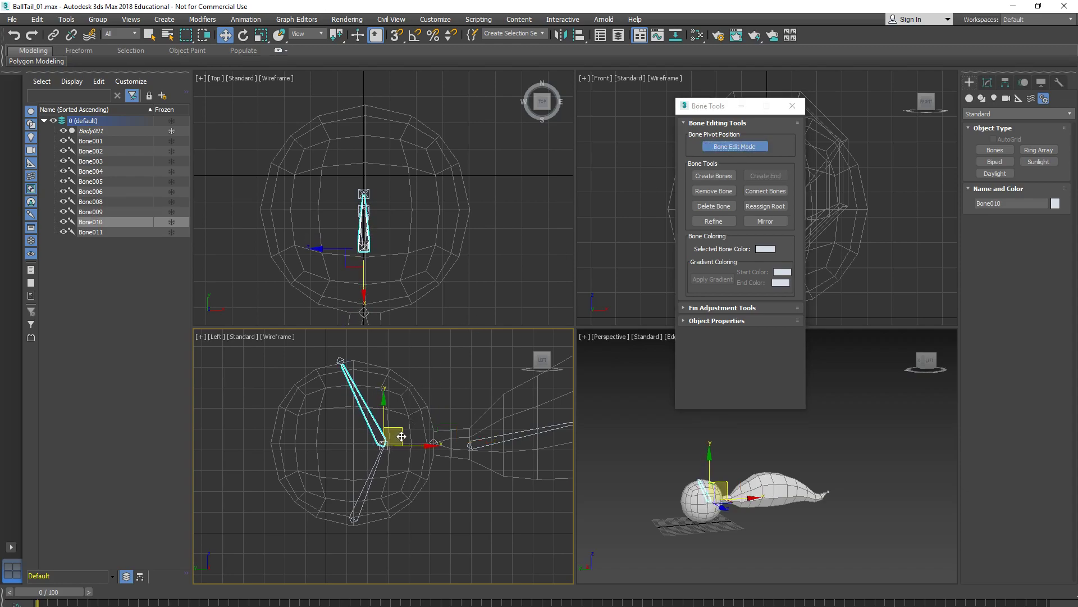
{"action": "mouse_move", "coordinate": [396, 434]}
{"action": "left_mouse_down"}
{"action": "mouse_move", "coordinate": [375, 437]}
{"action": "mouse_move", "coordinate": [387, 435]}
{"action": "left_mouse_up"}
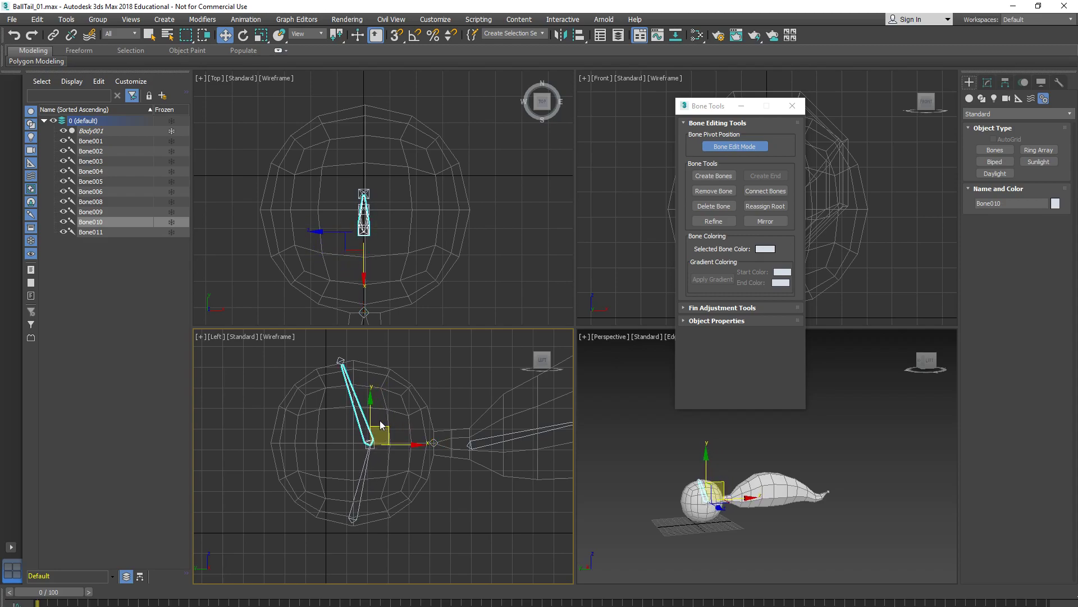
{"action": "left_click", "coordinate": [724, 147]}
Link the first tail bone to the small junction bone, and link the junction bone with the ball's lower bone
{"action": "scroll", "coordinate": [441, 450], "scroll_direction": "up", "scroll_amount": 3}
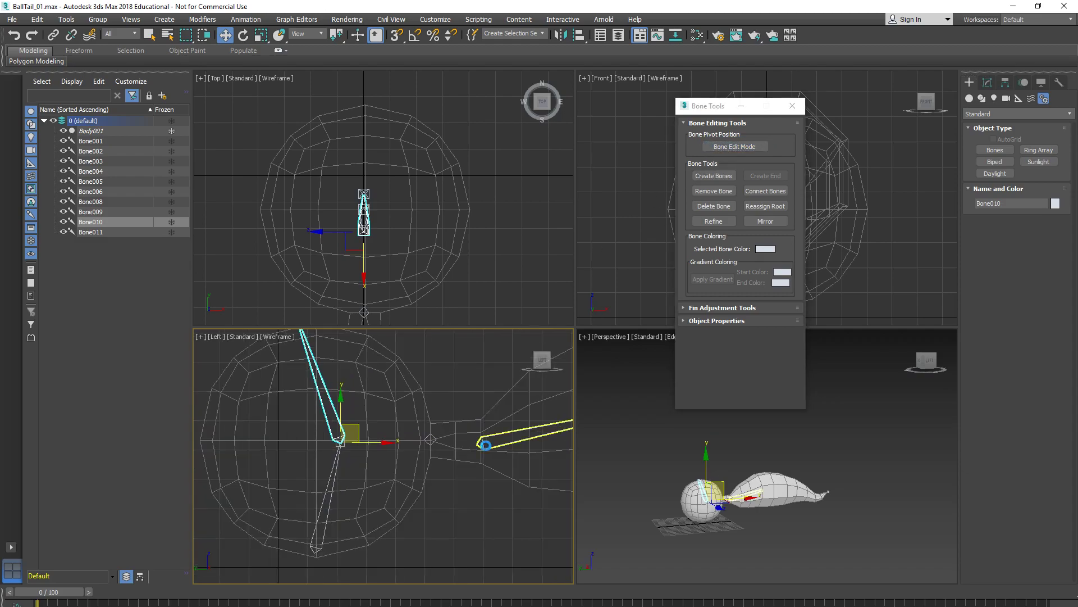
{"action": "left_click", "coordinate": [484, 444]}
{"action": "middle_click_drag", "start_coordinate": [485, 444], "coordinate": [437, 445]}
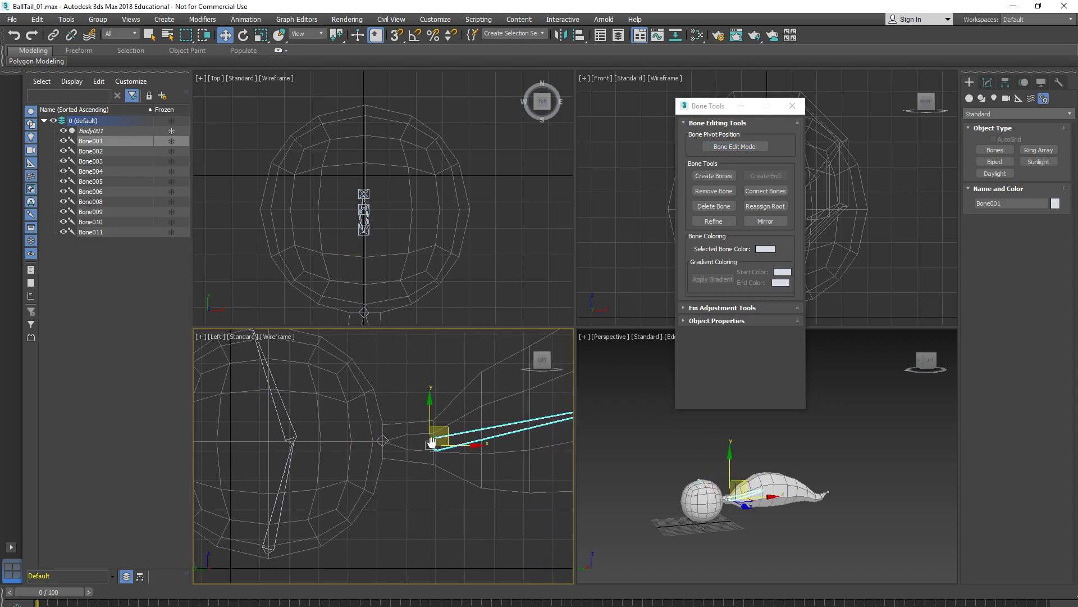
{"action": "left_click", "coordinate": [52, 35]}
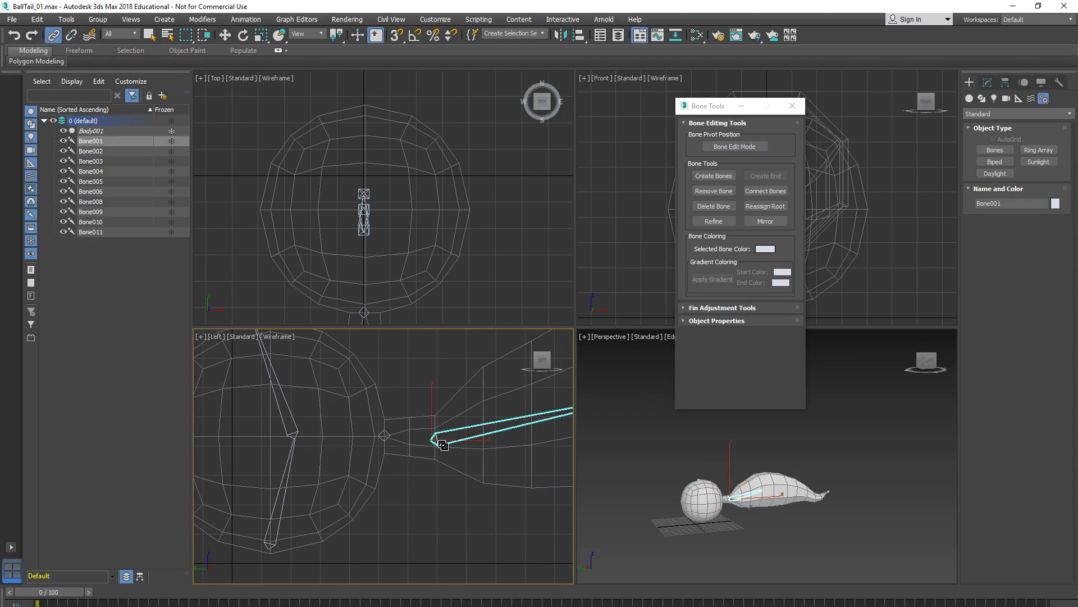
{"action": "left_click_drag", "start_coordinate": [442, 444], "coordinate": [386, 437]}
{"action": "left_click_drag", "start_coordinate": [270, 542], "coordinate": [385, 437]}
{"action": "left_click", "coordinate": [386, 437]}
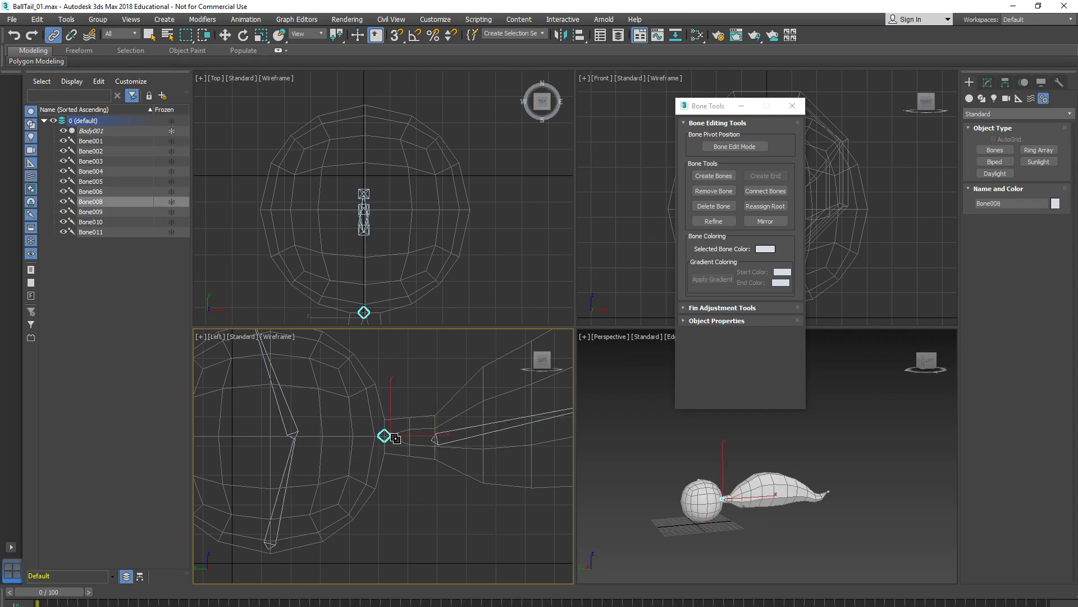
Try moving the small junction bone in the Left view to test the new links
{"action": "scroll", "coordinate": [386, 436], "scroll_direction": "down", "scroll_amount": 3}
{"action": "middle_click_drag", "start_coordinate": [386, 436], "coordinate": [400, 402]}
{"action": "key", "text": "w"}
{"action": "mouse_move", "coordinate": [415, 386]}
{"action": "left_mouse_down"}
{"action": "mouse_move", "coordinate": [430, 405]}
{"action": "mouse_move", "coordinate": [415, 387]}
{"action": "left_mouse_up"}
{"action": "scroll", "coordinate": [415, 387], "scroll_direction": "down", "scroll_amount": 5}
{"action": "middle_click_drag", "start_coordinate": [415, 387], "coordinate": [359, 447]}
{"action": "scroll", "coordinate": [356, 423], "scroll_direction": "up", "scroll_amount": 3}
Hide all geometry in the maximized Perspective view so only the bones show, and close the Bone Tools window
{"action": "middle_click", "coordinate": [716, 467]}
{"action": "key", "text": "alt+w"}
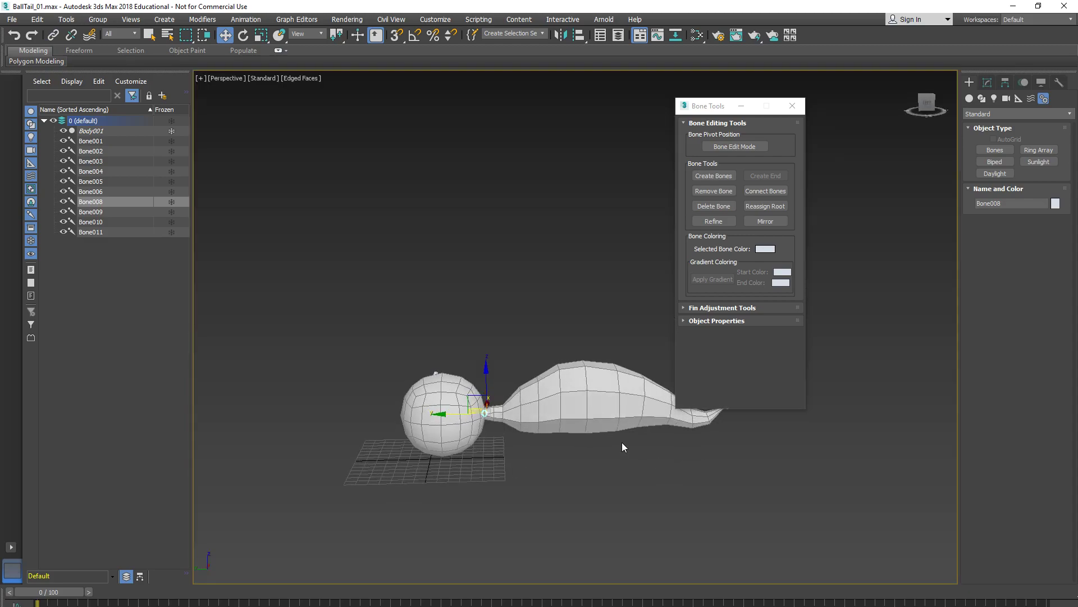
{"action": "key", "text": "shift+g"}
{"action": "middle_click_drag", "start_coordinate": [579, 440], "coordinate": [550, 451]}
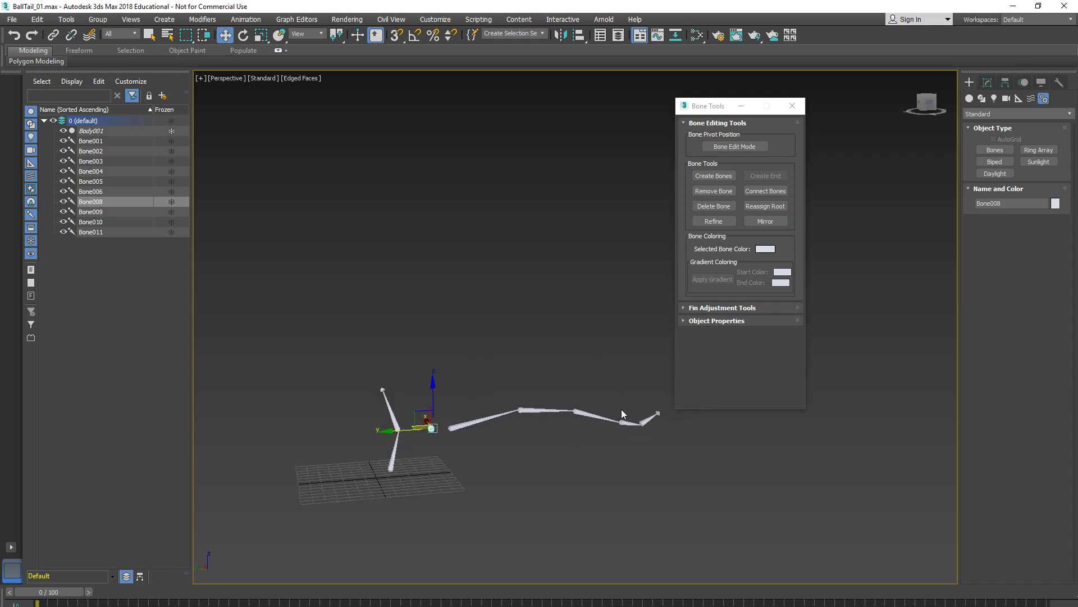
{"action": "left_click", "coordinate": [800, 109]}
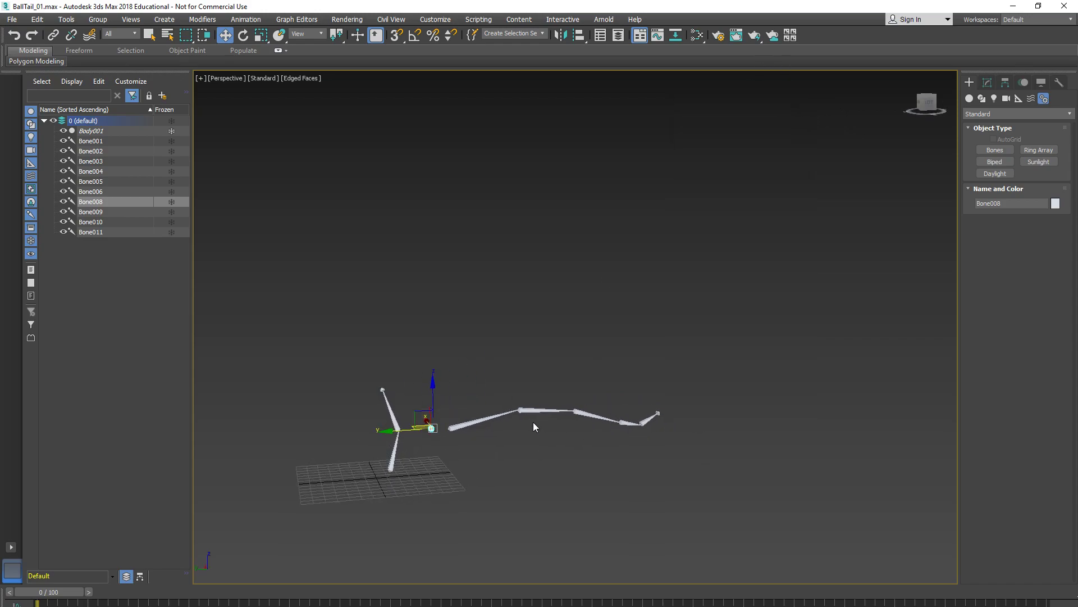
Rotate the first four tail bones one after another so the tail curls upward and back over the ball
{"action": "left_click", "coordinate": [505, 416]}
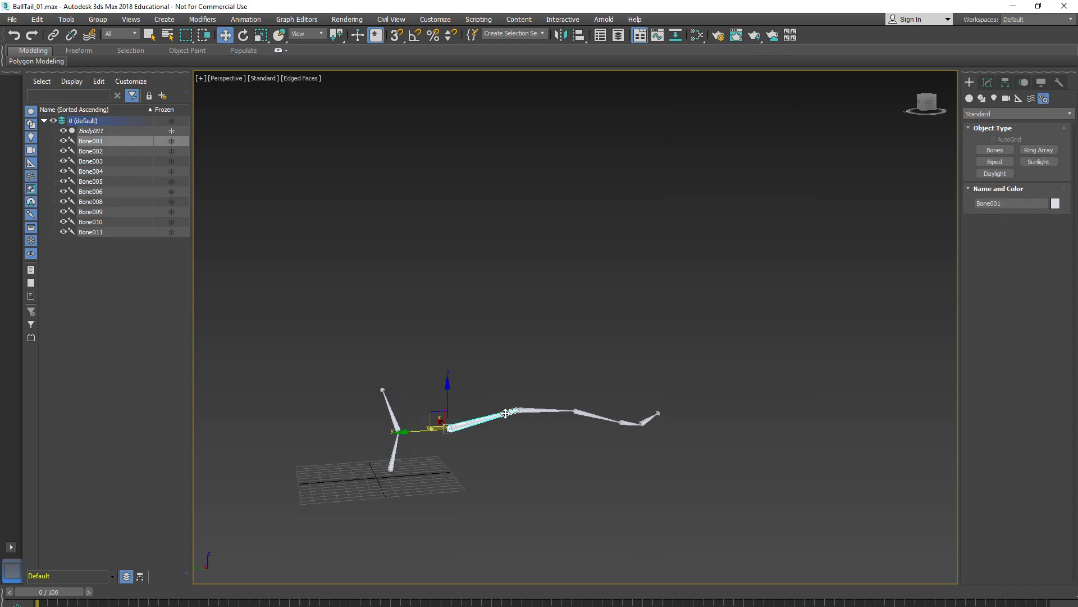
{"action": "key", "text": "e"}
{"action": "left_click_drag", "start_coordinate": [479, 398], "coordinate": [485, 289]}
{"action": "left_click", "coordinate": [517, 362]}
{"action": "left_click", "coordinate": [518, 364]}
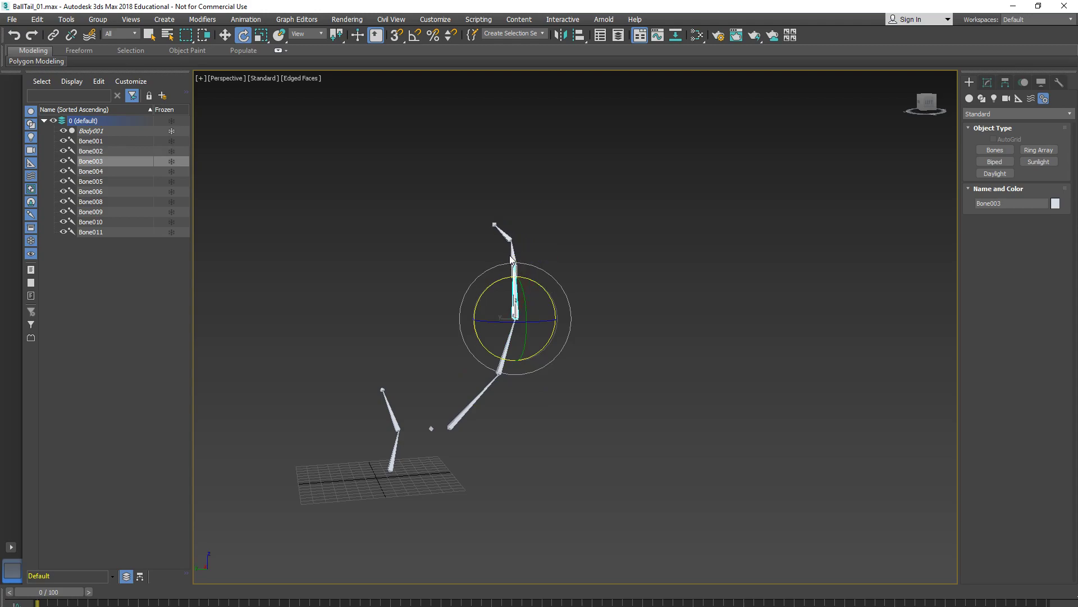
{"action": "left_click", "coordinate": [511, 242]}
{"action": "mouse_move", "coordinate": [509, 248]}
{"action": "left_mouse_down"}
{"action": "mouse_move", "coordinate": [482, 256]}
{"action": "mouse_move", "coordinate": [490, 238]}
{"action": "left_mouse_up"}
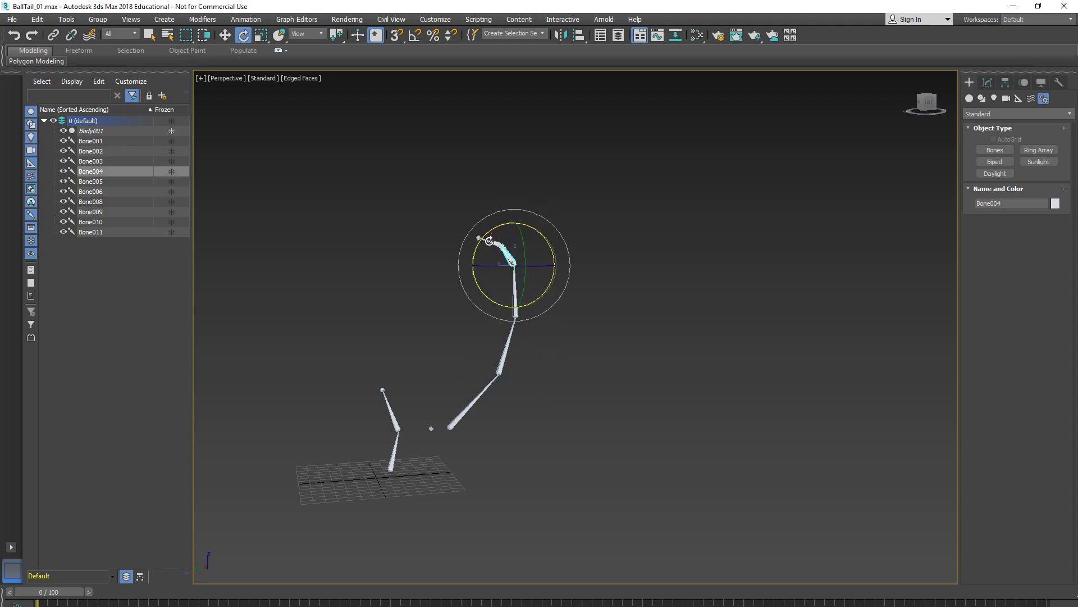
Undo the test rotations of the tail bones so the tail lies straight back behind the ball again
{"action": "left_click", "coordinate": [433, 260]}
{"action": "key", "text": "ctrl+z"}
{"action": "key", "text": "ctrl+z"}
{"action": "key", "text": "ctrl+z"}
{"action": "key", "text": "ctrl+z"}
{"action": "key", "text": "ctrl+z"}
{"action": "key", "text": "ctrl+z"}
{"action": "key", "text": "ctrl+z"}
{"action": "key", "text": "ctrl+z"}
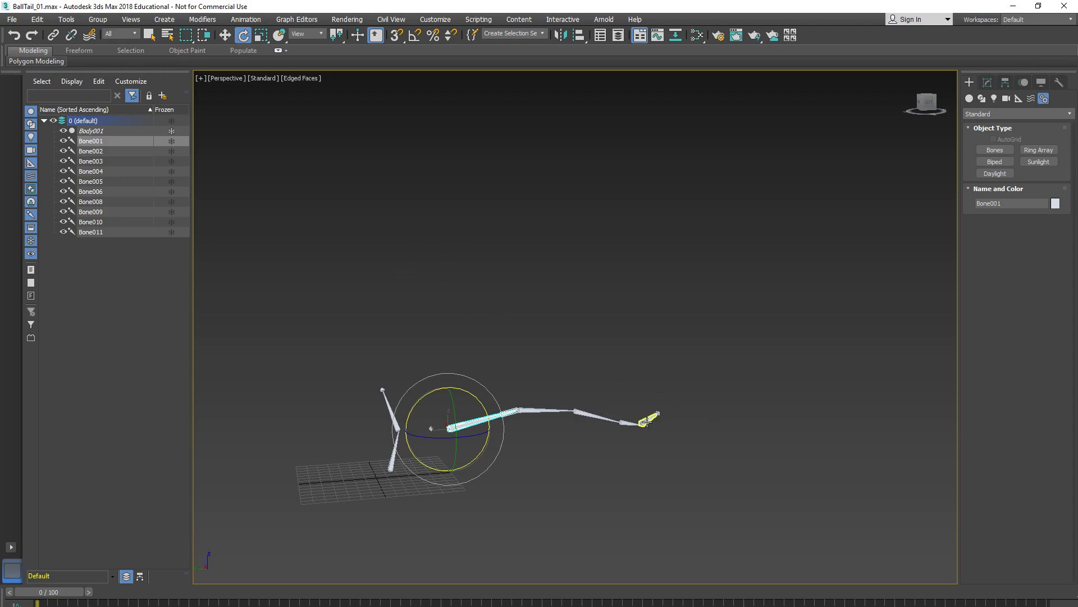
{"action": "key", "text": "shift+g"}
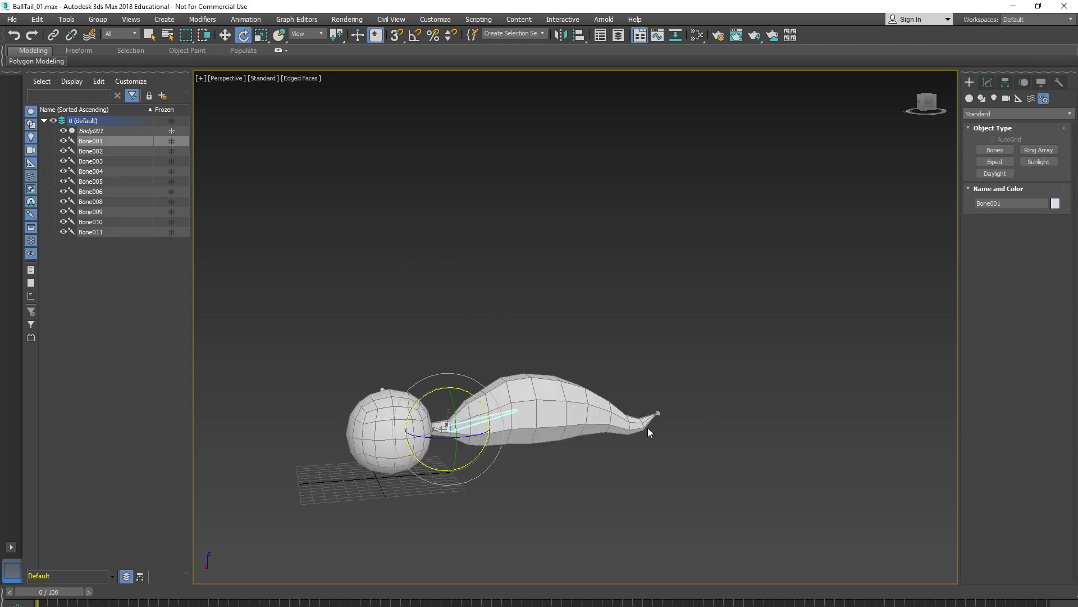
{"action": "key", "text": "shift+g"}
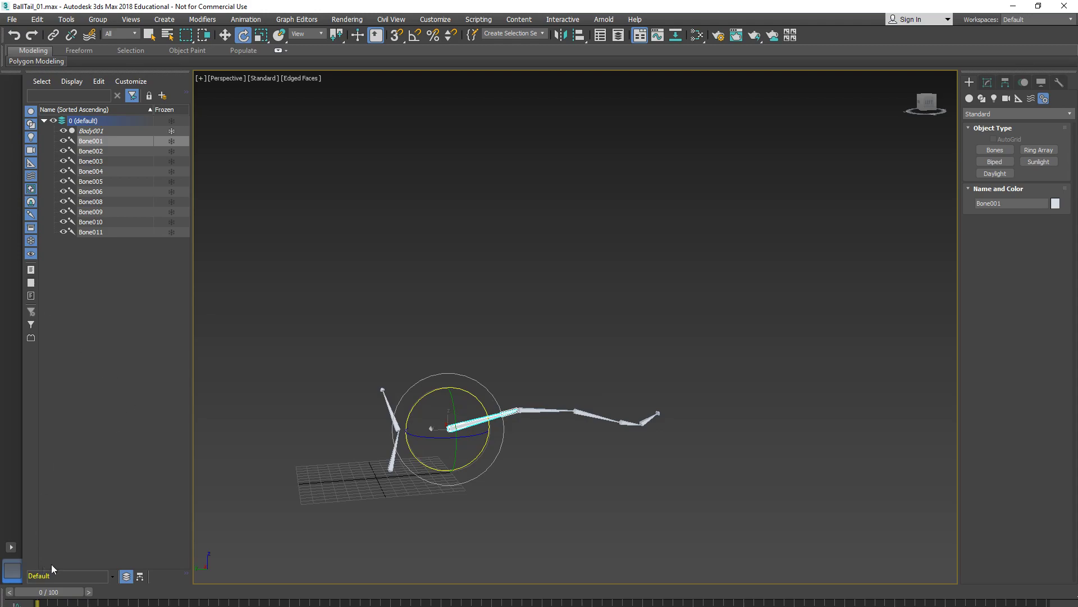
Clear the selection and create a new empty layer named Controllers
{"action": "left_click", "coordinate": [75, 368]}
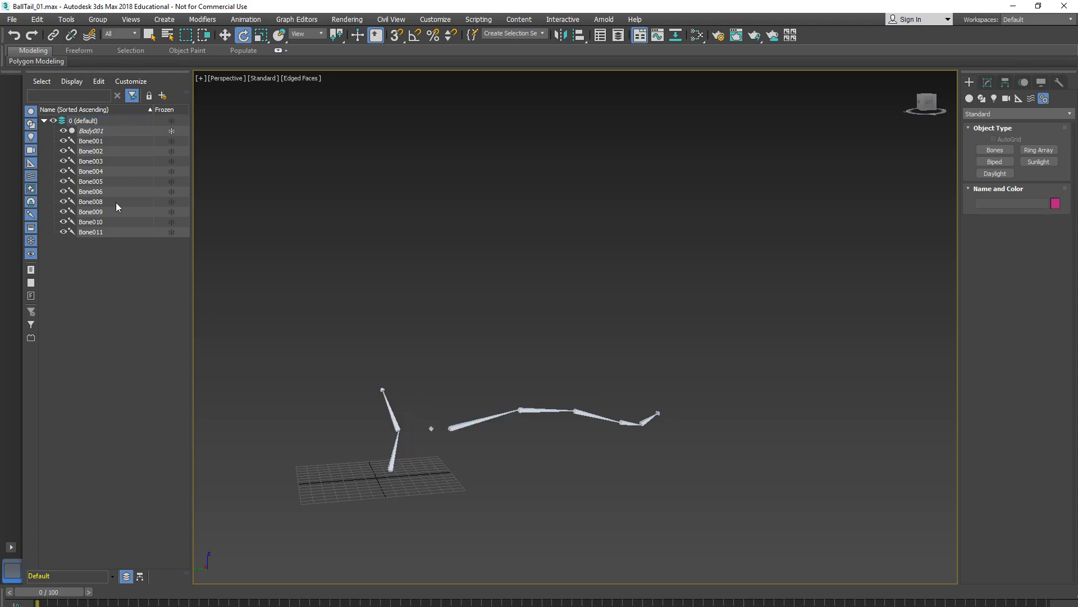
{"action": "left_click", "coordinate": [162, 96]}
{"action": "type", "text": "Co"}
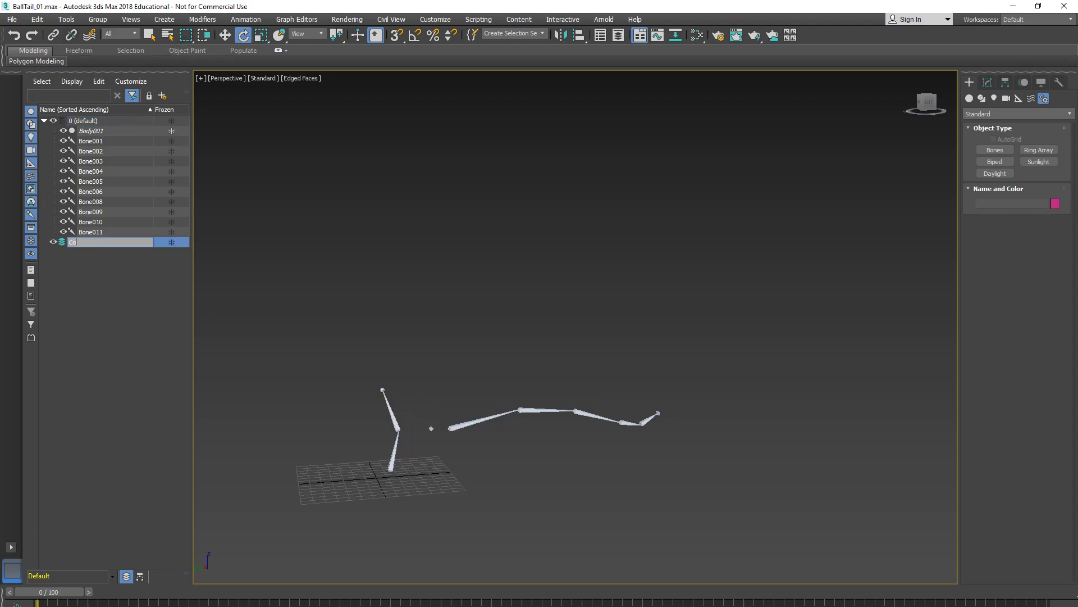
{"action": "type", "text": "ntrollers"}
{"action": "key", "text": "Return"}
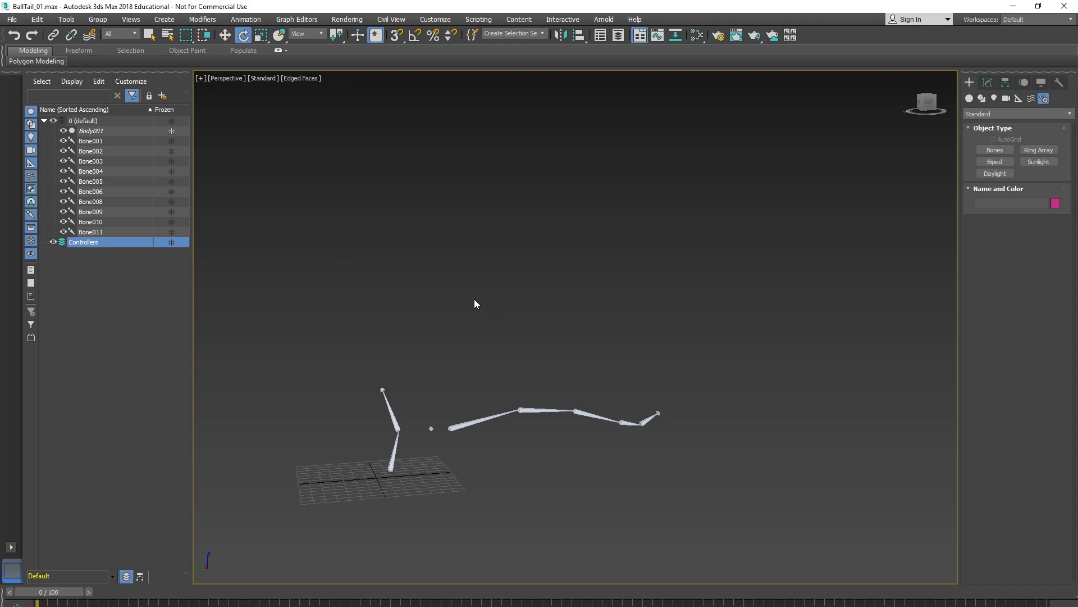
Show the geometry again and draw a small circle spline below the rear of the tail in the Left view
{"action": "key", "text": "shift+g"}
{"action": "middle_click_drag", "start_coordinate": [558, 352], "coordinate": [528, 374], "text": "alt"}
{"action": "key", "text": "alt+w"}
{"action": "left_click", "coordinate": [665, 218]}
{"action": "left_click", "coordinate": [356, 375]}
{"action": "key", "text": "alt+w"}
{"action": "scroll", "coordinate": [479, 304], "scroll_direction": "up", "scroll_amount": 2}
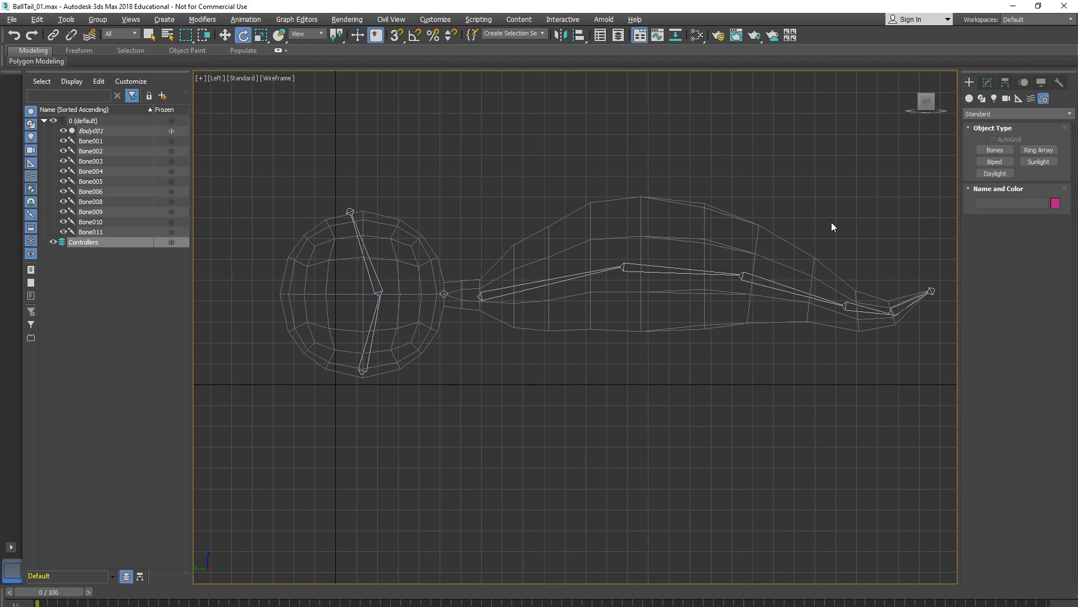
{"action": "left_click", "coordinate": [983, 98]}
{"action": "mouse_move", "coordinate": [785, 395]}
{"action": "middle_mouse_down"}
{"action": "mouse_move", "coordinate": [771, 365]}
{"action": "mouse_move", "coordinate": [779, 338]}
{"action": "middle_mouse_up"}
{"action": "left_click_drag", "start_coordinate": [812, 350], "coordinate": [820, 382]}
{"action": "right_click", "coordinate": [820, 377]}
{"action": "middle_click_drag", "start_coordinate": [820, 371], "coordinate": [757, 364]}
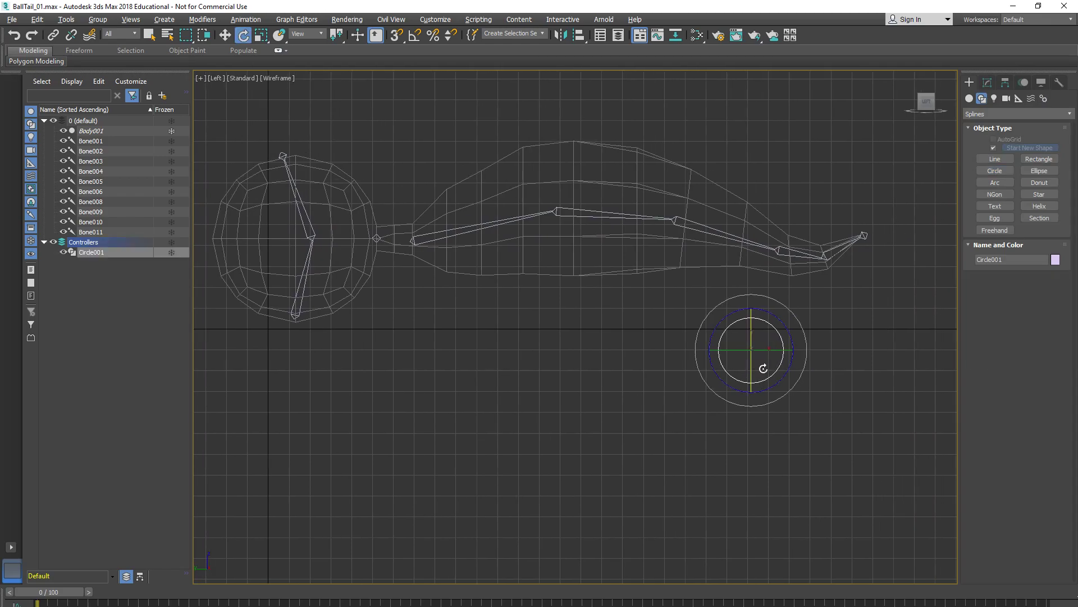
Convert the new circle to an editable spline in the Perspective view
{"action": "key", "text": "alt+w"}
{"action": "right_click", "coordinate": [808, 440]}
{"action": "key", "text": "alt+w"}
{"action": "middle_click_drag", "start_coordinate": [807, 439], "coordinate": [668, 367], "text": "alt"}
{"action": "scroll", "coordinate": [758, 415], "scroll_direction": "up", "scroll_amount": 5}
{"action": "right_click", "coordinate": [670, 369]}
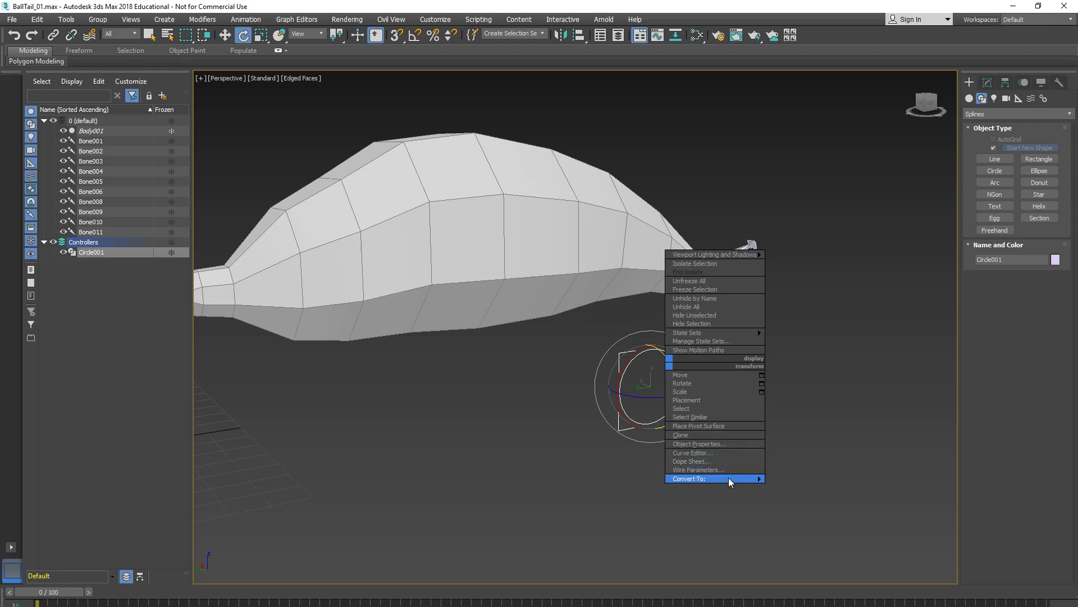
{"action": "left_click", "coordinate": [789, 479]}
Select the circle at spline level, enable angle snap and add a rotated copy perpendicular to it within the same shape
{"action": "middle_click_drag", "start_coordinate": [652, 405], "coordinate": [640, 404], "text": "alt"}
{"action": "key", "text": "3"}
{"action": "left_click", "coordinate": [621, 391]}
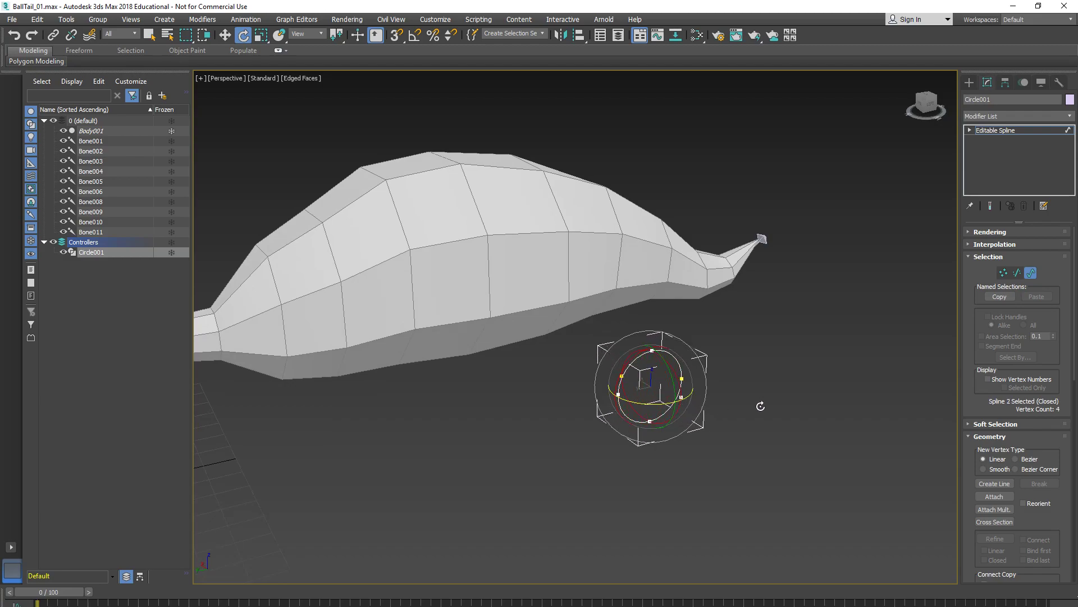
{"action": "left_click", "coordinate": [414, 37]}
{"action": "left_click_drag", "start_coordinate": [635, 400], "coordinate": [692, 406], "text": "shift"}
{"action": "middle_click_drag", "start_coordinate": [762, 238], "coordinate": [797, 263], "text": "alt"}
{"action": "middle_click_drag", "start_coordinate": [650, 393], "coordinate": [672, 389], "text": "alt"}
{"action": "middle_click_drag", "start_coordinate": [693, 475], "coordinate": [700, 507], "text": "alt"}
{"action": "middle_click_drag", "start_coordinate": [723, 443], "coordinate": [693, 416], "text": "alt"}
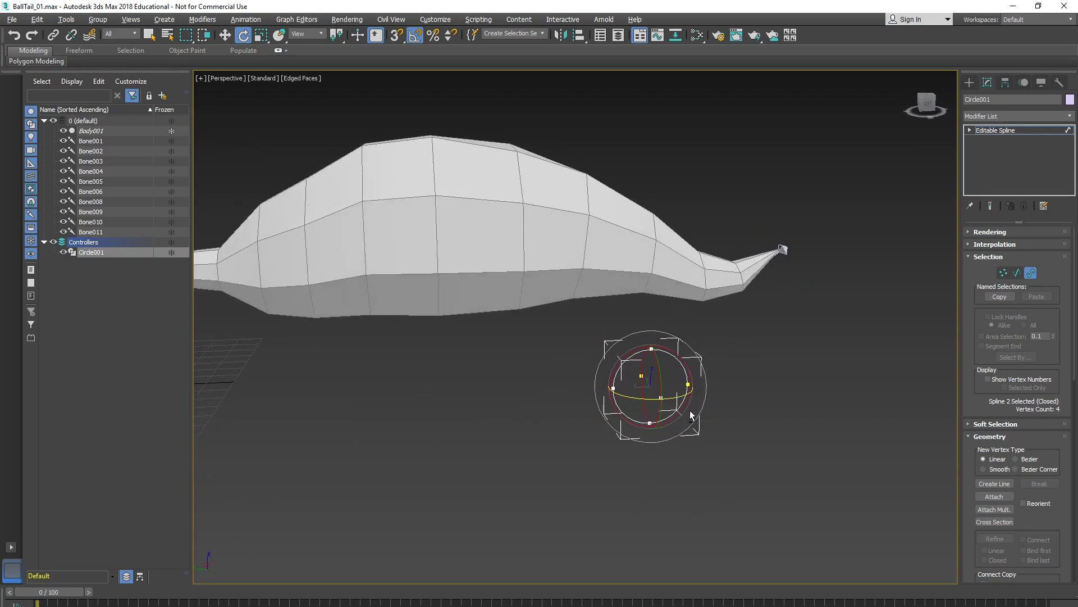
Add a third circle perpendicular to the other two to complete the spherical controller, and leave spline sub-object editing
{"action": "left_click_drag", "start_coordinate": [624, 360], "coordinate": [581, 388], "text": "shift"}
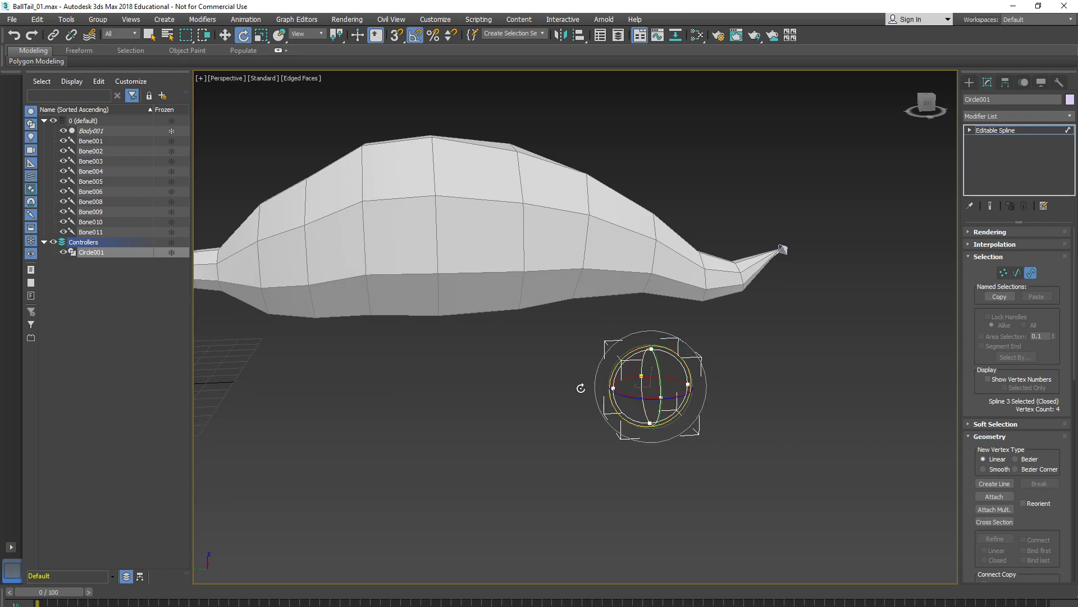
{"action": "middle_click_drag", "start_coordinate": [581, 395], "coordinate": [719, 406], "text": "alt"}
{"action": "left_click", "coordinate": [663, 426]}
{"action": "middle_click_drag", "start_coordinate": [663, 426], "coordinate": [712, 385], "text": "alt"}
{"action": "left_click_drag", "start_coordinate": [601, 413], "coordinate": [685, 408]}
{"action": "middle_click_drag", "start_coordinate": [686, 410], "coordinate": [708, 404], "text": "alt"}
{"action": "scroll", "coordinate": [699, 418], "scroll_direction": "down", "scroll_amount": 3}
Copy the spherical controller onto the small junction bone between ball and tail in the Left view, naming it Ctl_Main
{"action": "key", "text": "alt+w"}
{"action": "middle_click", "coordinate": [429, 373]}
{"action": "key", "text": "alt+w"}
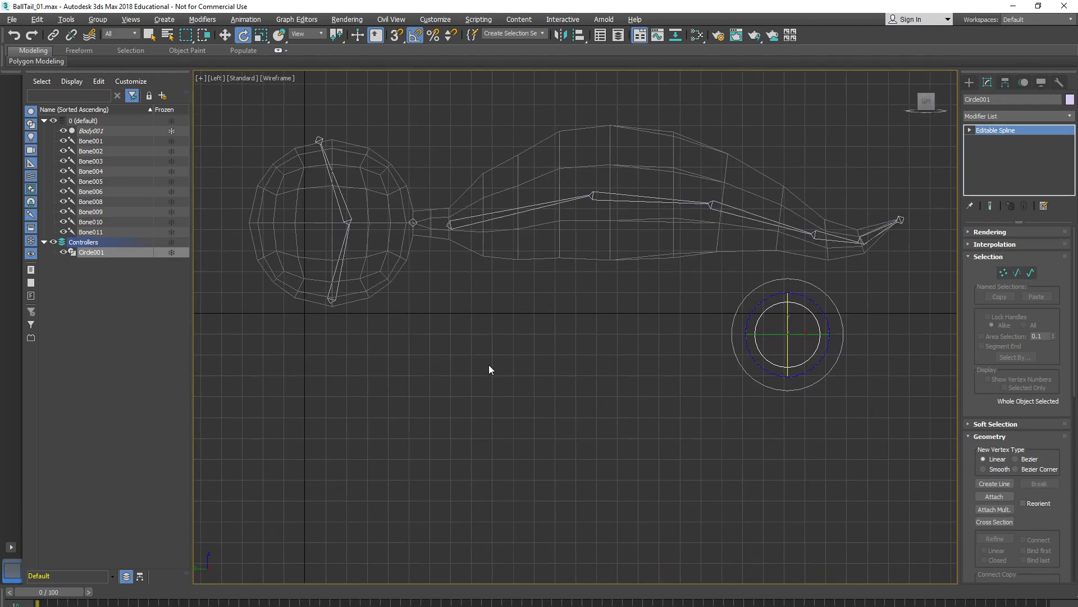
{"action": "key", "text": "w"}
{"action": "middle_click_drag", "start_coordinate": [572, 366], "coordinate": [563, 372]}
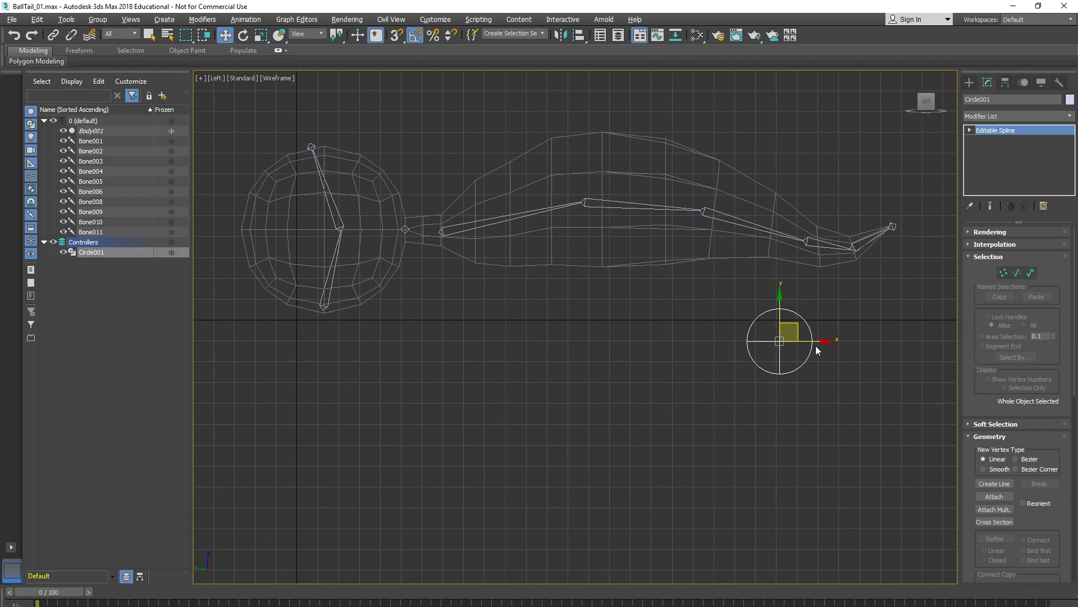
{"action": "mouse_move", "coordinate": [792, 337]}
{"action": "left_mouse_down", "text": "shift"}
{"action": "mouse_move", "coordinate": [429, 284]}
{"action": "mouse_move", "coordinate": [414, 221]}
{"action": "mouse_move", "coordinate": [424, 215]}
{"action": "left_mouse_up", "text": "shift"}
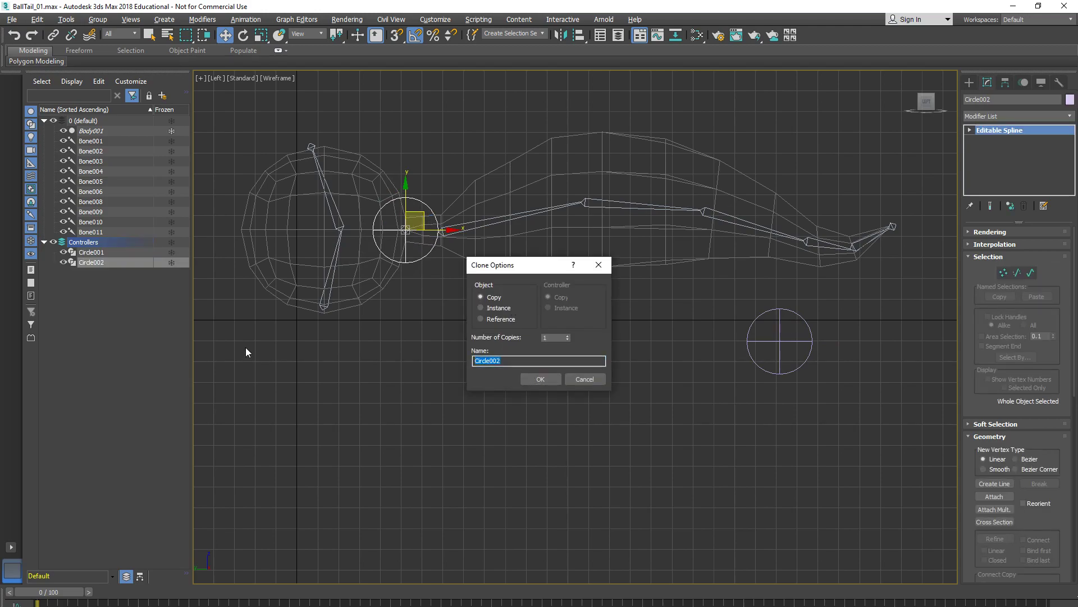
{"action": "type", "text": "Ct"}
{"action": "left_click", "coordinate": [542, 379]}
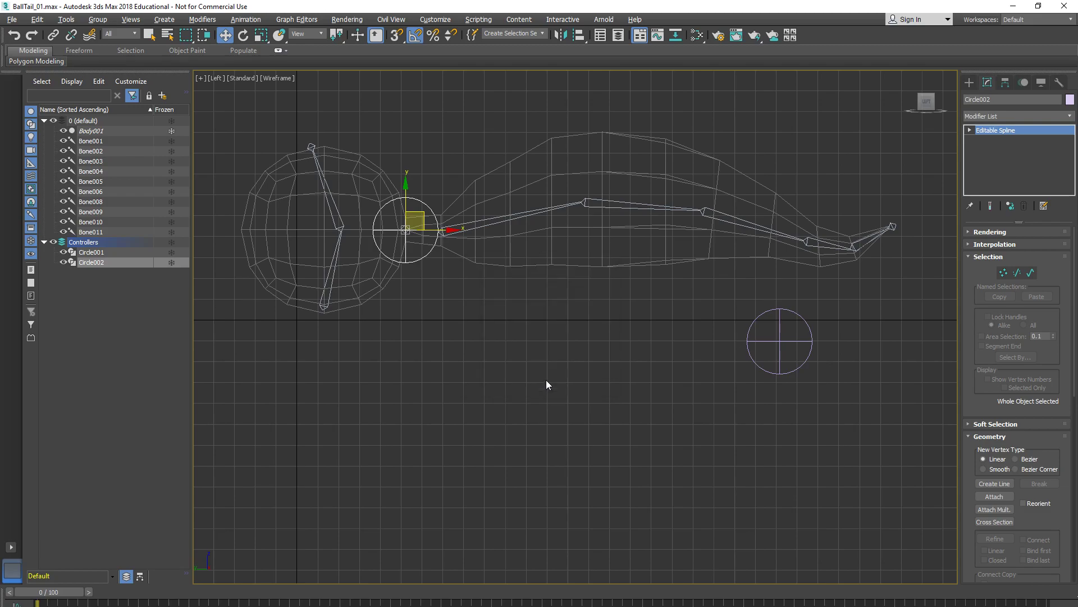
{"action": "middle_click_drag", "start_coordinate": [531, 299], "coordinate": [516, 312]}
{"action": "middle_click_drag", "start_coordinate": [403, 224], "coordinate": [443, 259]}
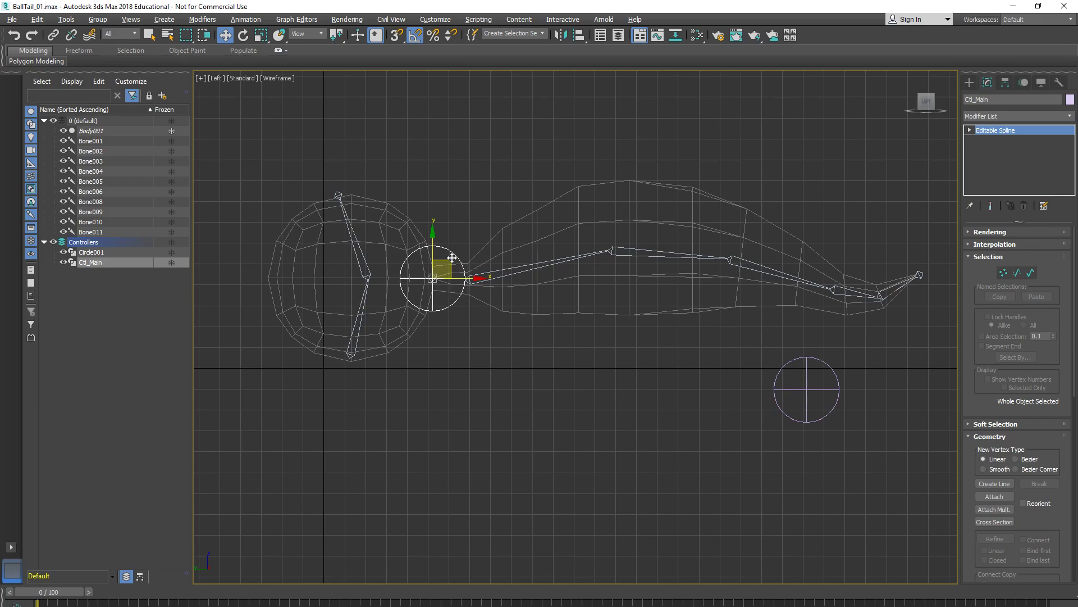
Copy the main controller to the joint between the first and second tail bones, naming it Ctl_Tail00
{"action": "mouse_move", "coordinate": [450, 261]}
{"action": "left_mouse_down"}
{"action": "mouse_move", "coordinate": [648, 218]}
{"action": "mouse_move", "coordinate": [819, 255]}
{"action": "mouse_move", "coordinate": [446, 279]}
{"action": "mouse_move", "coordinate": [449, 261]}
{"action": "left_mouse_up"}
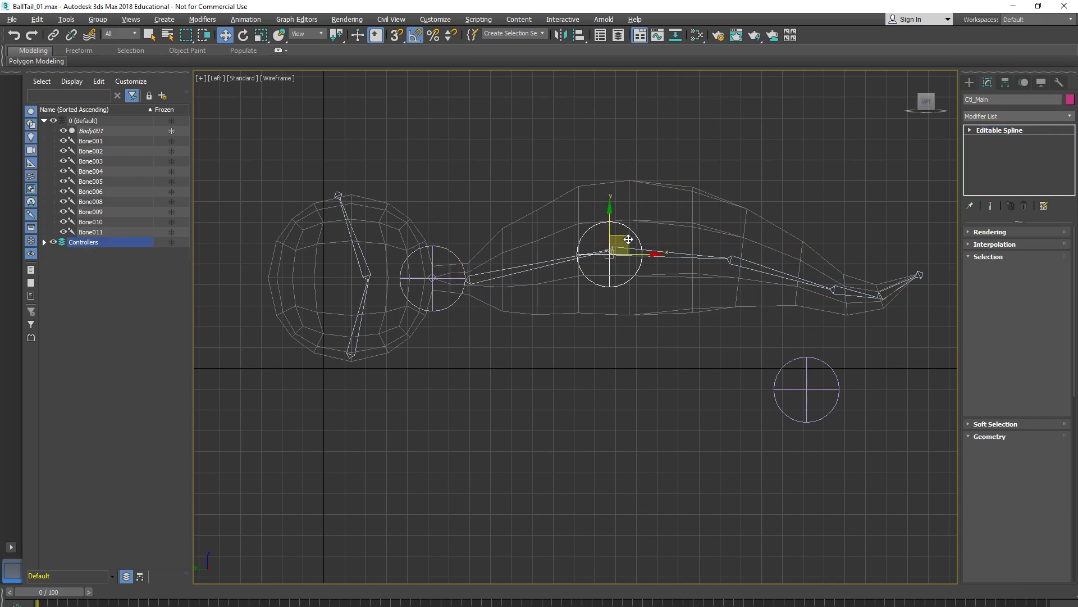
{"action": "left_click_drag", "start_coordinate": [628, 239], "coordinate": [631, 236], "text": "shift"}
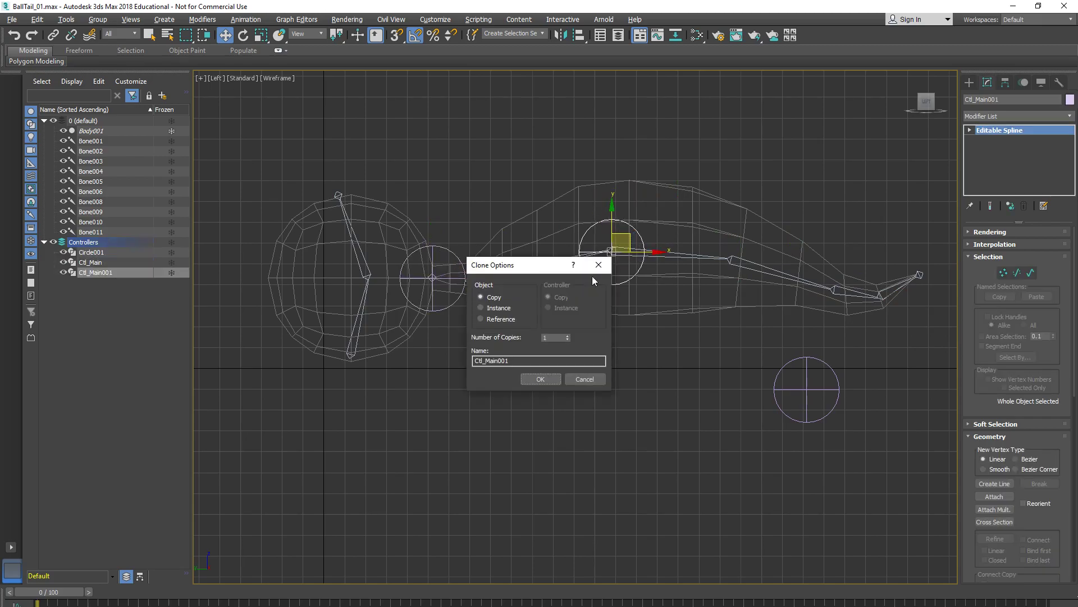
{"action": "left_click_drag", "start_coordinate": [485, 361], "coordinate": [539, 360]}
{"action": "type", "text": "Tail"}
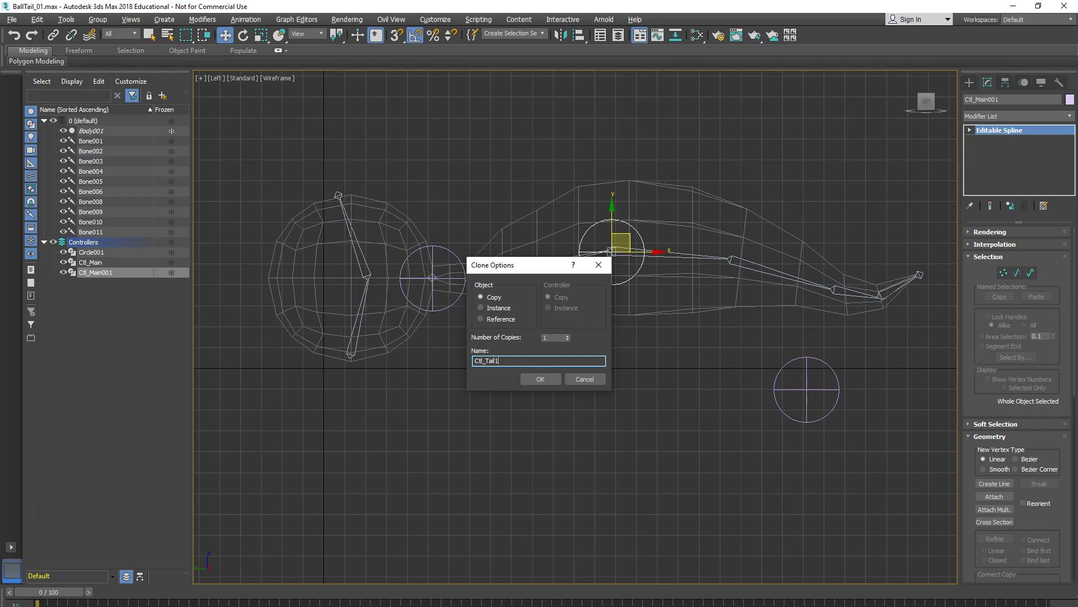
{"action": "key", "text": "BackSpace"}
{"action": "type", "text": "00"}
{"action": "key", "text": "Return"}
Place three more copies of the tail controller: on the next two tail joints and at the tail tip
{"action": "middle_click_drag", "start_coordinate": [666, 317], "coordinate": [519, 334]}
{"action": "mouse_move", "coordinate": [489, 258]}
{"action": "left_mouse_down"}
{"action": "mouse_move", "coordinate": [610, 276]}
{"action": "mouse_move", "coordinate": [606, 264]}
{"action": "left_mouse_up"}
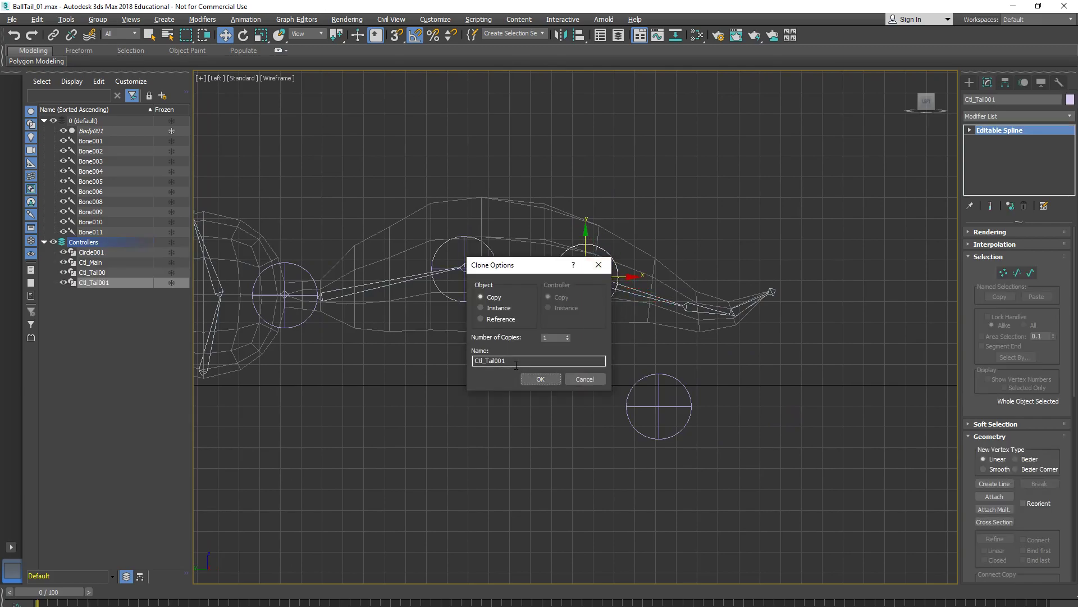
{"action": "left_click", "coordinate": [540, 378]}
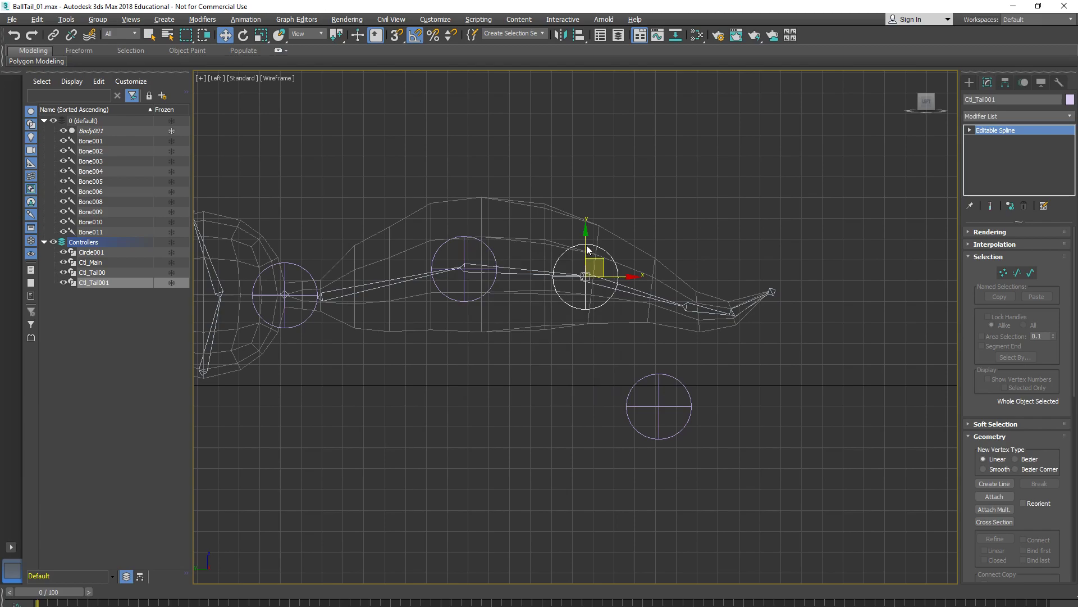
{"action": "mouse_move", "coordinate": [601, 260]}
{"action": "left_mouse_down", "text": "shift"}
{"action": "mouse_move", "coordinate": [702, 294]}
{"action": "mouse_move", "coordinate": [761, 290]}
{"action": "mouse_move", "coordinate": [788, 275]}
{"action": "left_mouse_up", "text": "shift"}
{"action": "left_click", "coordinate": [552, 376]}
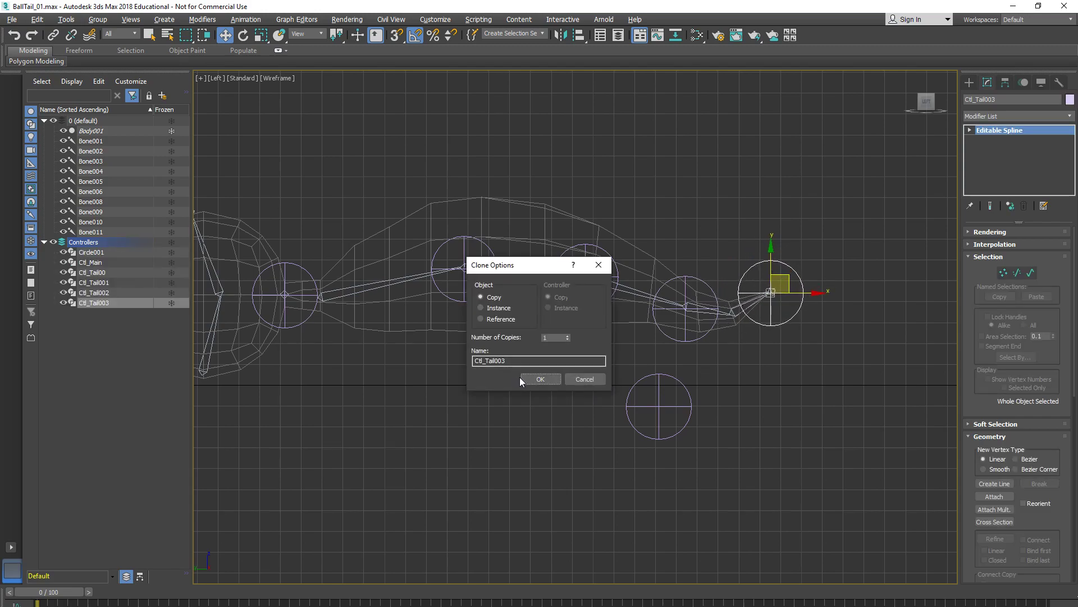
{"action": "left_click", "coordinate": [536, 379]}
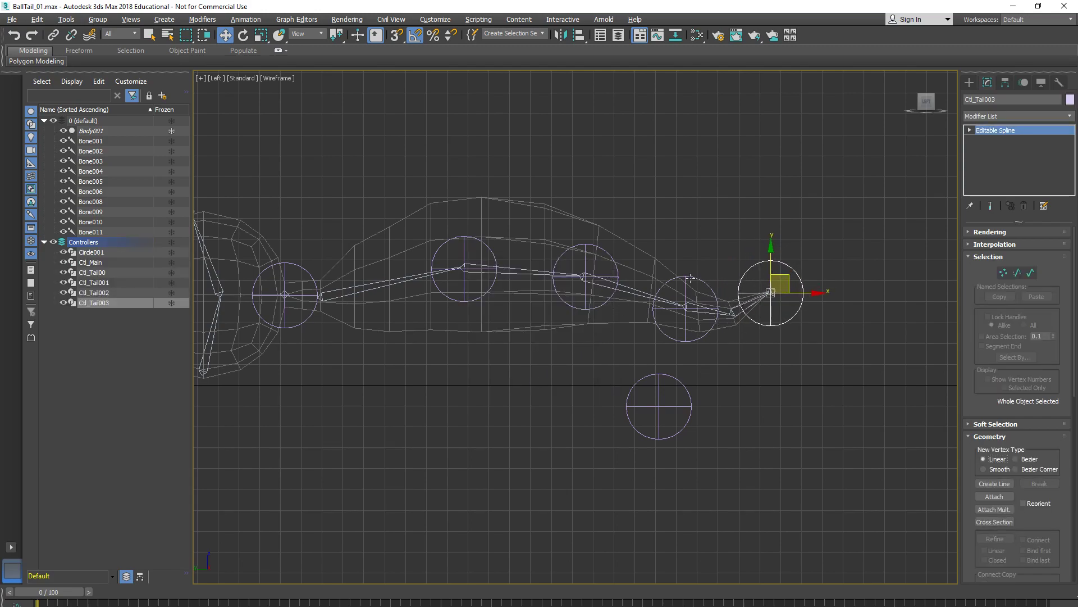
Copy the tail-tip controller twice, placing one above the tail's rear part and one above its middle
{"action": "mouse_move", "coordinate": [796, 285]}
{"action": "left_mouse_down"}
{"action": "mouse_move", "coordinate": [705, 201]}
{"action": "mouse_move", "coordinate": [678, 198]}
{"action": "mouse_move", "coordinate": [695, 199]}
{"action": "left_mouse_up"}
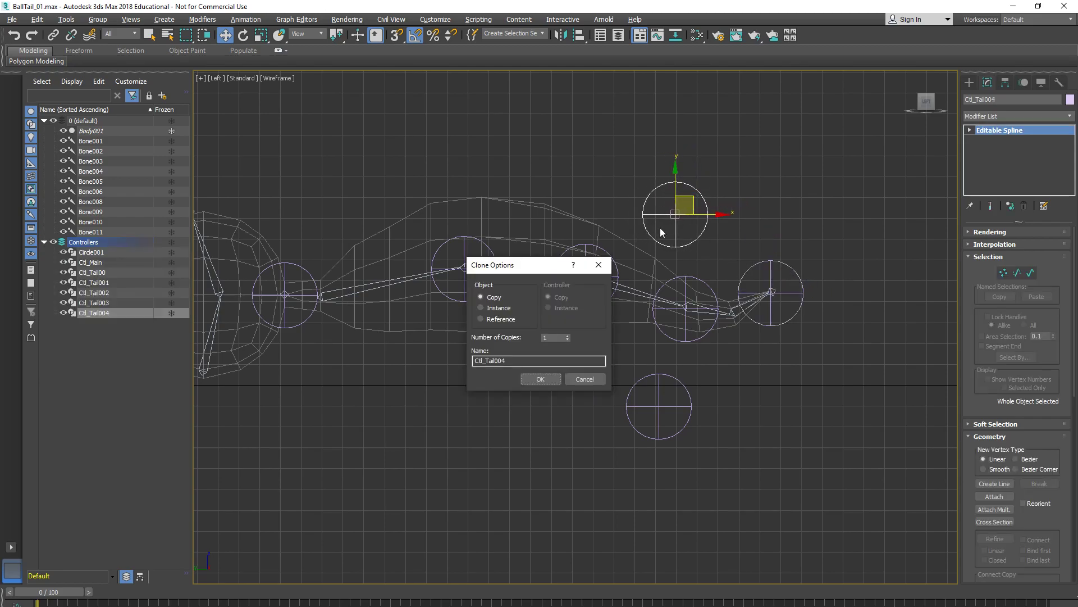
{"action": "left_click", "coordinate": [538, 380]}
{"action": "mouse_move", "coordinate": [689, 201]}
{"action": "left_mouse_down"}
{"action": "mouse_move", "coordinate": [471, 155]}
{"action": "mouse_move", "coordinate": [537, 167]}
{"action": "left_mouse_up"}
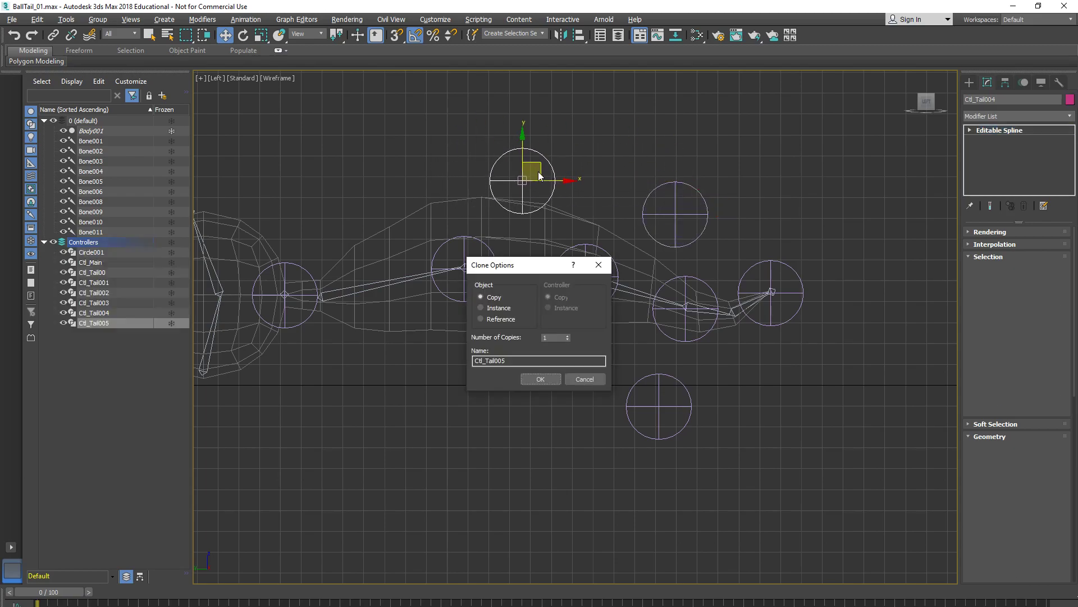
{"action": "left_click", "coordinate": [540, 379]}
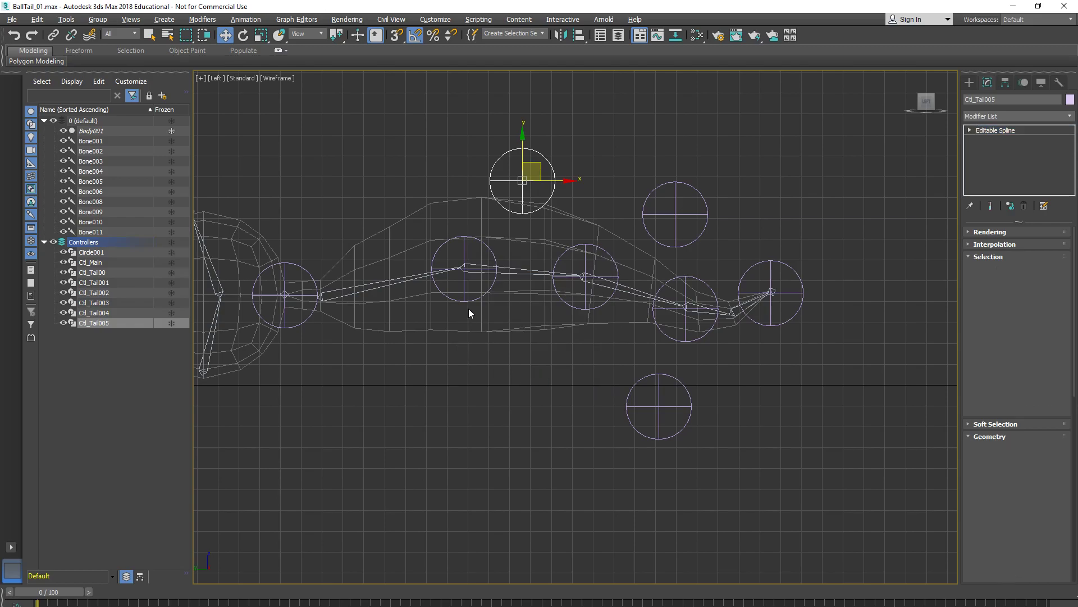
{"action": "left_click", "coordinate": [495, 264]}
{"action": "left_click", "coordinate": [590, 301]}
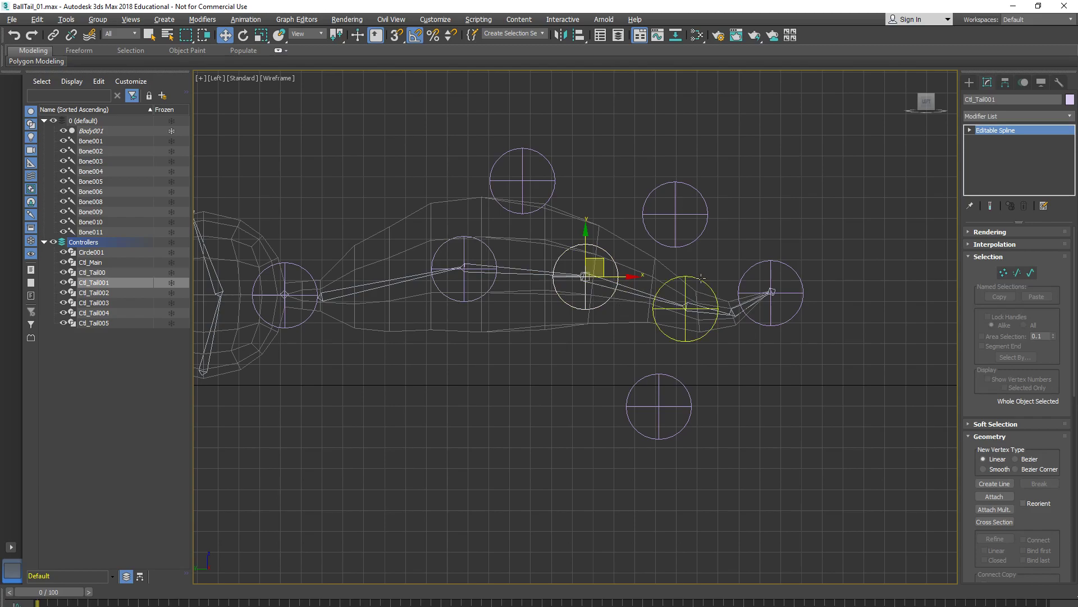
{"action": "left_click_drag", "start_coordinate": [693, 221], "coordinate": [741, 212]}
{"action": "left_click_drag", "start_coordinate": [715, 286], "coordinate": [716, 287]}
{"action": "left_click_drag", "start_coordinate": [734, 257], "coordinate": [763, 270]}
{"action": "middle_click_drag", "start_coordinate": [633, 338], "coordinate": [672, 325]}
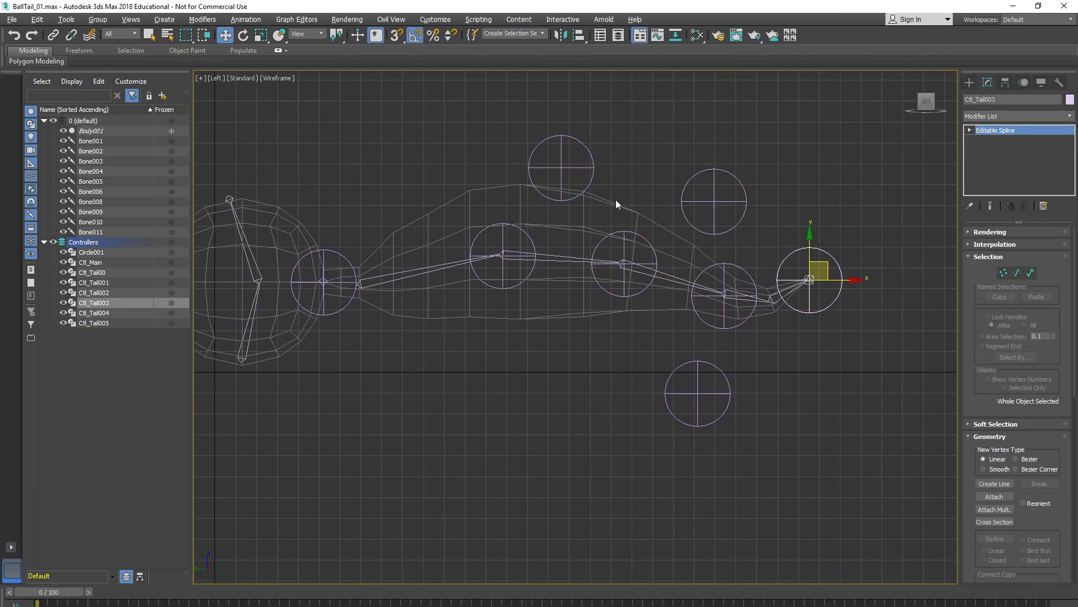
Try adding another copy of the upper middle controller above the front of the tail, and delete that copy
{"action": "middle_click_drag", "start_coordinate": [615, 204], "coordinate": [638, 285]}
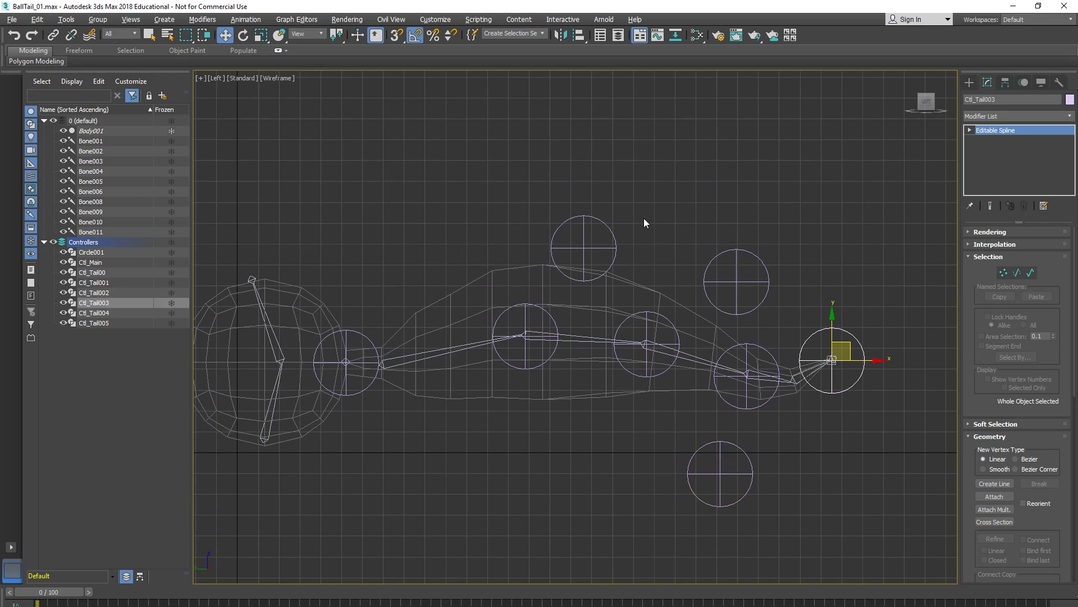
{"action": "left_click", "coordinate": [605, 261]}
{"action": "mouse_move", "coordinate": [591, 241]}
{"action": "left_mouse_down", "text": "shift"}
{"action": "mouse_move", "coordinate": [476, 241]}
{"action": "mouse_move", "coordinate": [467, 253]}
{"action": "left_mouse_up", "text": "shift"}
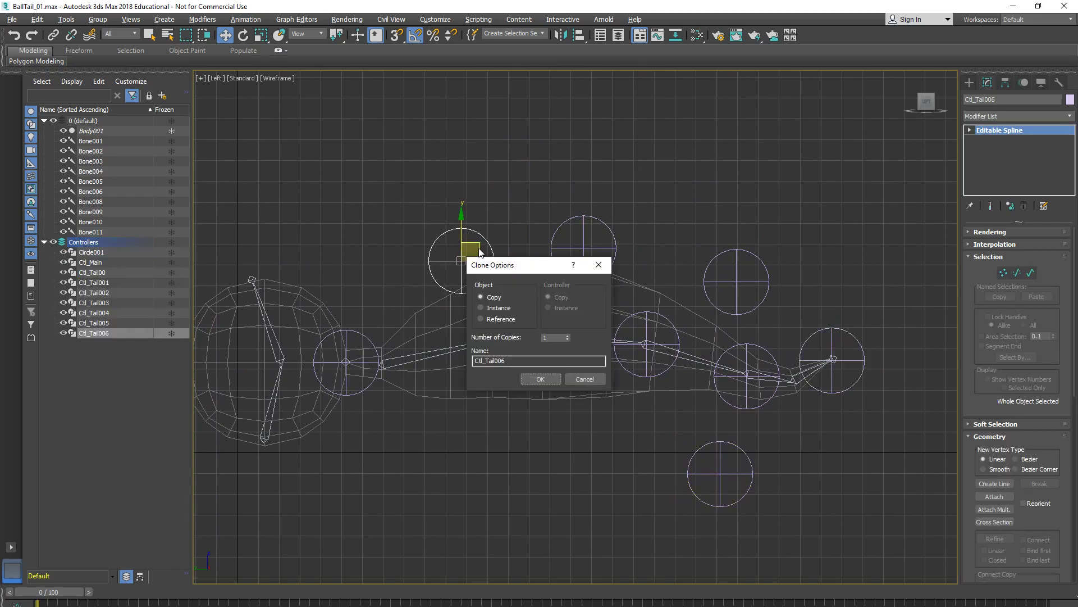
{"action": "left_click", "coordinate": [540, 379]}
{"action": "mouse_move", "coordinate": [444, 333]}
{"action": "middle_mouse_down"}
{"action": "mouse_move", "coordinate": [477, 312]}
{"action": "mouse_move", "coordinate": [522, 249]}
{"action": "middle_mouse_up"}
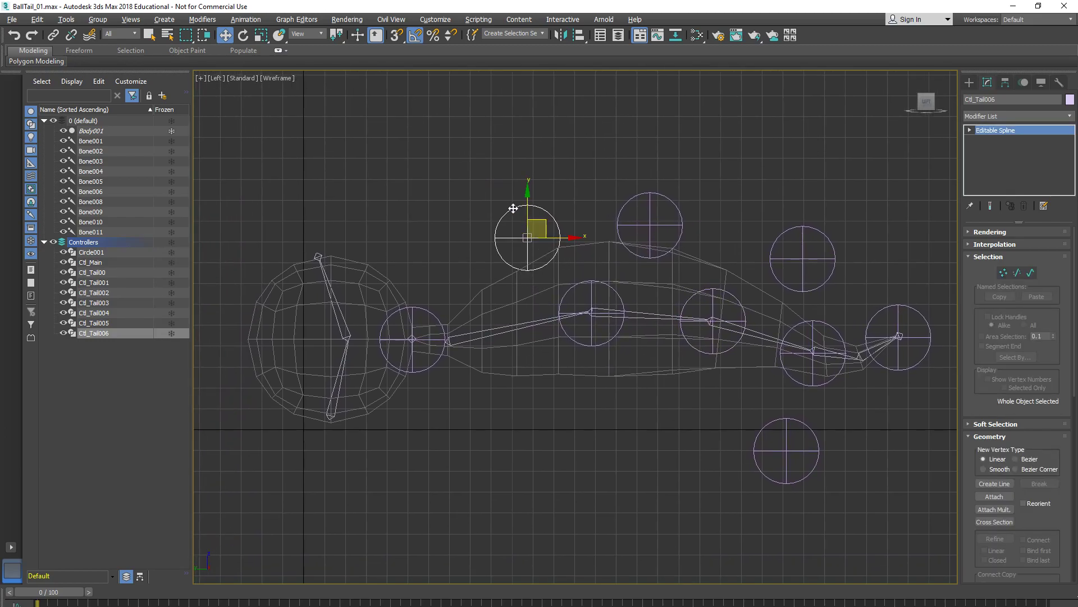
{"action": "key", "text": "Delete"}
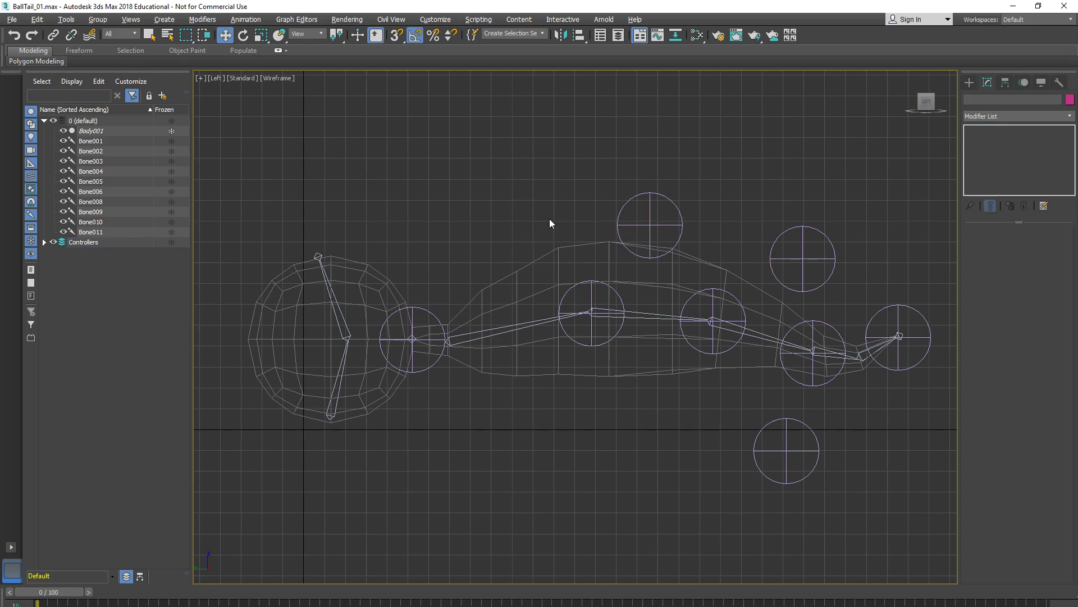
Reposition the two upper controllers, one just above the tail's middle and the other above the tail's end
{"action": "left_click", "coordinate": [639, 226]}
{"action": "mouse_move", "coordinate": [656, 216]}
{"action": "left_mouse_down"}
{"action": "mouse_move", "coordinate": [594, 217]}
{"action": "mouse_move", "coordinate": [657, 221]}
{"action": "left_mouse_up"}
{"action": "middle_click_drag", "start_coordinate": [497, 296], "coordinate": [535, 264]}
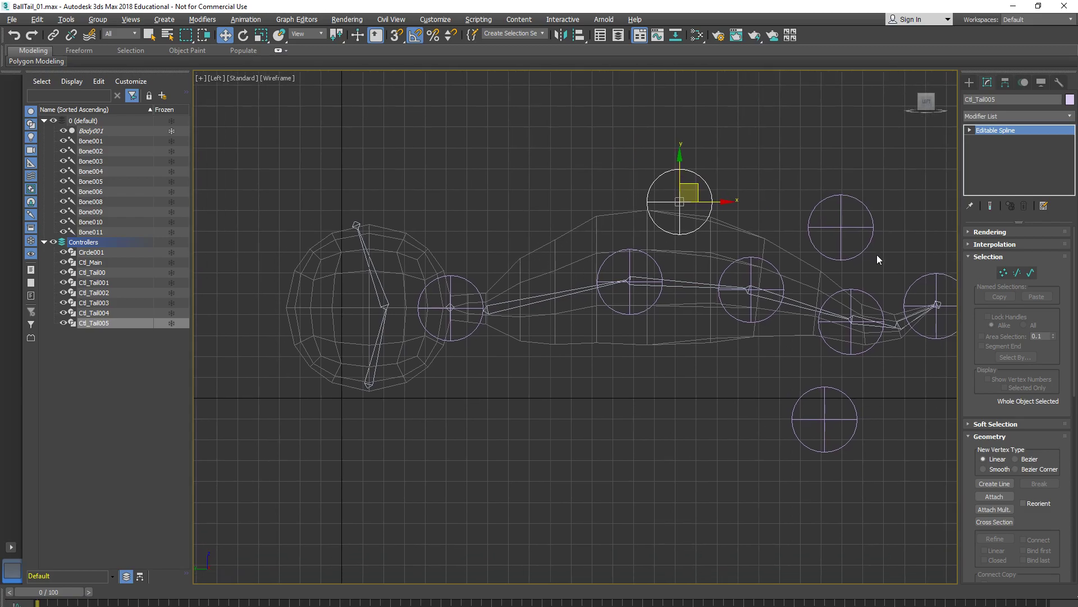
{"action": "left_click_drag", "start_coordinate": [835, 210], "coordinate": [890, 247]}
{"action": "middle_click_drag", "start_coordinate": [889, 248], "coordinate": [782, 240]}
{"action": "left_click_drag", "start_coordinate": [799, 239], "coordinate": [787, 226]}
{"action": "middle_click_drag", "start_coordinate": [480, 242], "coordinate": [617, 247]}
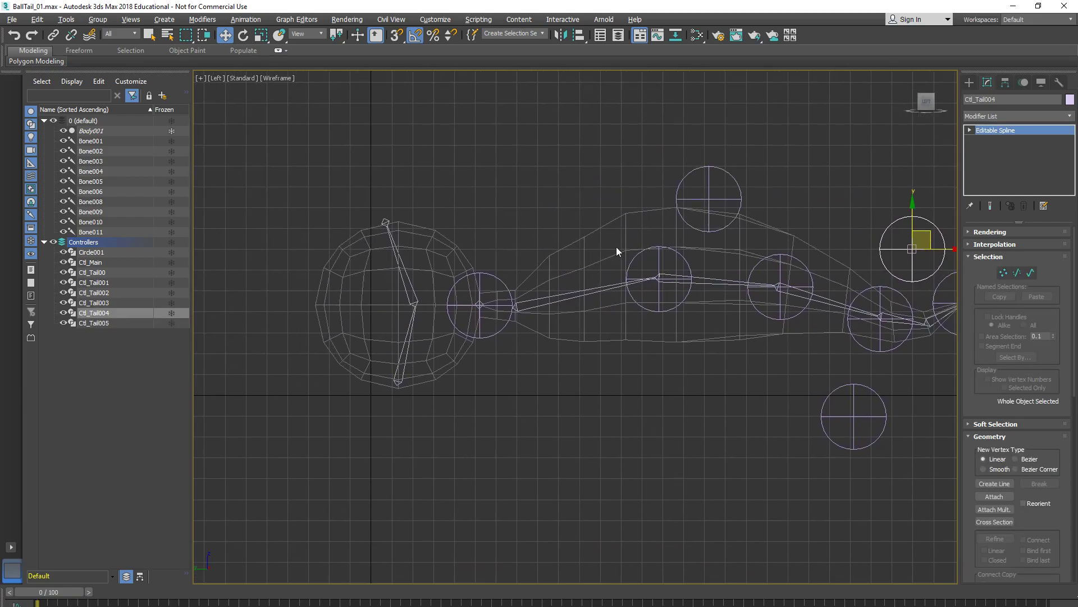
Copy the main controller to the top of the head bones and name the copy Ctl_HeadTop_00
{"action": "left_click", "coordinate": [497, 278]}
{"action": "mouse_move", "coordinate": [497, 293]}
{"action": "left_mouse_down"}
{"action": "mouse_move", "coordinate": [390, 197]}
{"action": "mouse_move", "coordinate": [399, 204]}
{"action": "left_mouse_up"}
{"action": "double_click", "coordinate": [490, 362]}
{"action": "type", "text": "Ctl_HeadTop_0"}
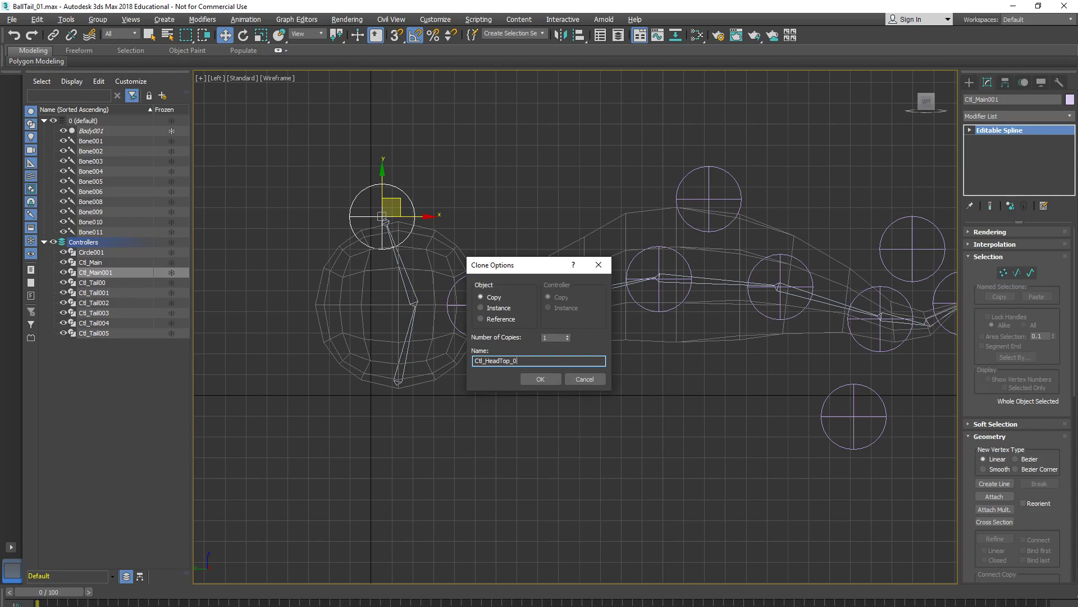
{"action": "type", "text": "0"}
{"action": "key", "text": "Return"}
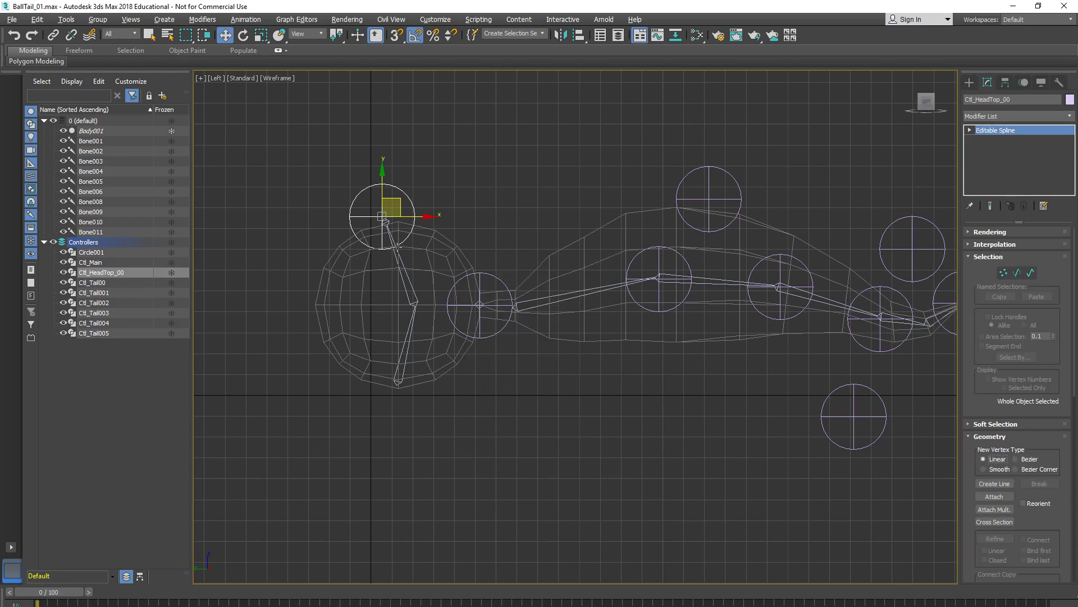
Copy the head-top controller down to the lower end of the head bones and name it Ctl_HeadBot_001
{"action": "left_click_drag", "start_coordinate": [399, 199], "coordinate": [414, 363], "text": "shift"}
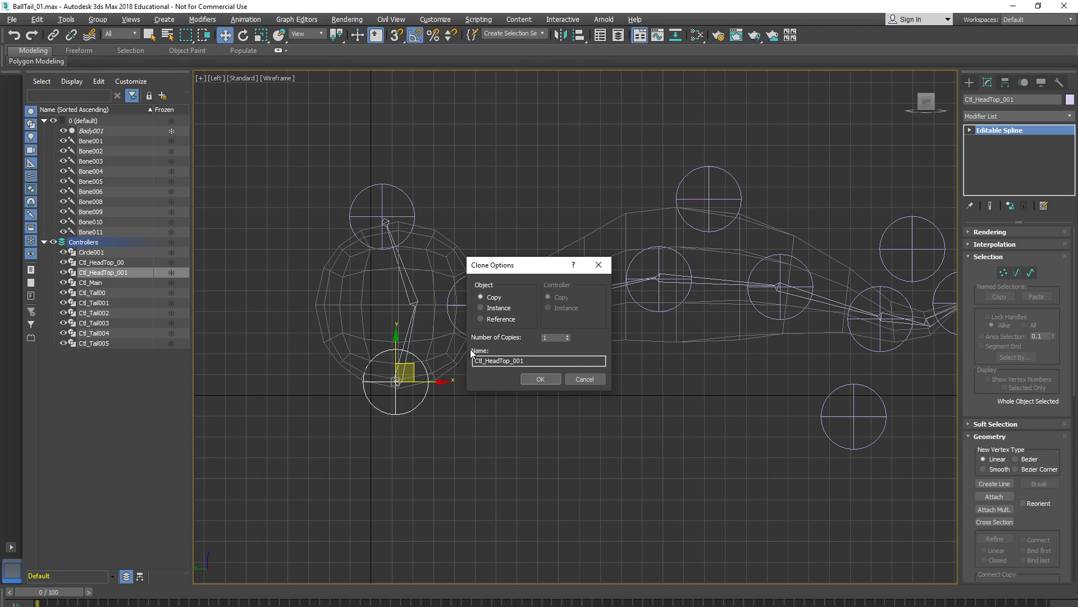
{"action": "left_click_drag", "start_coordinate": [497, 266], "coordinate": [598, 219]}
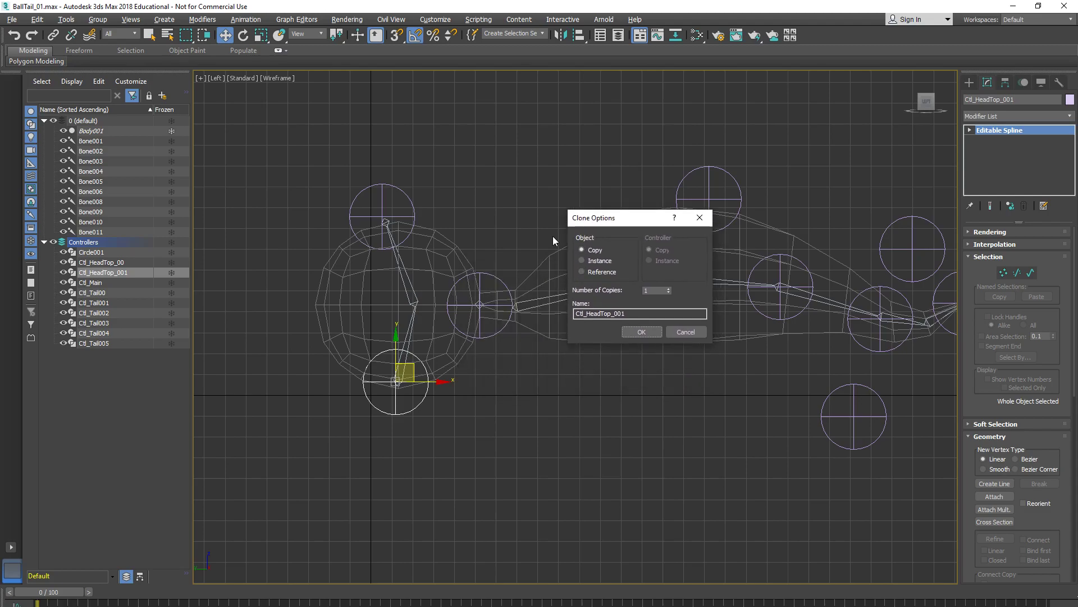
{"action": "left_click_drag", "start_coordinate": [601, 316], "coordinate": [611, 314]}
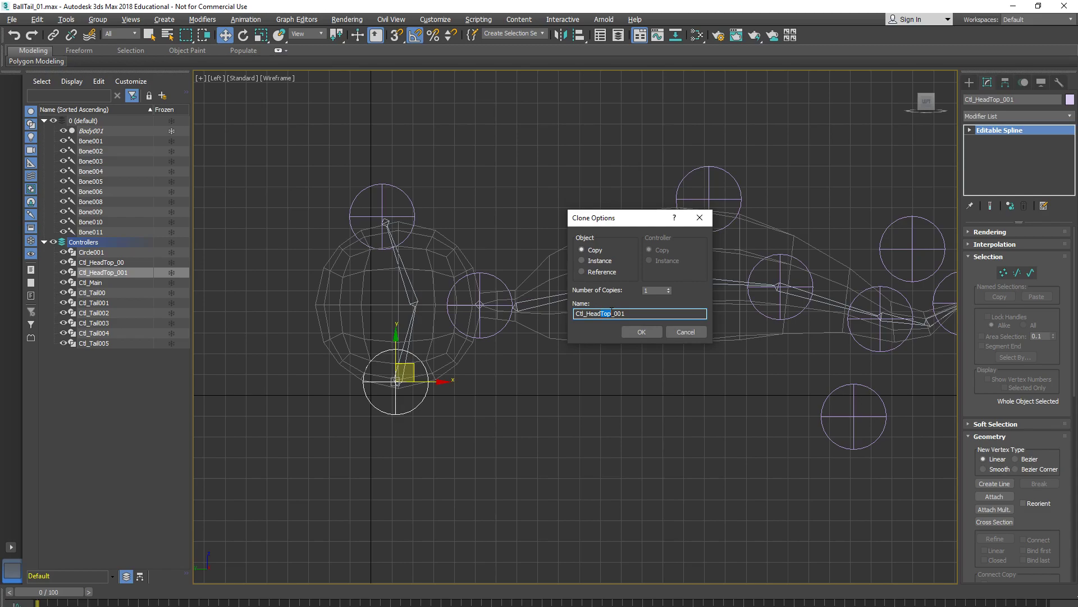
{"action": "type", "text": "Bot"}
{"action": "key", "text": "Return"}
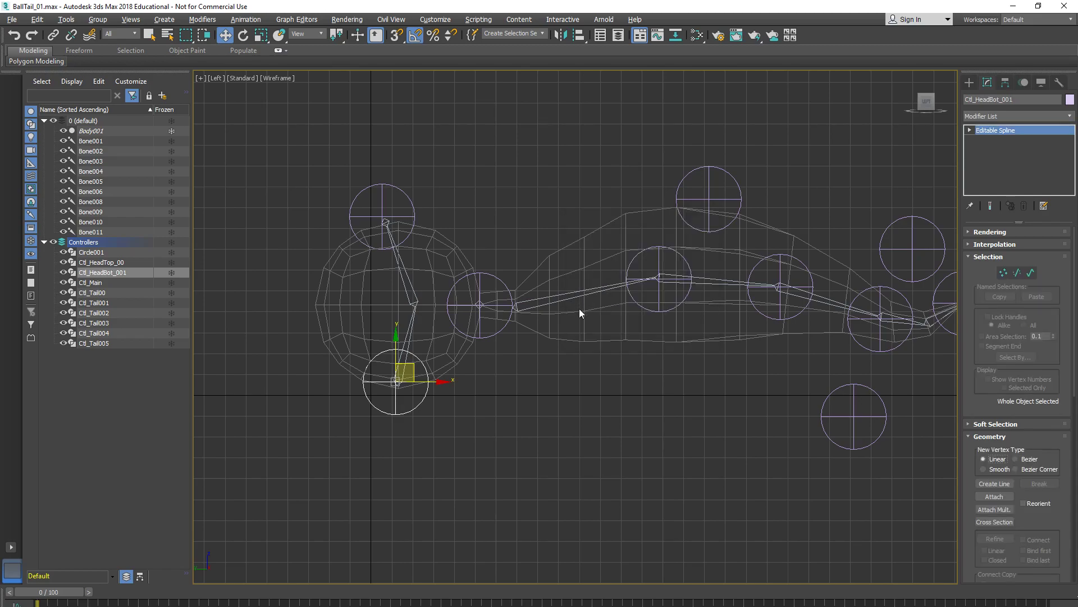
Hide the body geometry in the Left view
{"action": "middle_click_drag", "start_coordinate": [533, 324], "coordinate": [429, 329]}
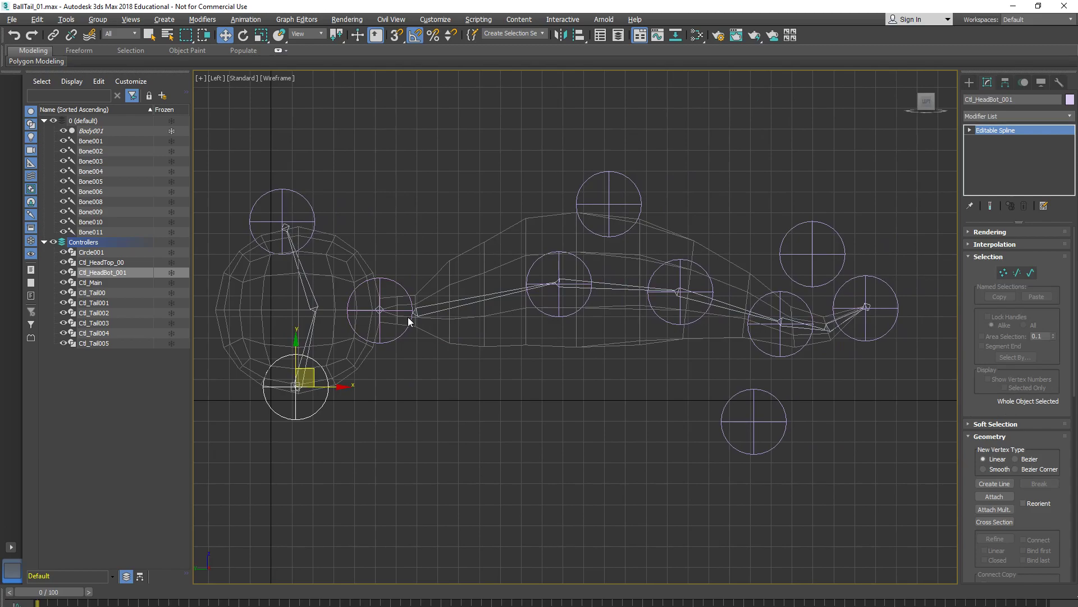
{"action": "scroll", "coordinate": [506, 303], "scroll_direction": "up", "scroll_amount": 3}
{"action": "scroll", "coordinate": [588, 333], "scroll_direction": "down", "scroll_amount": 1}
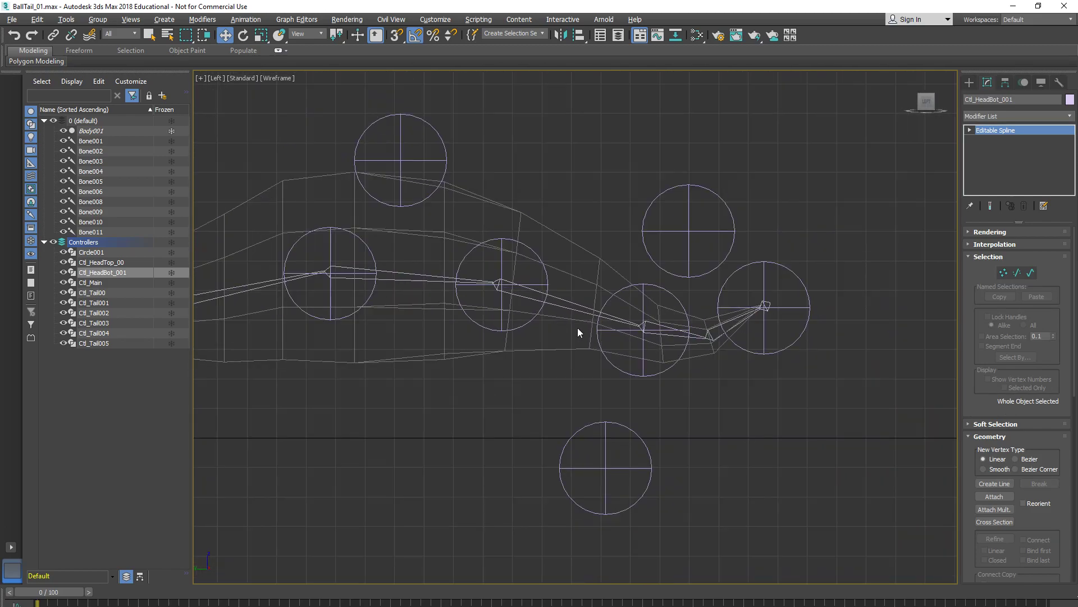
{"action": "scroll", "coordinate": [566, 336], "scroll_direction": "up", "scroll_amount": 1}
{"action": "key", "text": "shift+g"}
{"action": "middle_click_drag", "start_coordinate": [454, 325], "coordinate": [561, 371]}
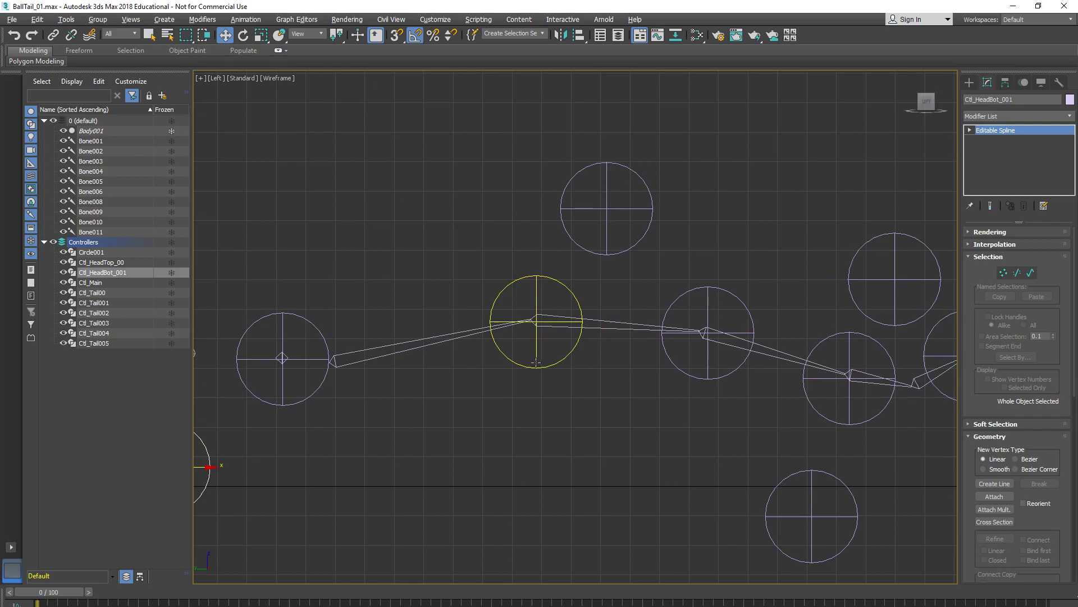
Link the second tail bone, Bone002, to the Ctl_Tail00 controller at its base
{"action": "left_click", "coordinate": [509, 328]}
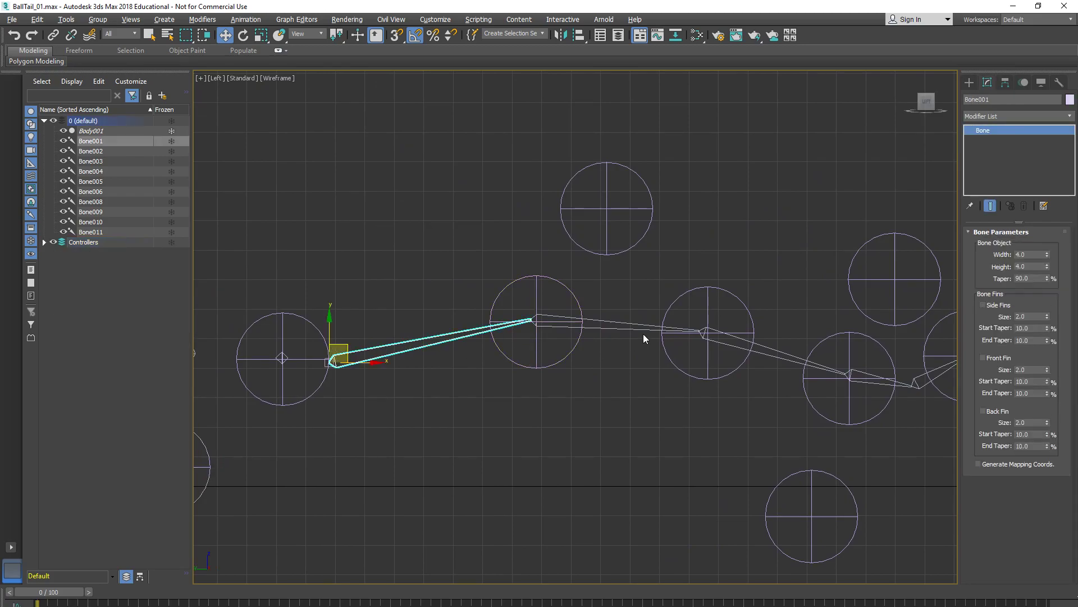
{"action": "left_click", "coordinate": [618, 328]}
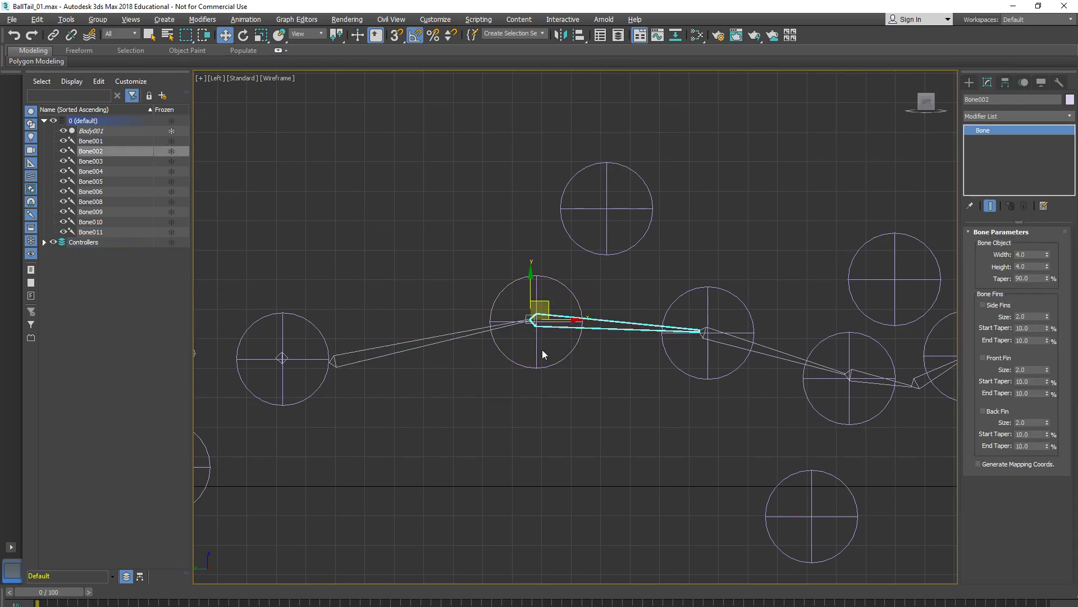
{"action": "left_click", "coordinate": [52, 36]}
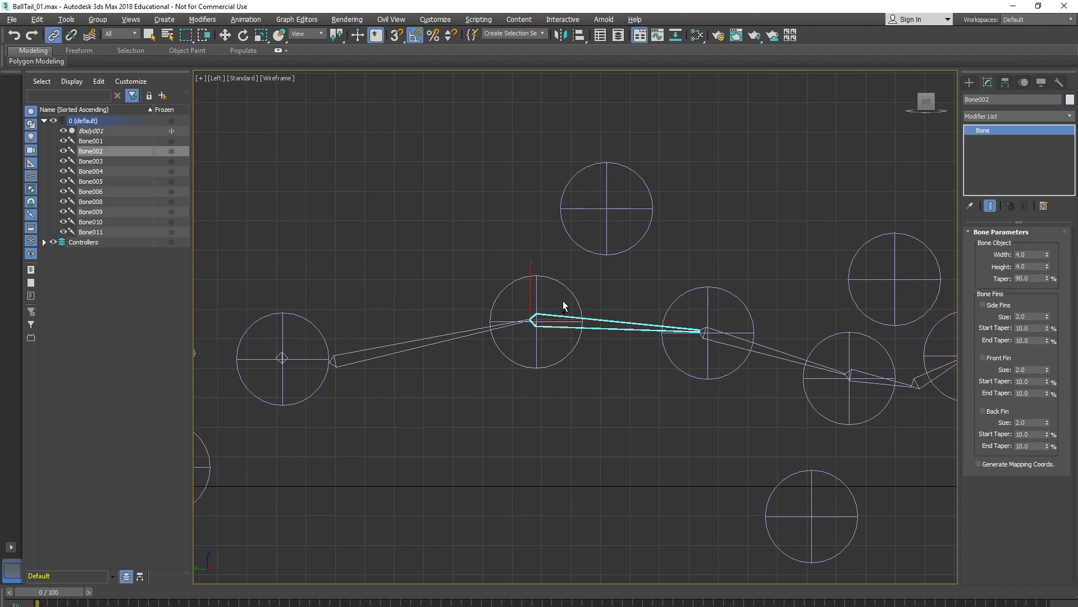
{"action": "key", "text": "Page_Up"}
{"action": "left_click", "coordinate": [595, 319]}
{"action": "left_click_drag", "start_coordinate": [595, 324], "coordinate": [573, 295]}
Link Bone004 to the Ctl_Tail002 controller at its base and the tail-tip bone Bone006 to Ctl_Tail003
{"action": "middle_click_drag", "start_coordinate": [754, 346], "coordinate": [463, 303]}
{"action": "left_click", "coordinate": [583, 336]}
{"action": "left_click_drag", "start_coordinate": [596, 347], "coordinate": [601, 308]}
{"action": "middle_click_drag", "start_coordinate": [601, 308], "coordinate": [520, 298]}
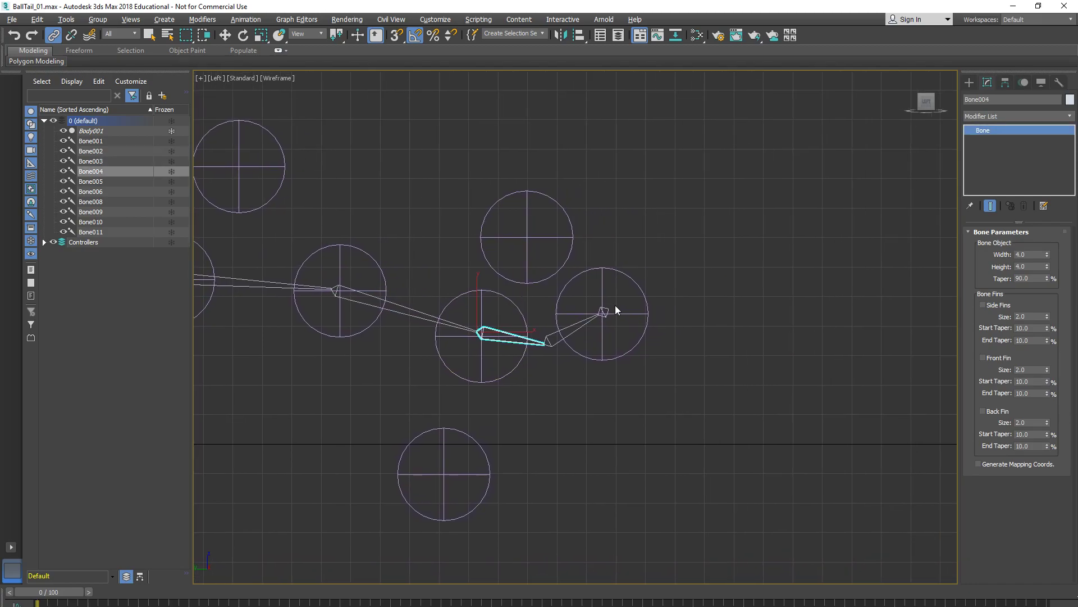
{"action": "left_click_drag", "start_coordinate": [603, 312], "coordinate": [633, 284]}
{"action": "middle_click_drag", "start_coordinate": [534, 296], "coordinate": [622, 309]}
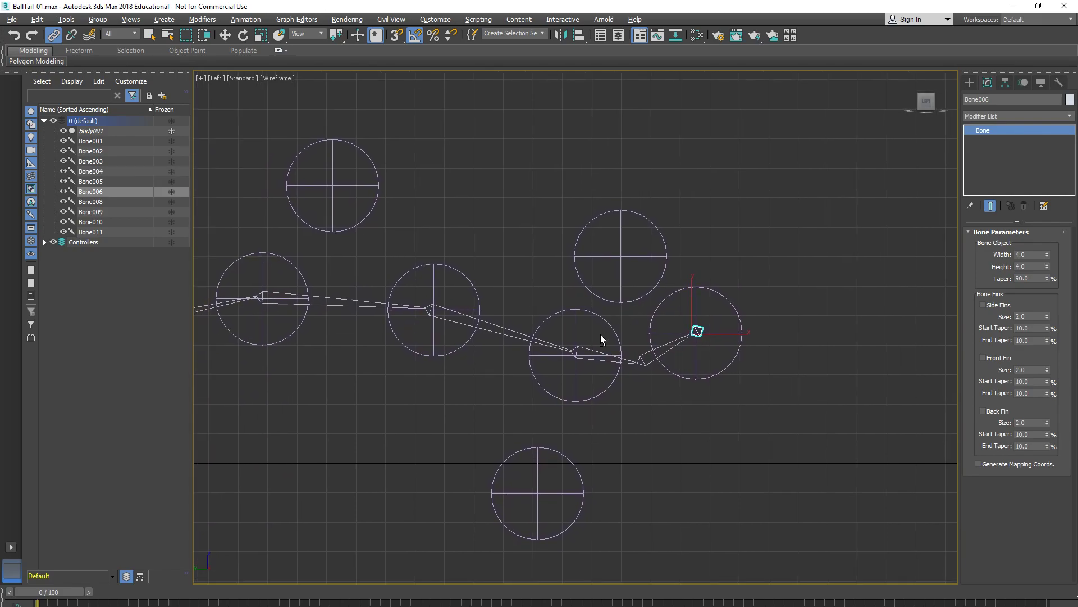
Switch from the Left view to a maximized Perspective view of the rig
{"action": "key", "text": "alt+w"}
{"action": "right_click", "coordinate": [774, 493]}
{"action": "key", "text": "alt+w"}
{"action": "middle_click_drag", "start_coordinate": [745, 388], "coordinate": [597, 405]}
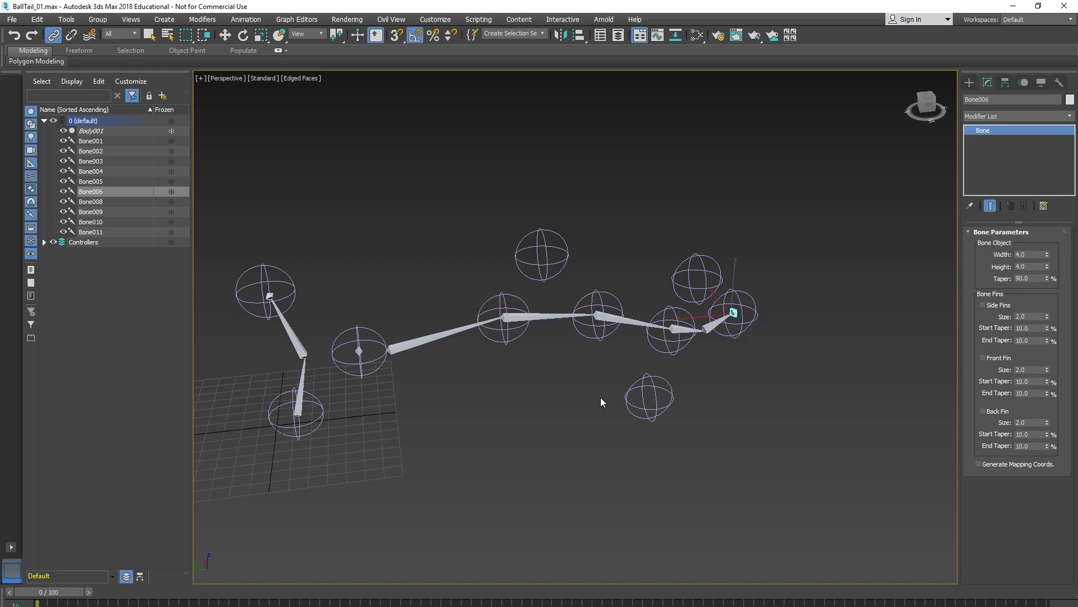
{"action": "middle_click_drag", "start_coordinate": [674, 447], "coordinate": [648, 315], "text": "alt"}
{"action": "left_click", "coordinate": [656, 306]}
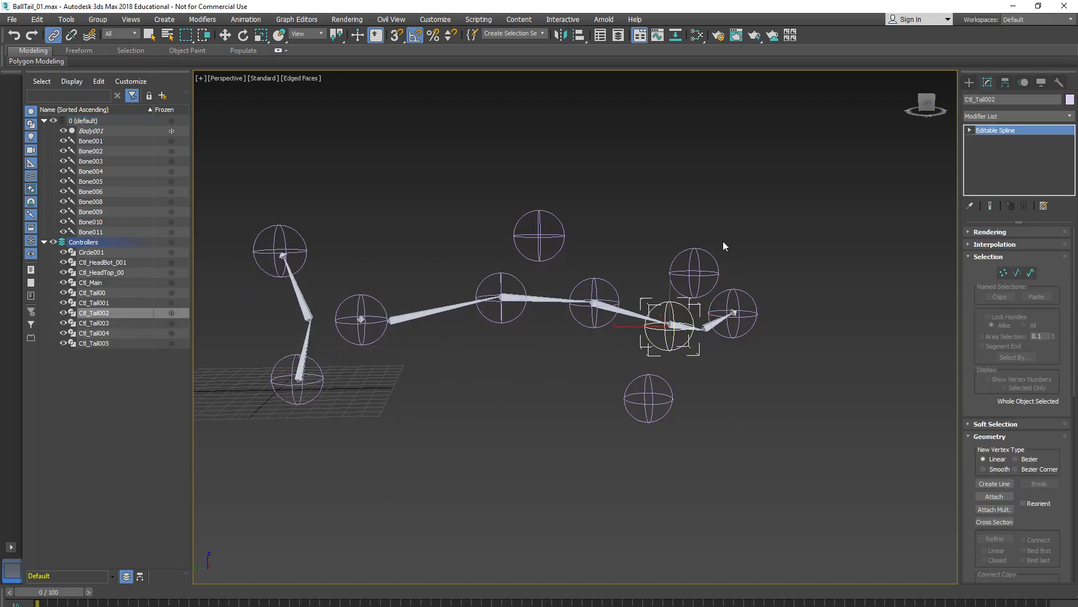
{"action": "left_click", "coordinate": [697, 257]}
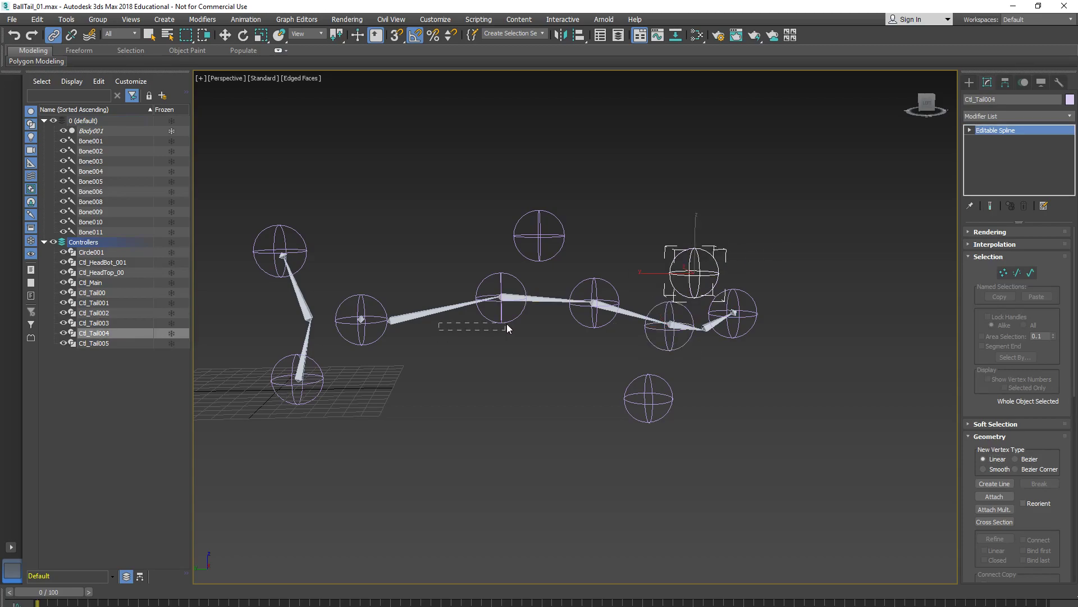
Set the object color of all six tail controllers, Ctl_Tail00 to Ctl_Tail005, to dark blue
{"action": "left_click_drag", "start_coordinate": [506, 325], "coordinate": [507, 326]}
{"action": "left_click", "coordinate": [581, 328], "text": "ctrl"}
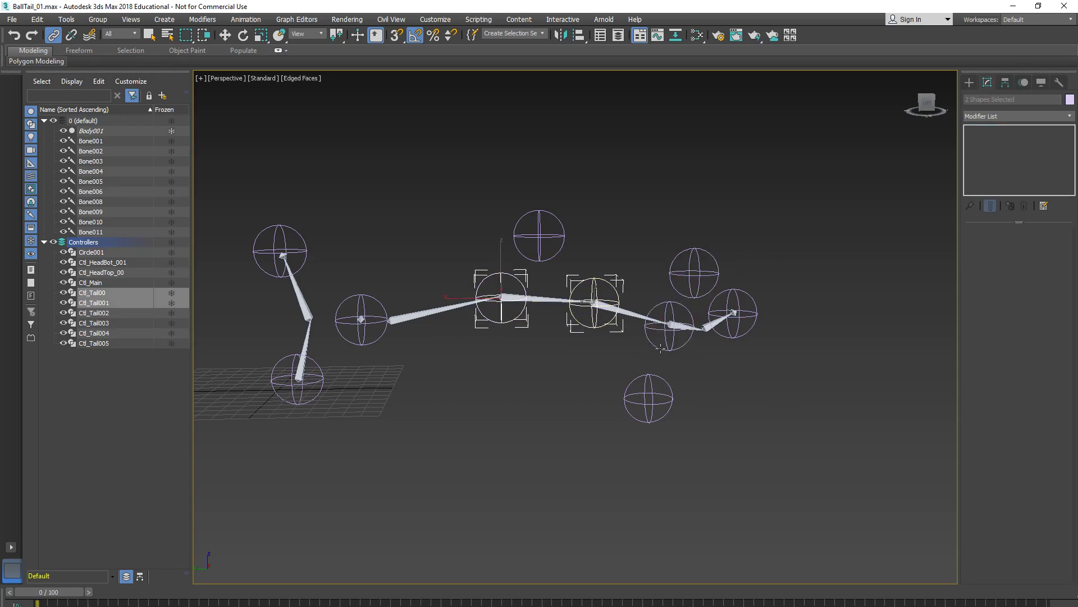
{"action": "left_click", "coordinate": [649, 344], "text": "ctrl"}
{"action": "left_click", "coordinate": [753, 339], "text": "ctrl"}
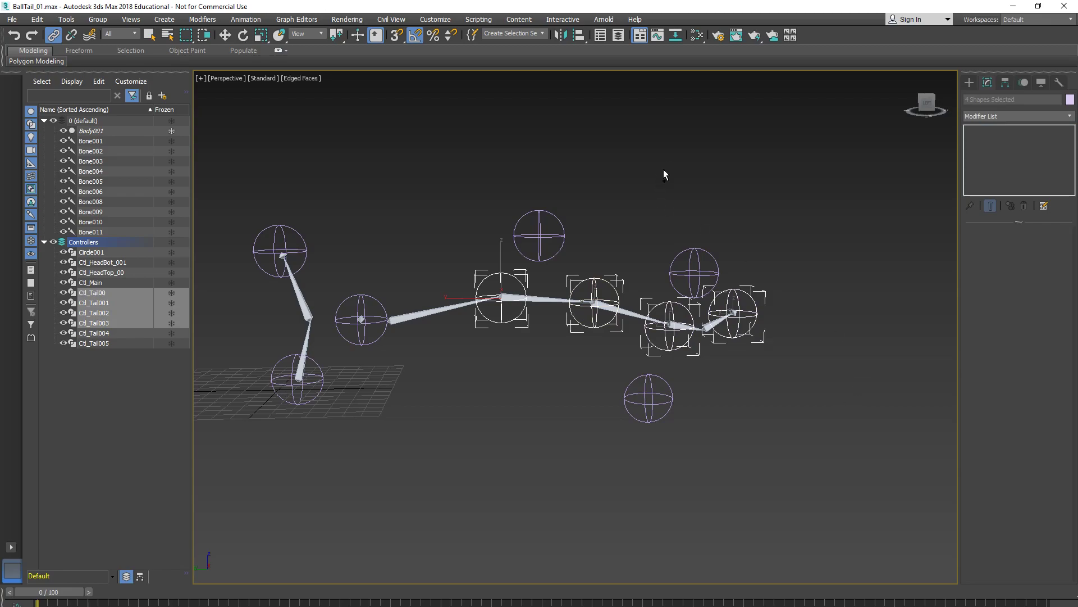
{"action": "left_click", "coordinate": [713, 255], "text": "ctrl"}
{"action": "left_click", "coordinate": [530, 209], "text": "ctrl"}
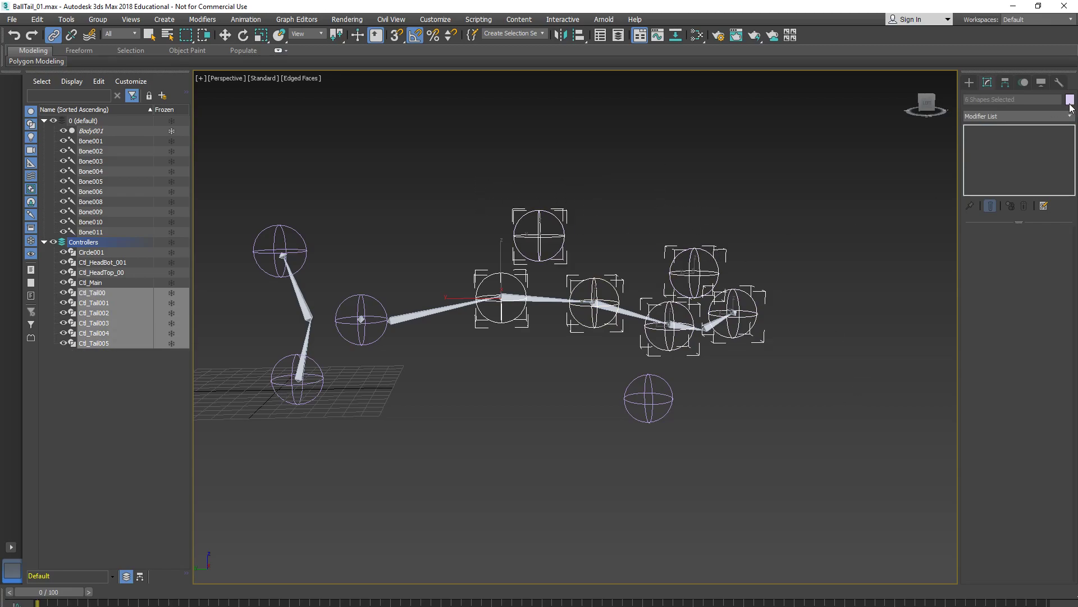
{"action": "left_click", "coordinate": [1070, 100]}
{"action": "left_click", "coordinate": [584, 322]}
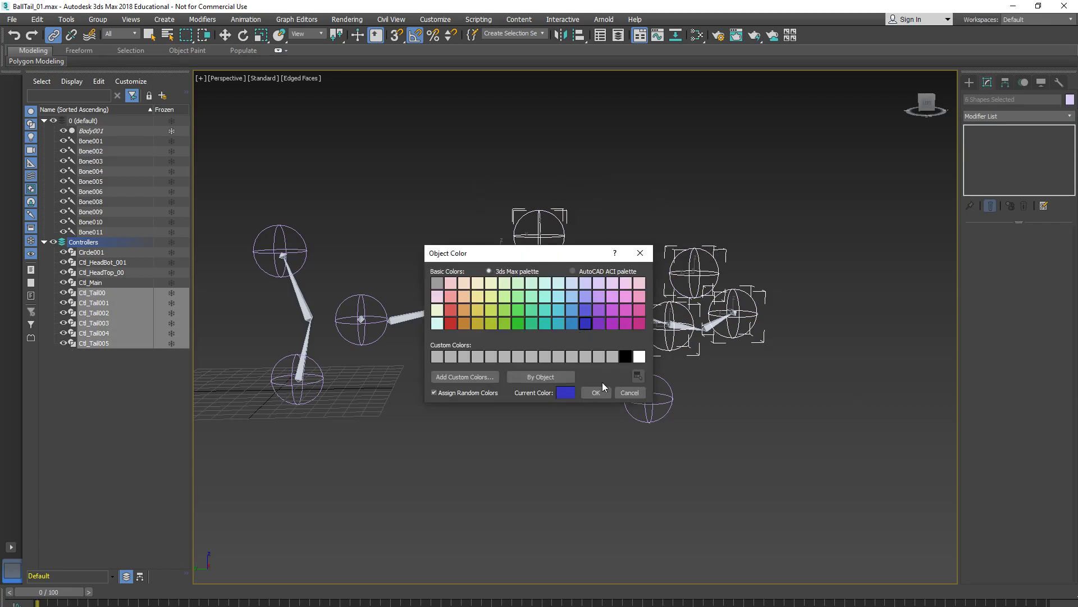
{"action": "left_click", "coordinate": [596, 392]}
Leave out Ctl_Tail00 and recolor the other five tail controllers medium violet-blue
{"action": "left_click", "coordinate": [505, 323], "text": "alt"}
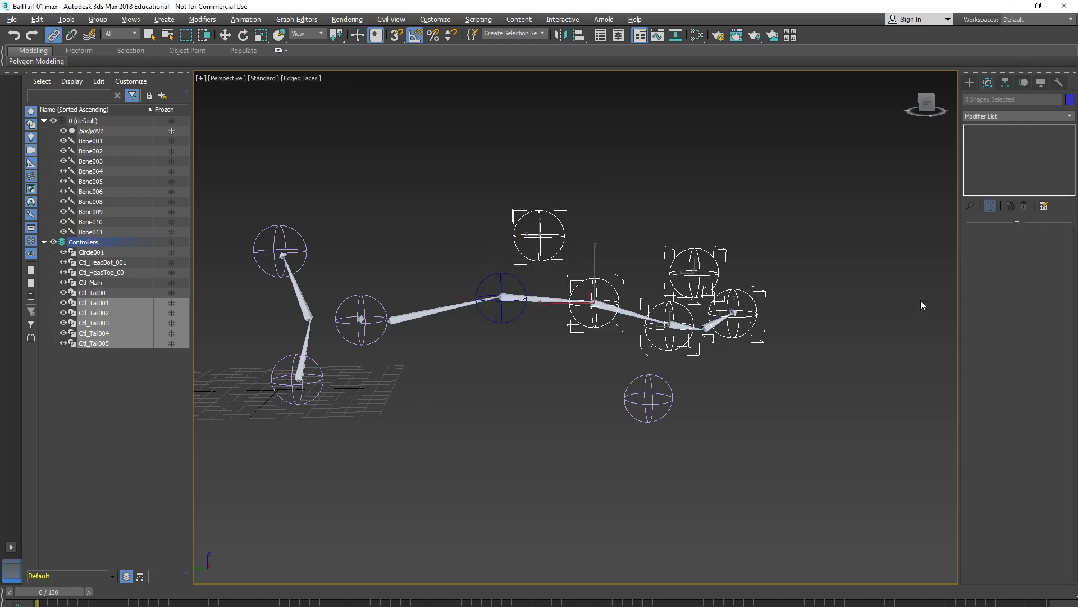
{"action": "left_click", "coordinate": [1069, 99]}
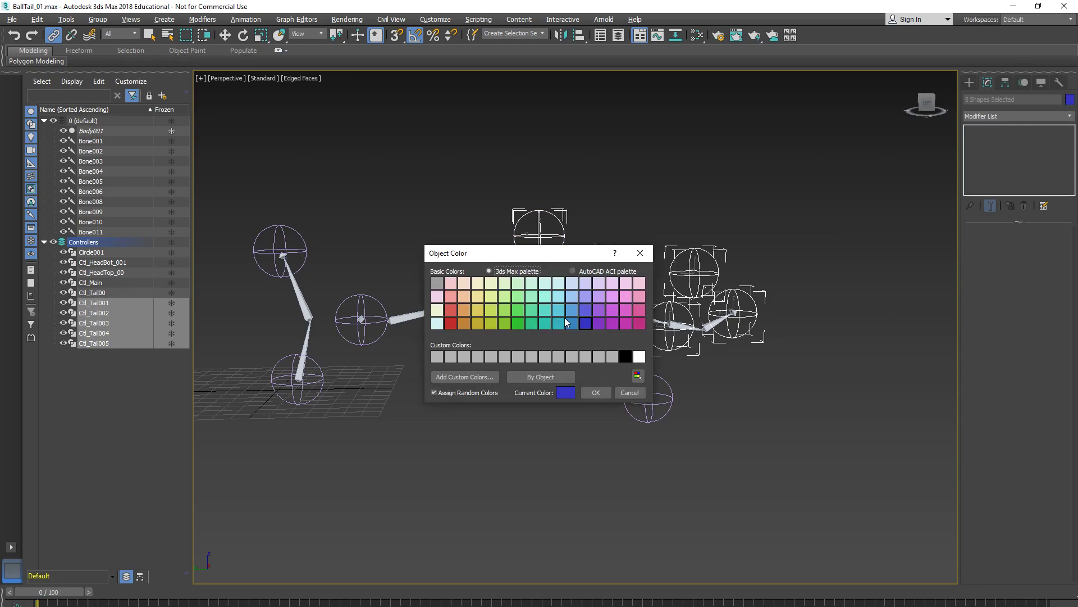
{"action": "left_click", "coordinate": [592, 392]}
Leave out Ctl_Tail001 as well and recolor the remaining four tail controllers light violet-blue
{"action": "left_click", "coordinate": [595, 328], "text": "alt"}
{"action": "left_click", "coordinate": [664, 352], "text": "alt"}
{"action": "left_click", "coordinate": [664, 353], "text": "ctrl"}
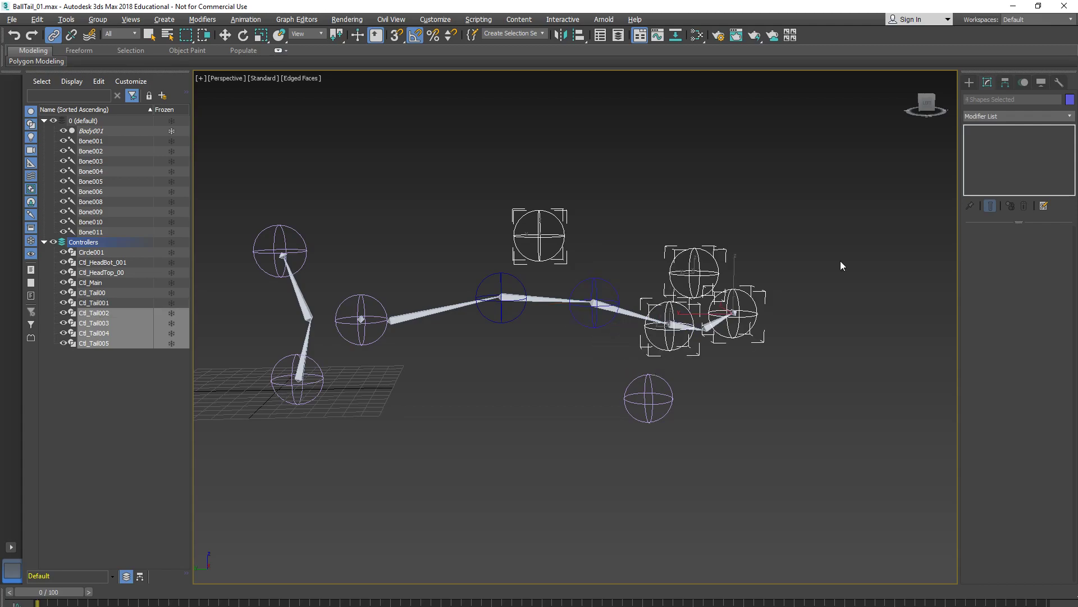
{"action": "left_click", "coordinate": [1070, 100]}
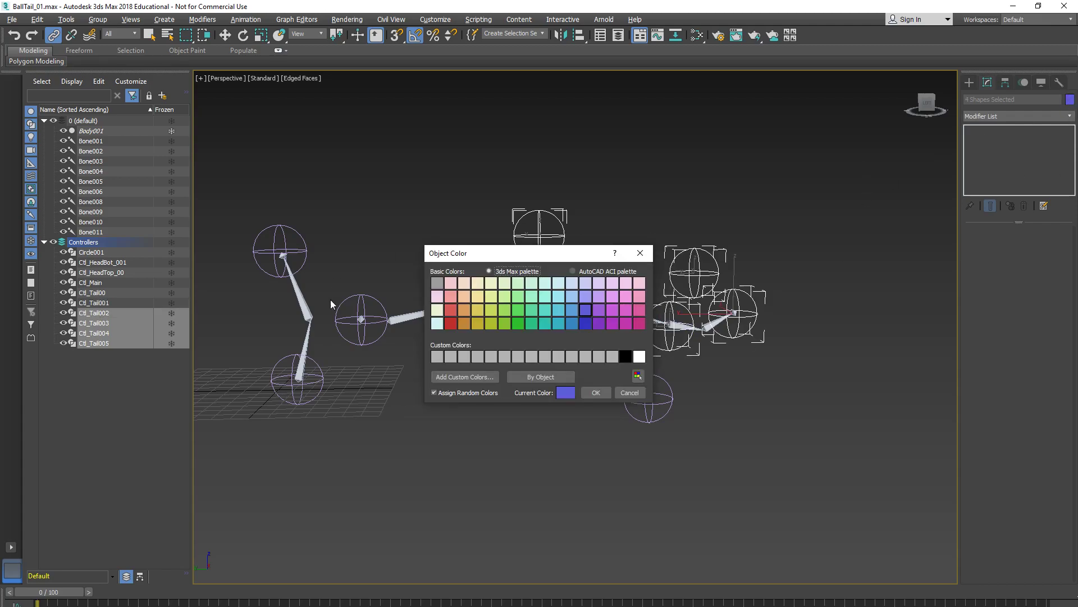
{"action": "left_click", "coordinate": [589, 391]}
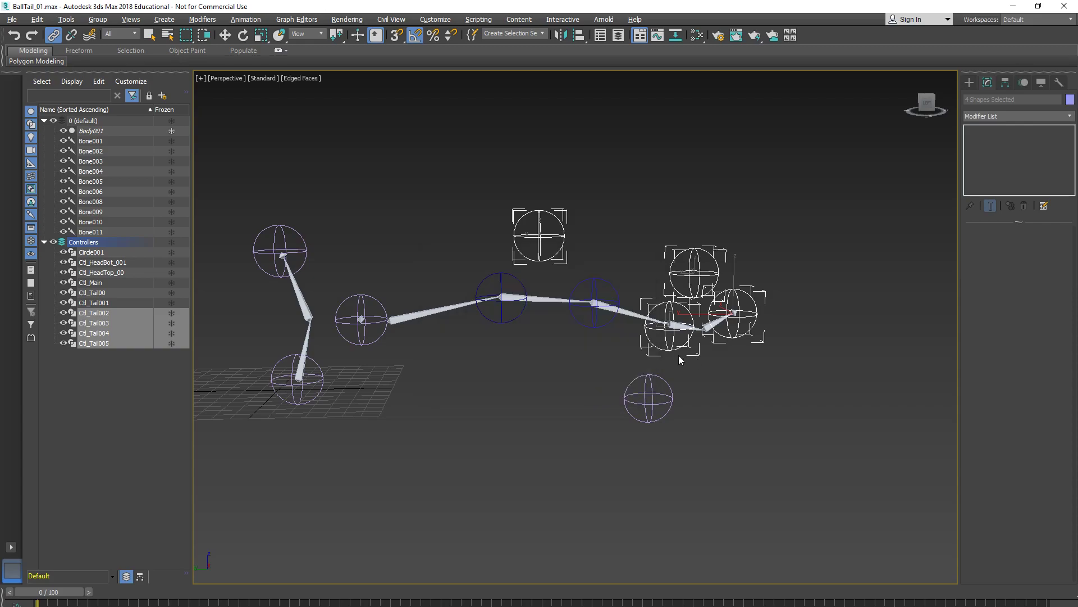
Leave out Ctl_Tail002 as well and recolor Ctl_Tail003, Ctl_Tail004 and Ctl_Tail005 light blue
{"action": "left_click", "coordinate": [679, 353], "text": "alt"}
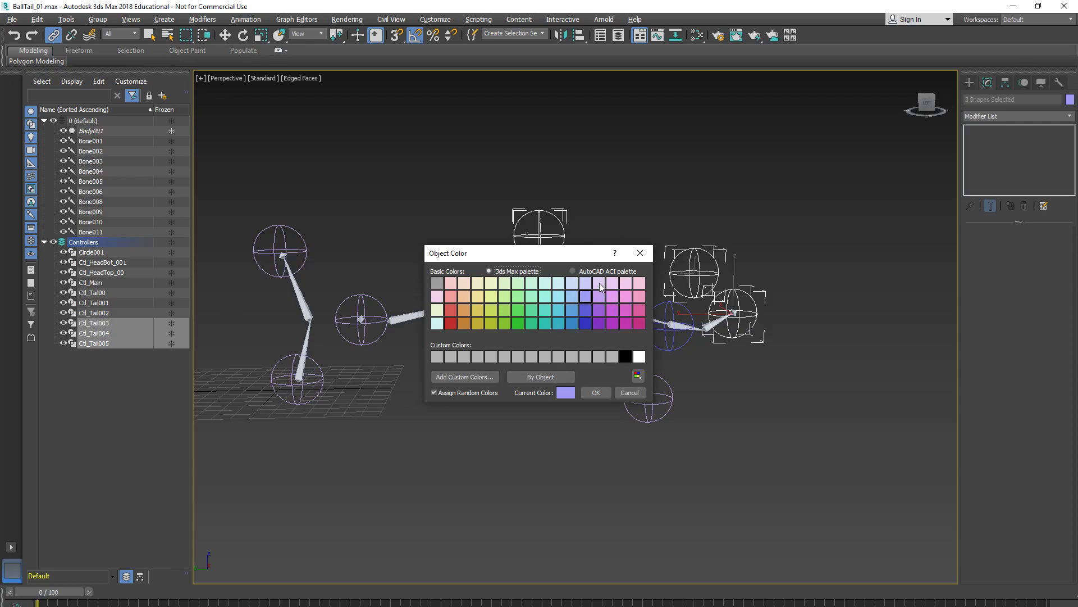
{"action": "left_click", "coordinate": [571, 297]}
{"action": "left_click", "coordinate": [596, 392]}
Recolor the rear upper controller Ctl_Tail004 medium blue and the middle upper controller Ctl_Tail005 a darker blue
{"action": "left_click", "coordinate": [668, 253]}
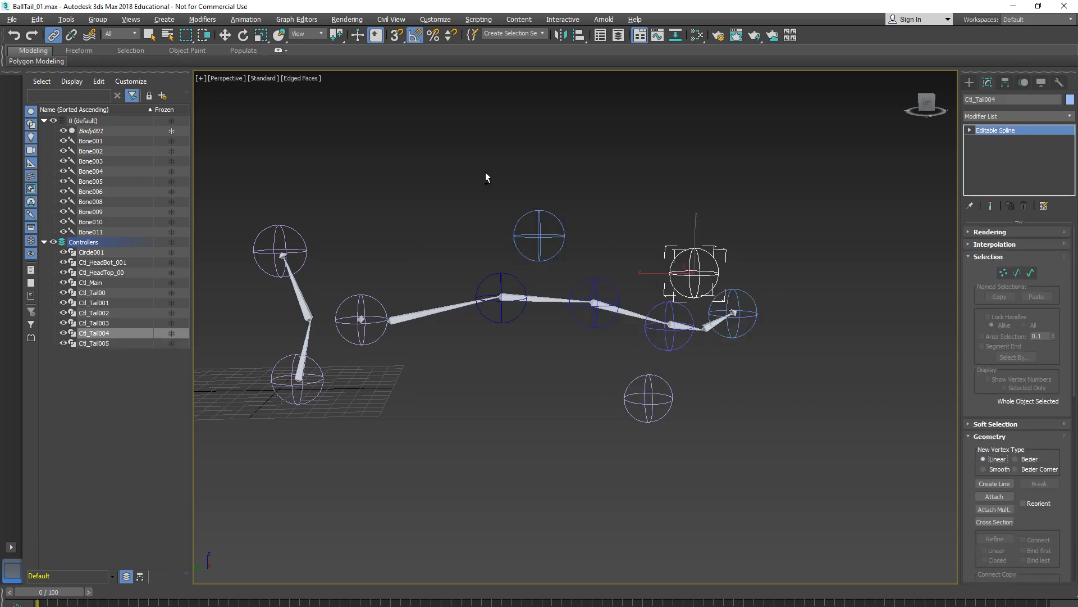
{"action": "left_click", "coordinate": [1070, 100]}
{"action": "left_click", "coordinate": [577, 313]}
{"action": "left_click", "coordinate": [593, 391]}
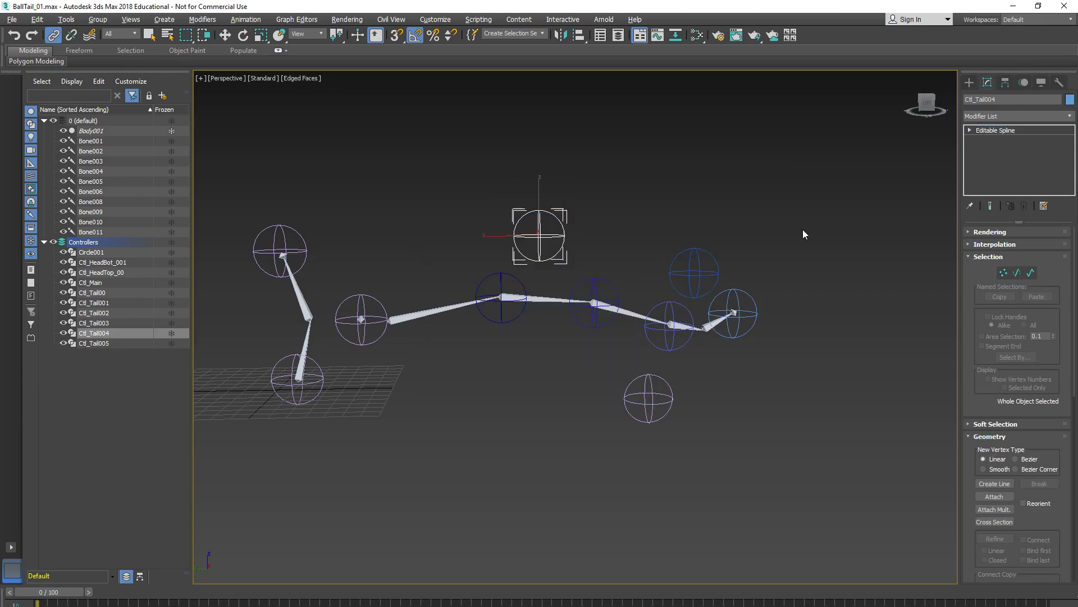
{"action": "left_click_drag", "start_coordinate": [502, 178], "coordinate": [572, 229]}
{"action": "left_click", "coordinate": [1072, 98]}
{"action": "left_click", "coordinate": [572, 324]}
{"action": "left_click", "coordinate": [596, 392]}
{"action": "left_click", "coordinate": [584, 402]}
Set the object color of the main controller Ctl_Main to dark yellow from the basic palette
{"action": "middle_click_drag", "start_coordinate": [548, 376], "coordinate": [569, 356]}
{"action": "key", "text": "shift+g"}
{"action": "middle_click_drag", "start_coordinate": [568, 356], "coordinate": [647, 359]}
{"action": "left_click", "coordinate": [517, 327]}
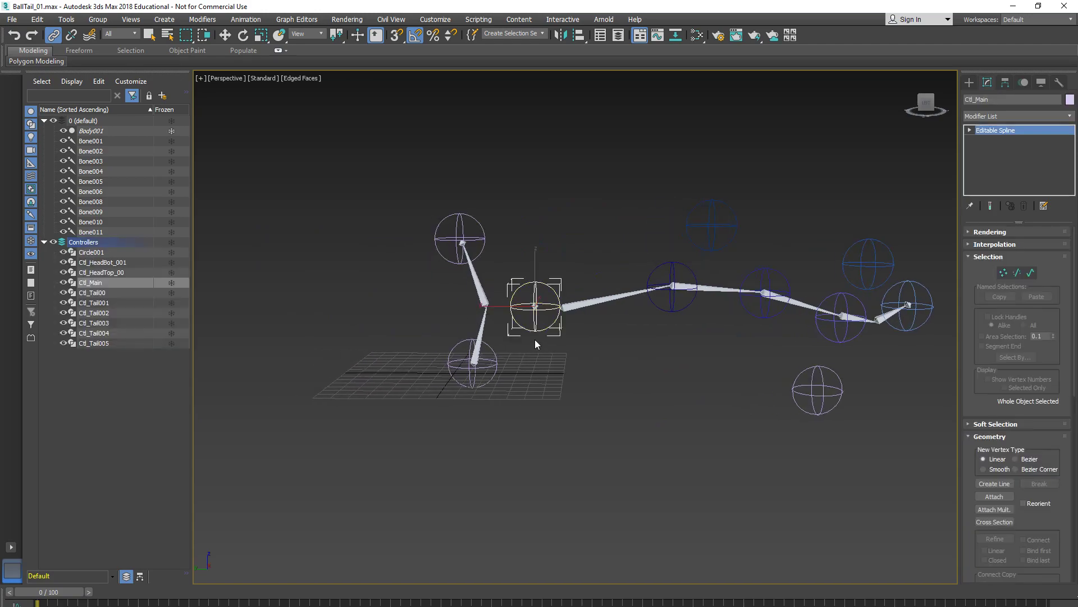
{"action": "left_click", "coordinate": [1070, 100]}
{"action": "left_click", "coordinate": [482, 324]}
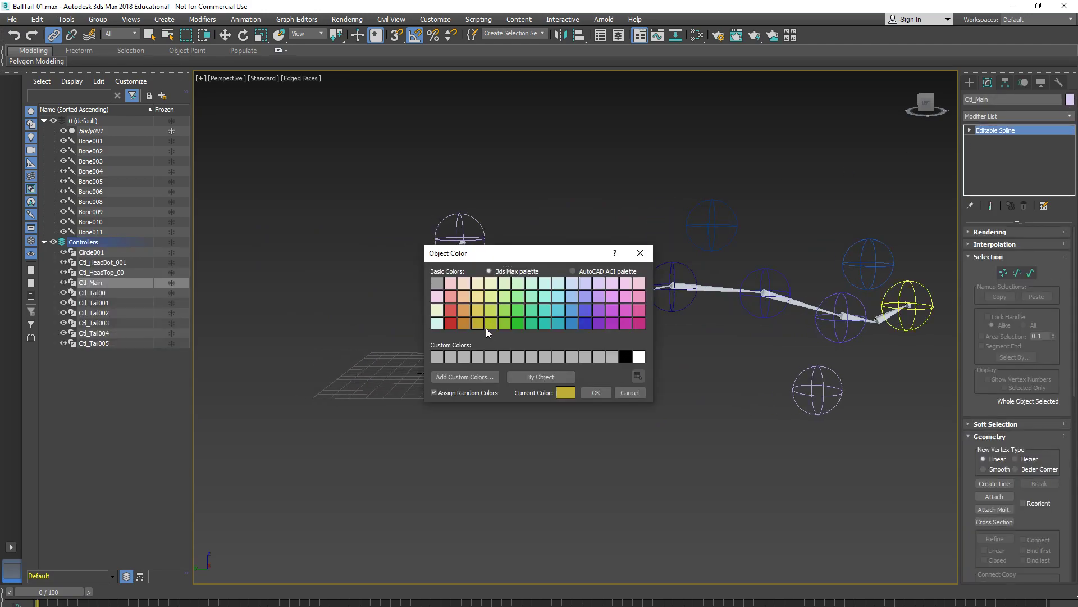
{"action": "left_click", "coordinate": [589, 395]}
{"action": "left_click", "coordinate": [620, 432]}
Define a bright yellow custom color in the first custom slot and apply it to Ctl_Main
{"action": "middle_click_drag", "start_coordinate": [822, 325], "coordinate": [768, 313]}
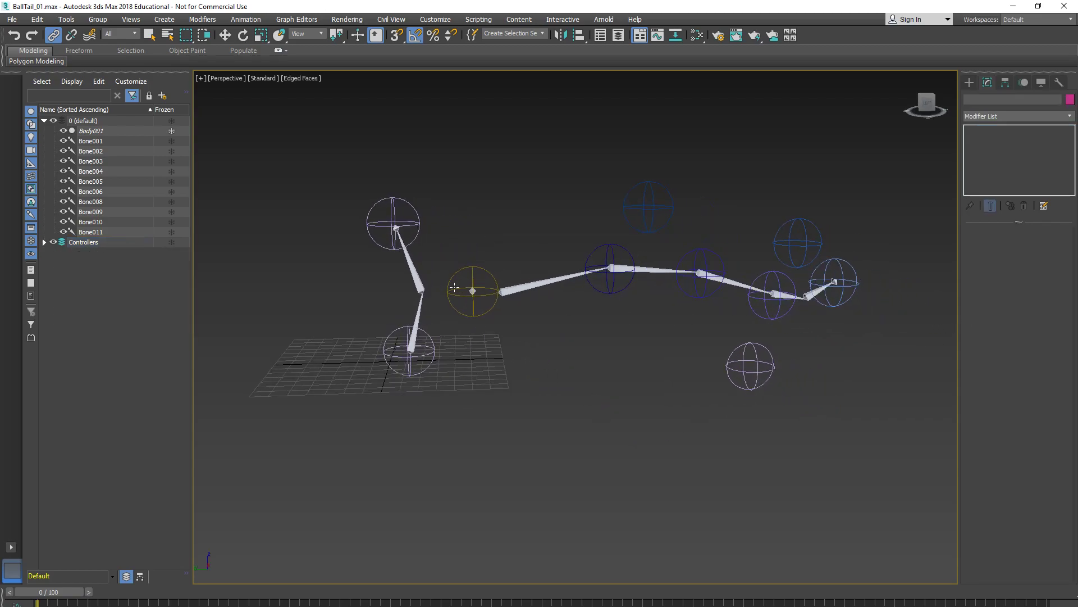
{"action": "left_click", "coordinate": [469, 272]}
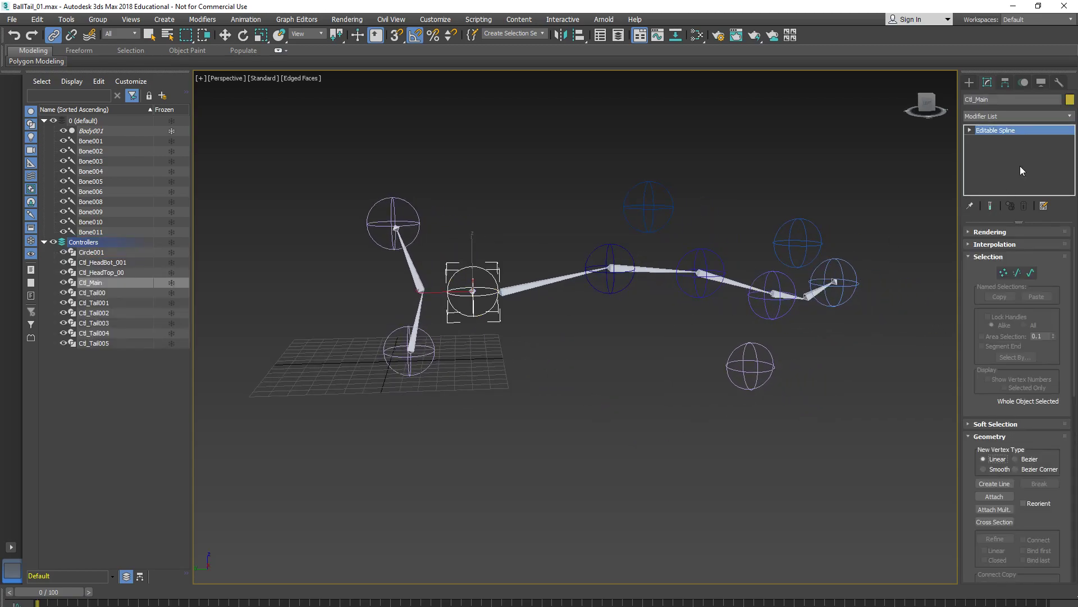
{"action": "left_click", "coordinate": [1070, 100]}
{"action": "left_click", "coordinate": [437, 356]}
{"action": "left_click", "coordinate": [450, 376]}
{"action": "mouse_move", "coordinate": [443, 148]}
{"action": "left_mouse_down"}
{"action": "mouse_move", "coordinate": [434, 154]}
{"action": "mouse_move", "coordinate": [450, 143]}
{"action": "left_mouse_up"}
{"action": "left_click", "coordinate": [621, 243]}
{"action": "left_click", "coordinate": [596, 392]}
{"action": "left_click", "coordinate": [518, 355]}
Recolor the lower head controller Ctl_HeadBot_001 dark red from the basic palette
{"action": "middle_click_drag", "start_coordinate": [510, 299], "coordinate": [441, 332], "text": "alt"}
{"action": "middle_click_drag", "start_coordinate": [440, 331], "coordinate": [508, 325]}
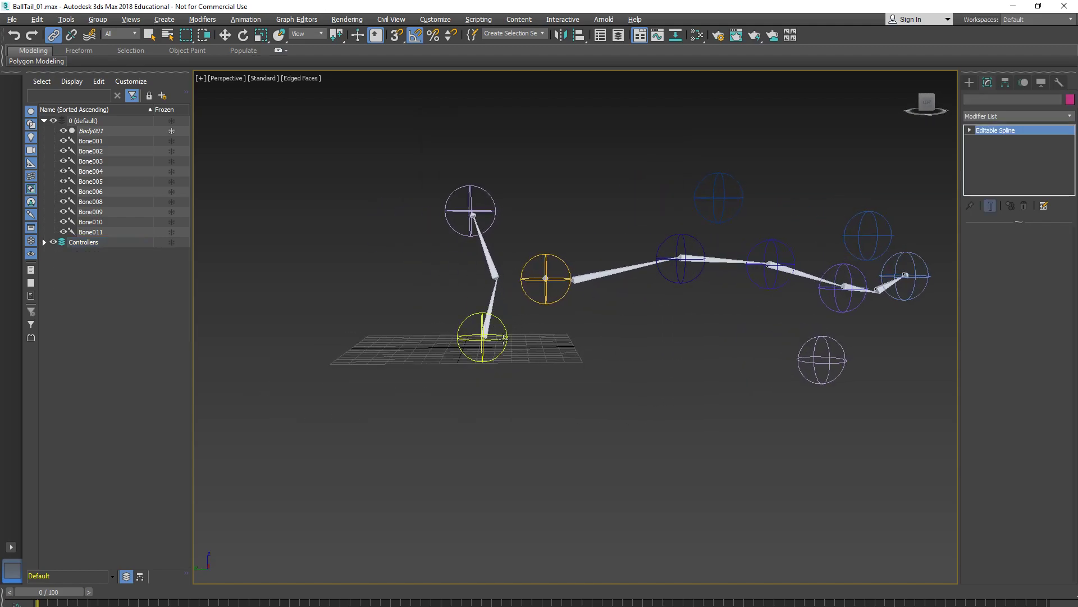
{"action": "left_click", "coordinate": [506, 332]}
{"action": "left_click", "coordinate": [1070, 100]}
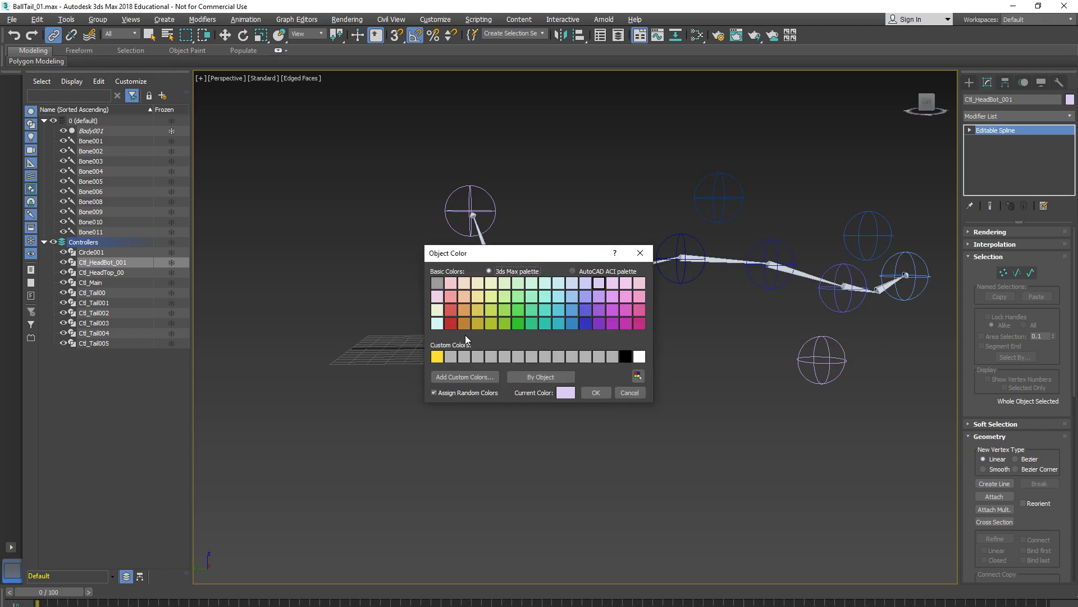
{"action": "left_click", "coordinate": [450, 322]}
{"action": "left_click", "coordinate": [595, 392]}
{"action": "left_click", "coordinate": [585, 425]}
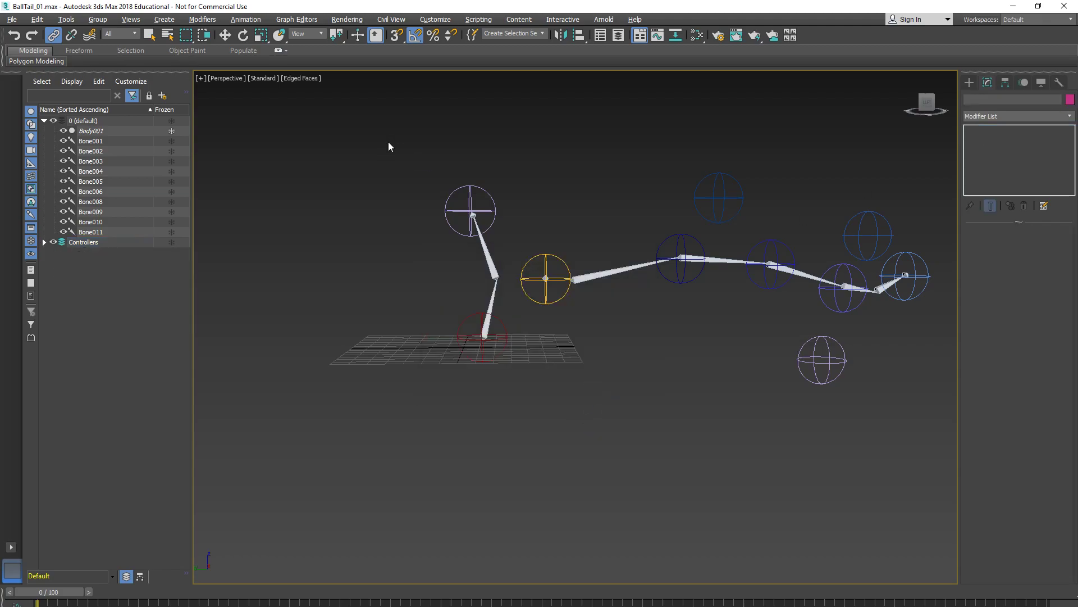
Recolor the upper head controller Ctl_HeadTop_00 a lighter red from the basic palette
{"action": "left_click_drag", "start_coordinate": [455, 206], "coordinate": [456, 207]}
{"action": "left_click", "coordinate": [1070, 100]}
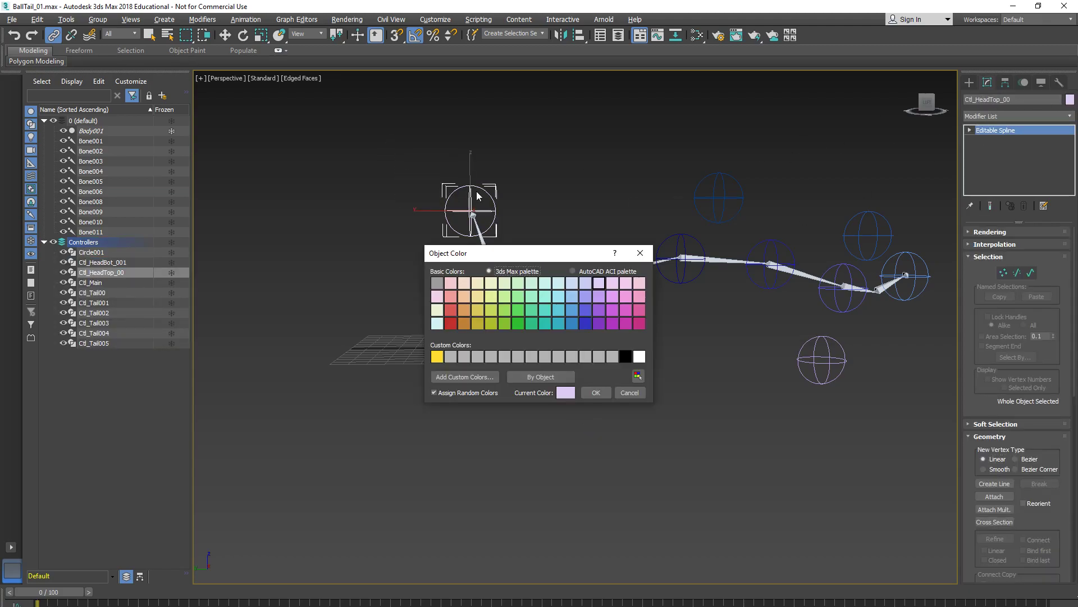
{"action": "left_click", "coordinate": [451, 310]}
{"action": "left_click", "coordinate": [586, 393]}
{"action": "left_click", "coordinate": [582, 396]}
{"action": "mouse_move", "coordinate": [582, 396]}
{"action": "middle_mouse_down", "text": "alt"}
{"action": "mouse_move", "coordinate": [506, 390]}
{"action": "mouse_move", "coordinate": [616, 373]}
{"action": "mouse_move", "coordinate": [584, 361]}
{"action": "mouse_move", "coordinate": [601, 378]}
{"action": "mouse_move", "coordinate": [568, 387]}
{"action": "middle_mouse_up", "text": "alt"}
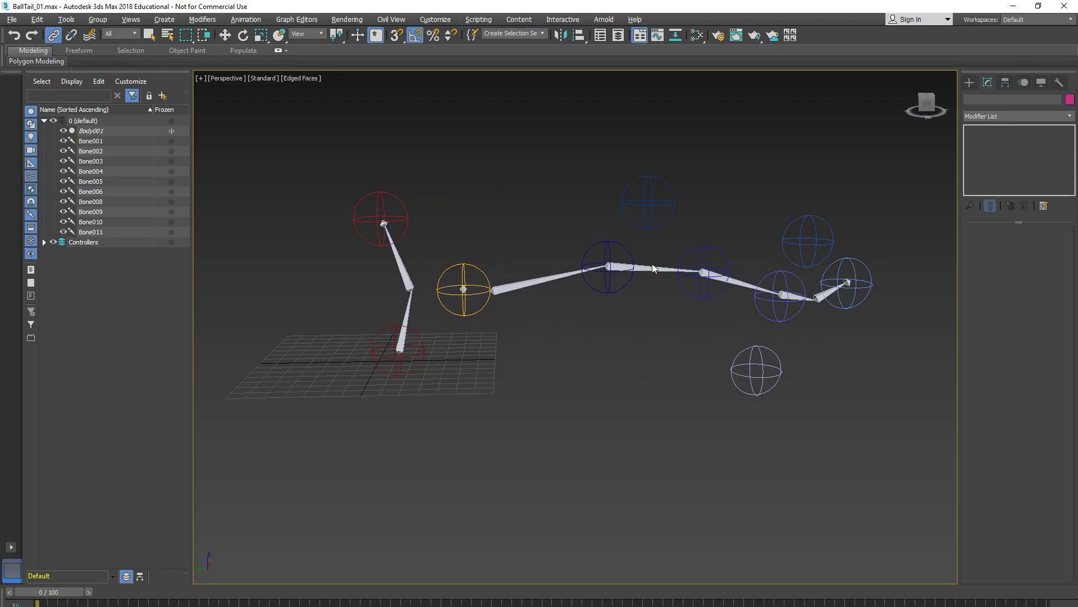
Try moving the first two tail controllers, Ctl_Tail00 and Ctl_Tail001, to test the bones, cancelling each move
{"action": "left_click", "coordinate": [618, 243]}
{"action": "key", "text": "w"}
{"action": "middle_click_drag", "start_coordinate": [617, 243], "coordinate": [615, 241], "text": "alt"}
{"action": "mouse_move", "coordinate": [597, 255]}
{"action": "left_mouse_down"}
{"action": "mouse_move", "coordinate": [587, 260]}
{"action": "mouse_move", "coordinate": [609, 256]}
{"action": "left_mouse_up"}
{"action": "right_click", "coordinate": [608, 255]}
{"action": "middle_click_drag", "start_coordinate": [609, 255], "coordinate": [663, 264], "text": "alt"}
{"action": "mouse_move", "coordinate": [712, 261]}
{"action": "left_mouse_down"}
{"action": "mouse_move", "coordinate": [723, 205]}
{"action": "mouse_move", "coordinate": [721, 258]}
{"action": "left_mouse_up"}
{"action": "right_click", "coordinate": [710, 255]}
{"action": "middle_click_drag", "start_coordinate": [710, 255], "coordinate": [664, 284], "text": "alt"}
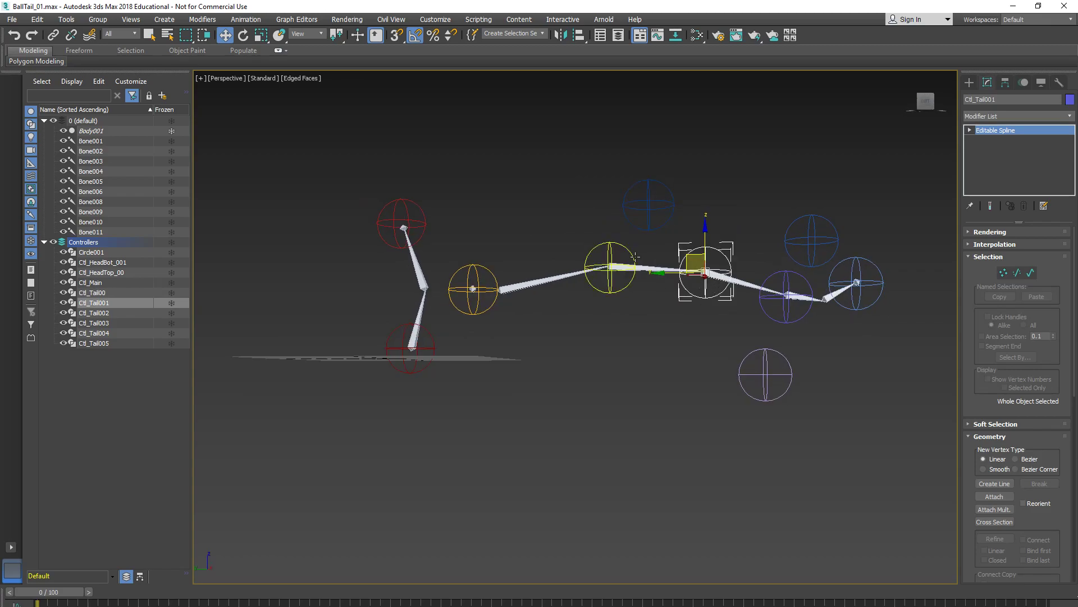
Hide the spline shapes and maximize the Left view with the head and tail bones framed
{"action": "key", "text": "shift+s"}
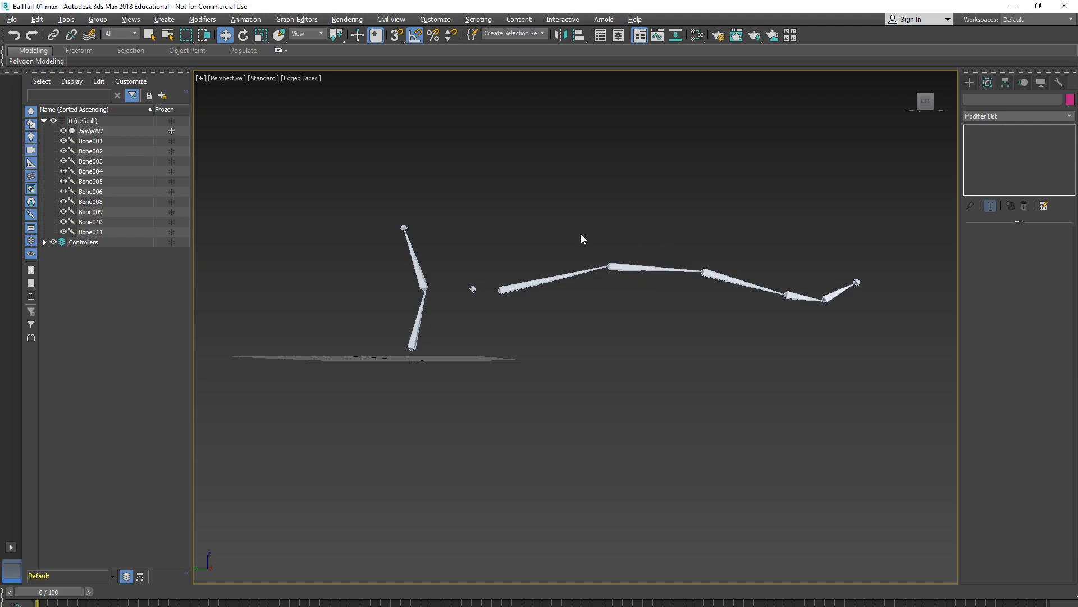
{"action": "mouse_move", "coordinate": [585, 228]}
{"action": "middle_mouse_down", "text": "alt"}
{"action": "mouse_move", "coordinate": [630, 270]}
{"action": "mouse_move", "coordinate": [590, 248]}
{"action": "middle_mouse_up", "text": "alt"}
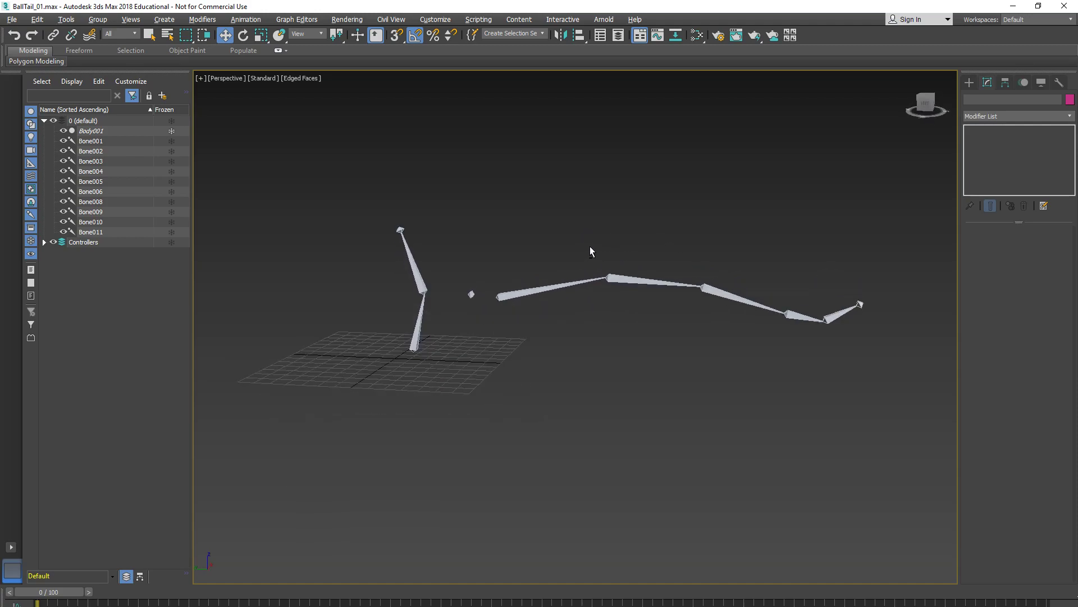
{"action": "key", "text": "alt+w"}
{"action": "left_click", "coordinate": [723, 196]}
{"action": "key", "text": "alt+w"}
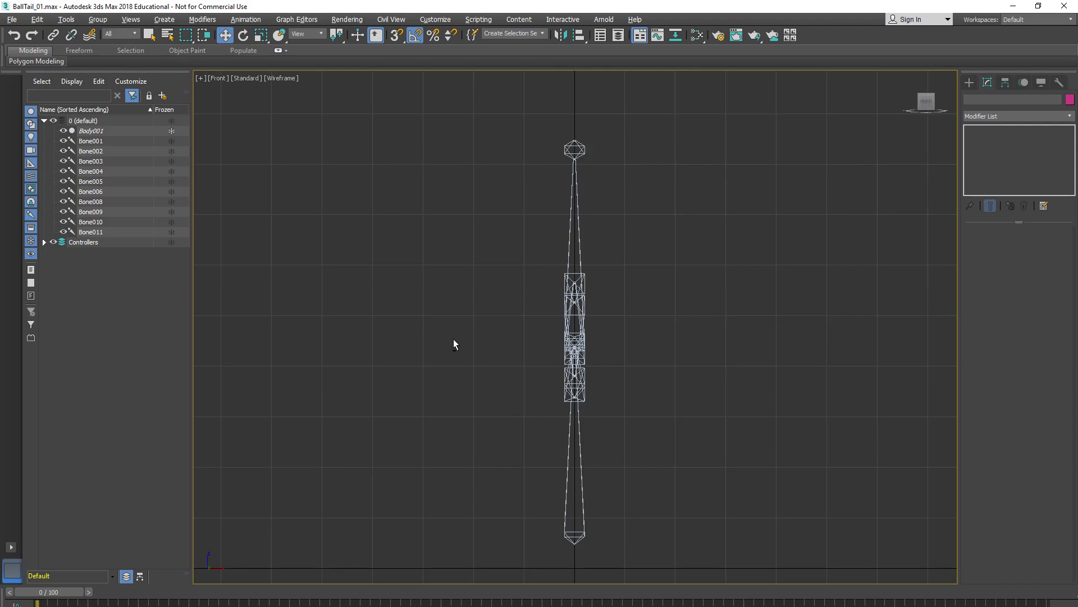
{"action": "key", "text": "alt+w"}
{"action": "left_click", "coordinate": [409, 376]}
{"action": "key", "text": "alt+w"}
{"action": "middle_click_drag", "start_coordinate": [399, 341], "coordinate": [512, 351]}
{"action": "scroll", "coordinate": [609, 351], "scroll_direction": "down", "scroll_amount": 2}
{"action": "middle_click_drag", "start_coordinate": [609, 352], "coordinate": [680, 357]}
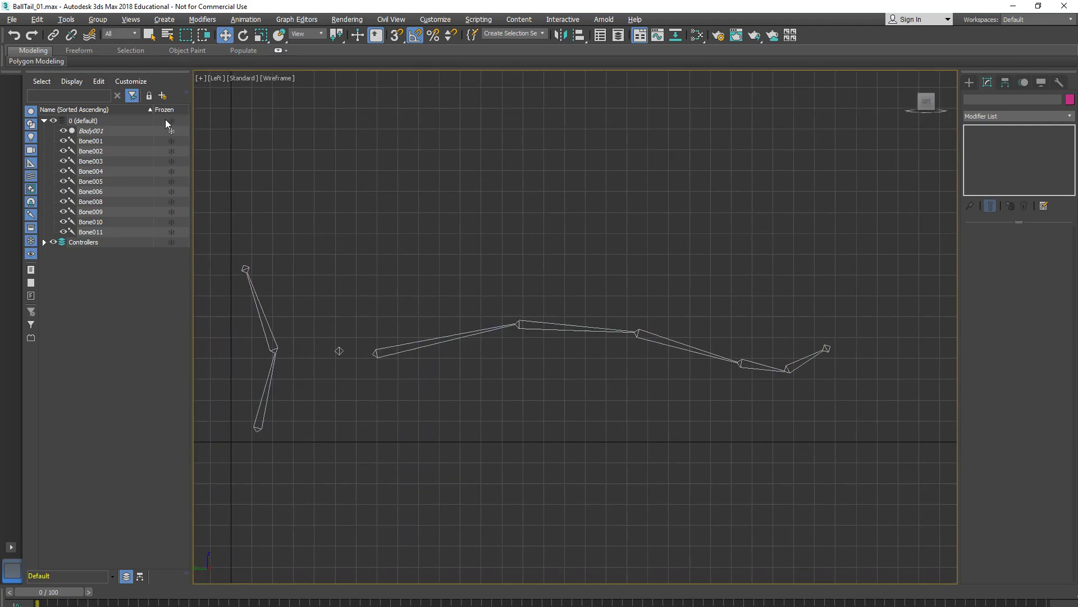
Draw a new bone chain just above the existing tail bones, following their joints from the tail base to the tip
{"action": "left_click", "coordinate": [1059, 82]}
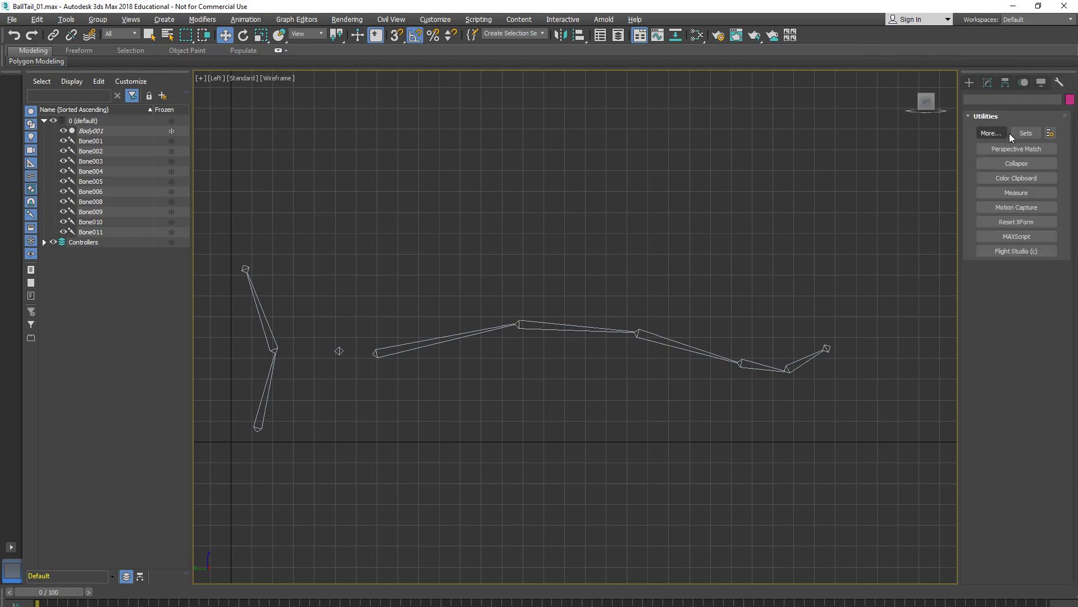
{"action": "left_click", "coordinate": [969, 83]}
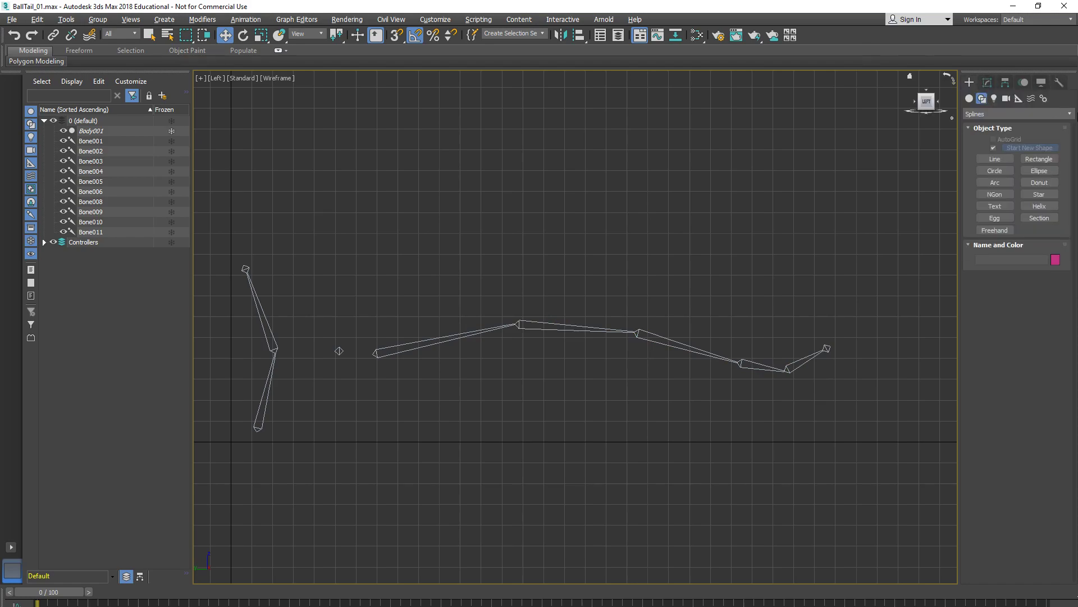
{"action": "left_click", "coordinate": [1043, 99]}
{"action": "left_click", "coordinate": [1002, 151]}
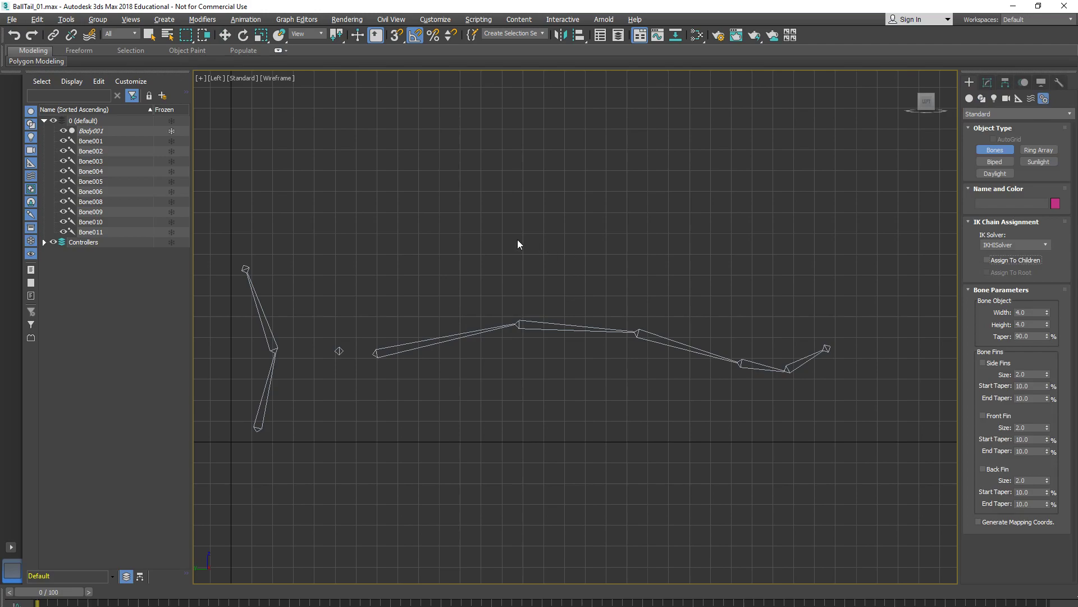
{"action": "left_click", "coordinate": [376, 338]}
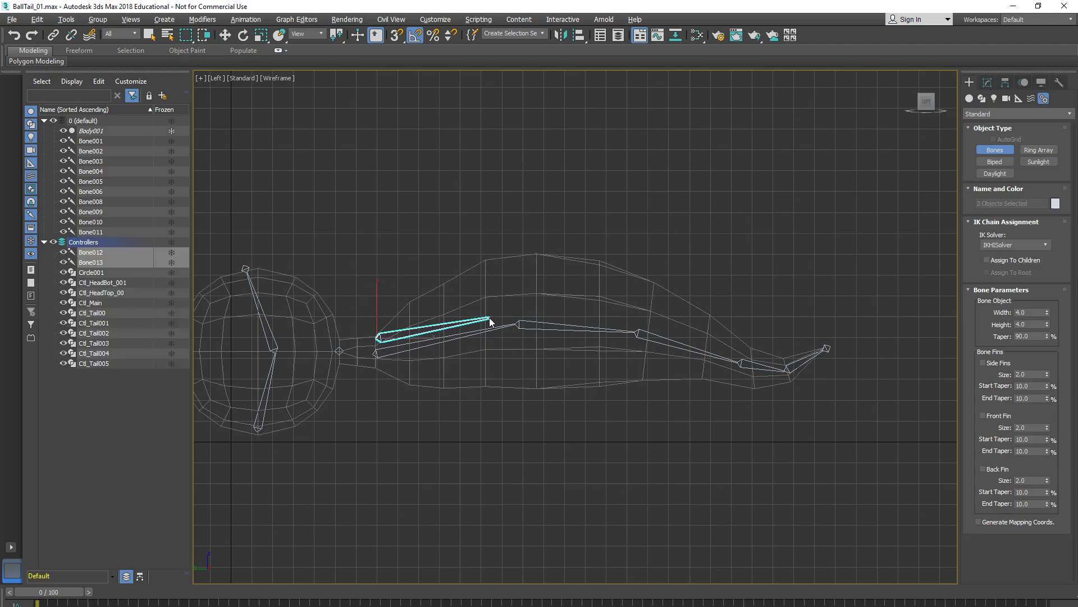
{"action": "left_click", "coordinate": [522, 314]}
{"action": "left_click", "coordinate": [641, 327]}
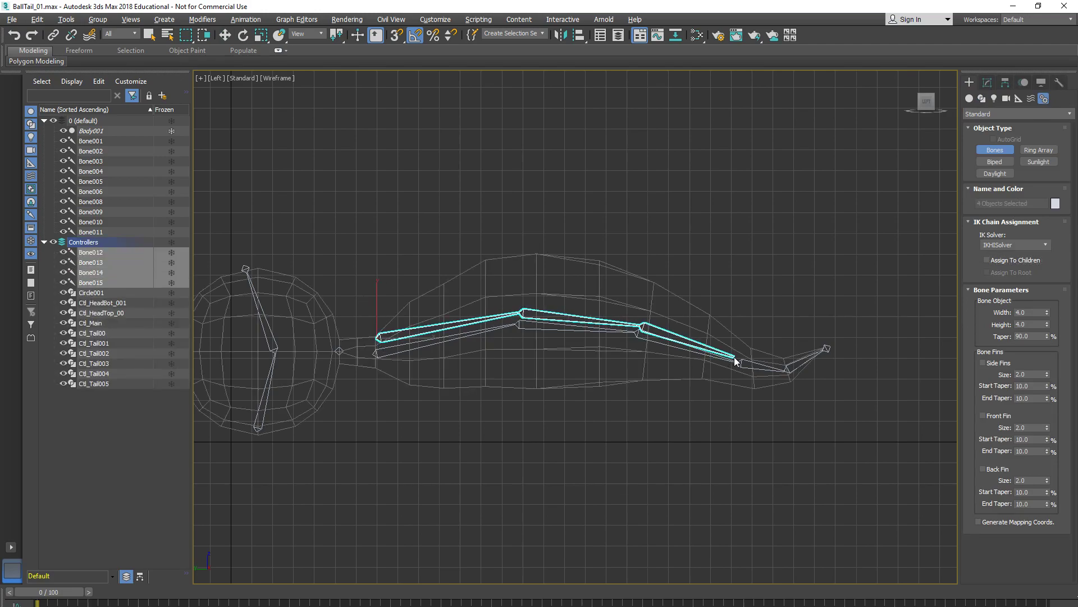
{"action": "left_click", "coordinate": [741, 358]}
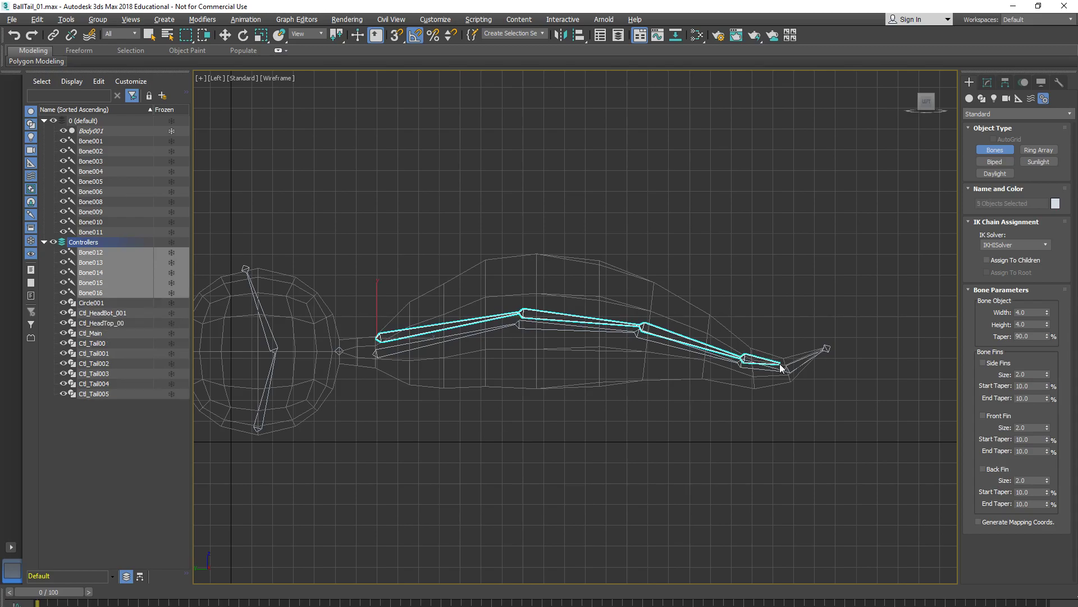
{"action": "left_click", "coordinate": [788, 368]}
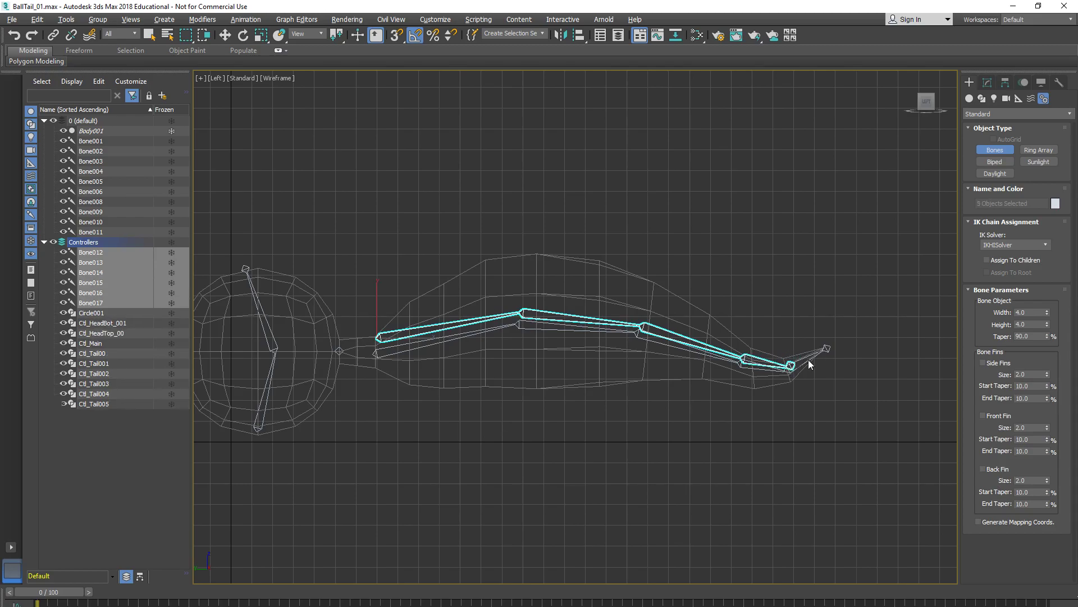
{"action": "right_click", "coordinate": [825, 344]}
{"action": "key", "text": "w"}
Delete the old tail bones, Bone001 to Bone006
{"action": "middle_click_drag", "start_coordinate": [592, 369], "coordinate": [640, 363]}
{"action": "right_click", "coordinate": [461, 343]}
{"action": "left_click", "coordinate": [464, 343]}
{"action": "left_click", "coordinate": [464, 344]}
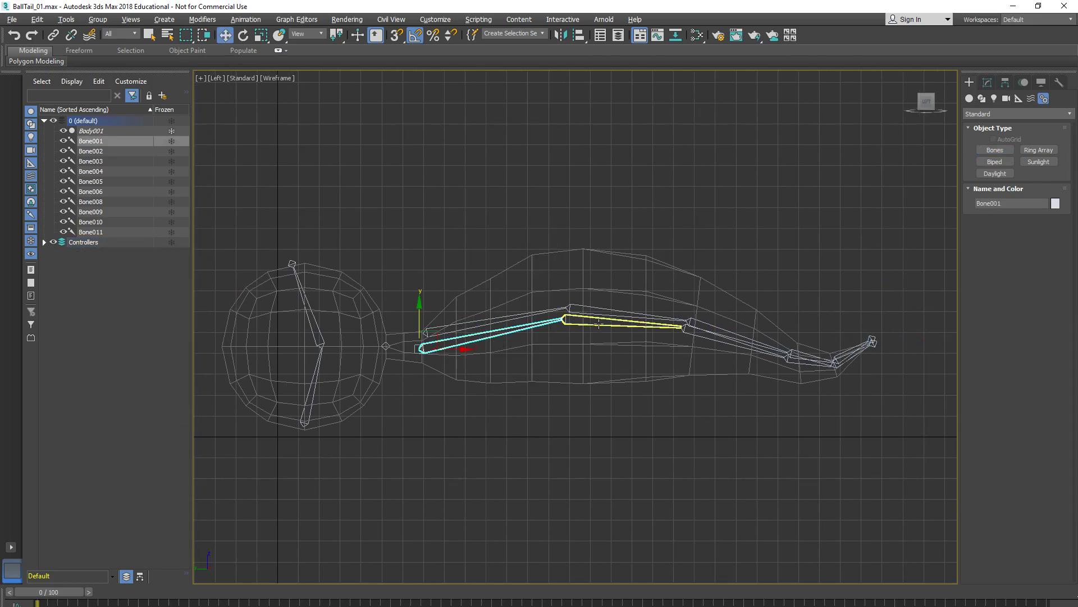
{"action": "left_click", "coordinate": [618, 322], "text": "ctrl"}
{"action": "left_click", "coordinate": [717, 342], "text": "ctrl"}
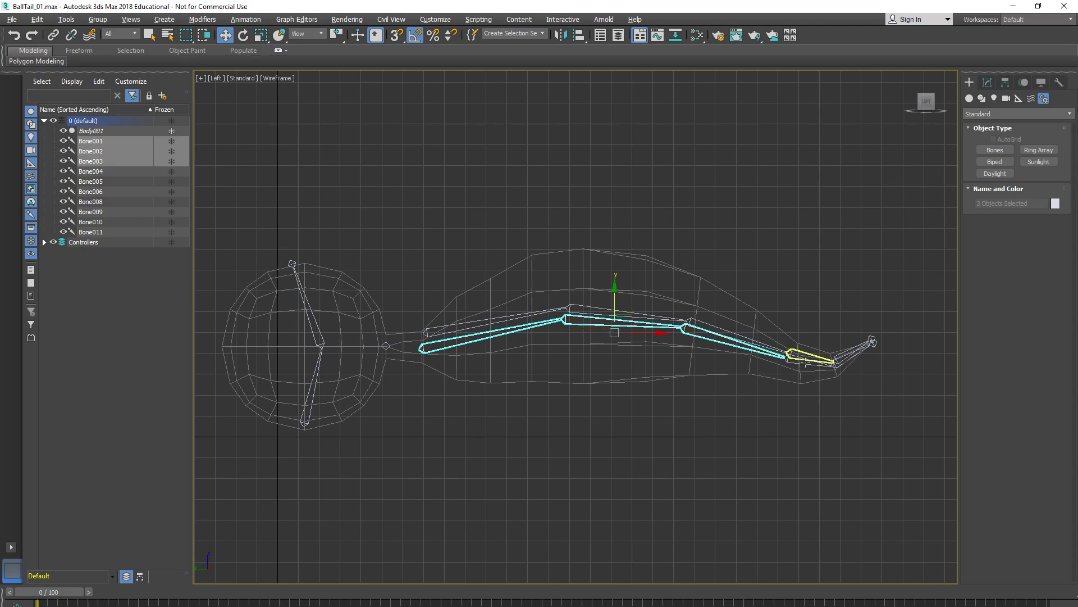
{"action": "left_click", "coordinate": [806, 362], "text": "ctrl"}
{"action": "left_click", "coordinate": [837, 364], "text": "ctrl"}
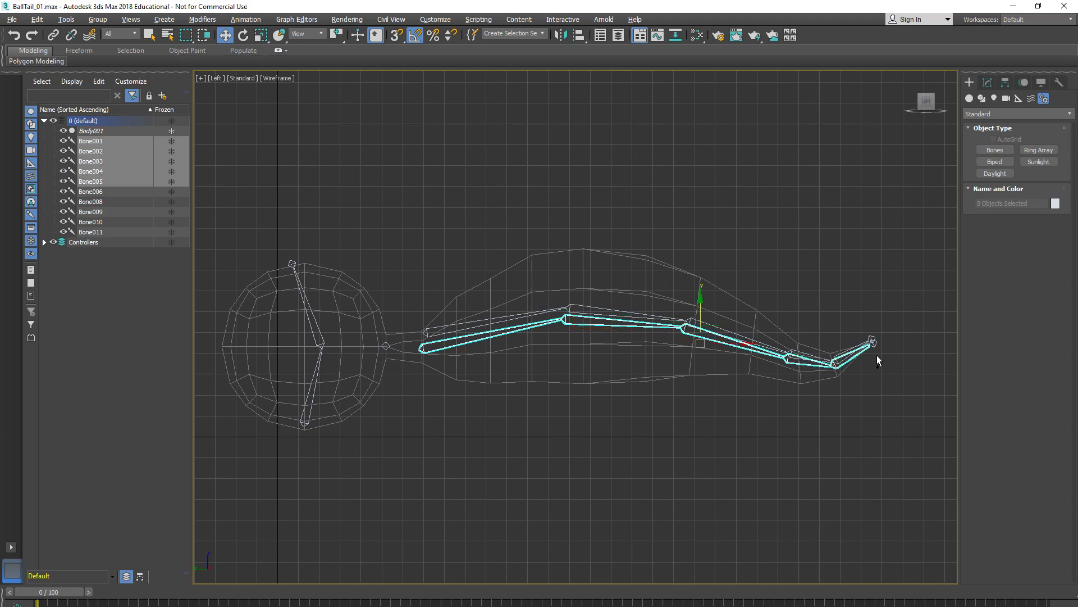
{"action": "left_click", "coordinate": [872, 344], "text": "ctrl"}
{"action": "key", "text": "Delete"}
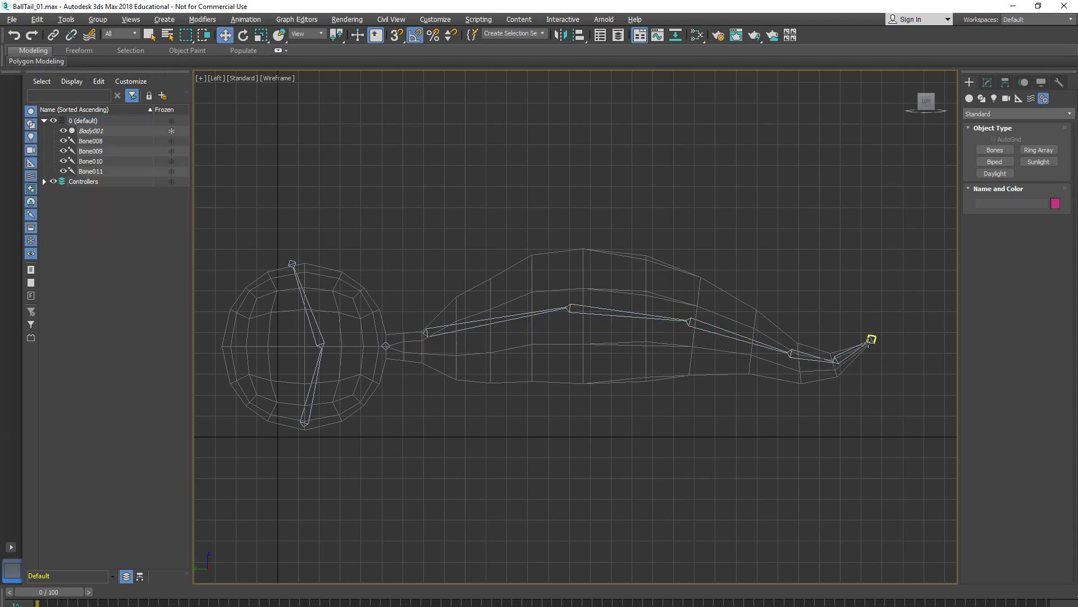
Move the new chain's root Bone012 down to the tail base and shift Bone014 slightly upward
{"action": "left_click", "coordinate": [426, 330]}
{"action": "left_click_drag", "start_coordinate": [423, 303], "coordinate": [422, 317]}
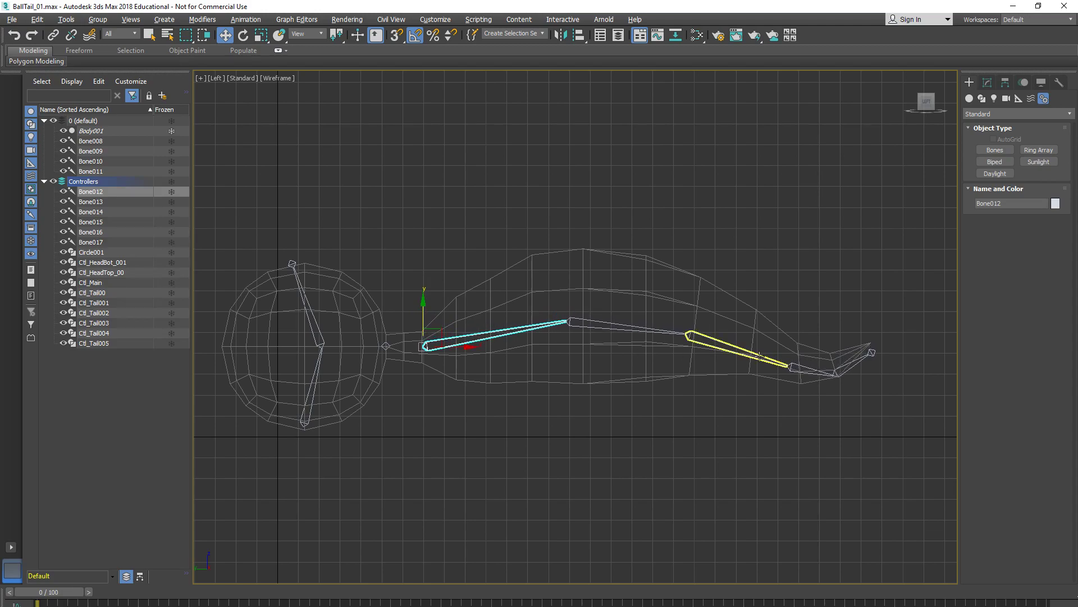
{"action": "left_click", "coordinate": [729, 344]}
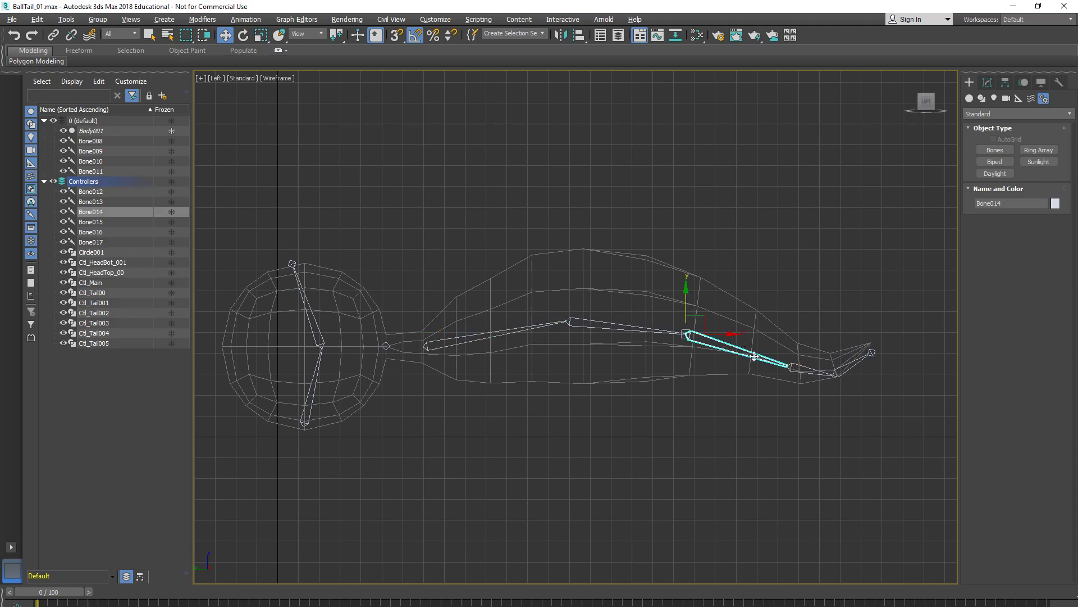
{"action": "left_click_drag", "start_coordinate": [706, 319], "coordinate": [704, 316]}
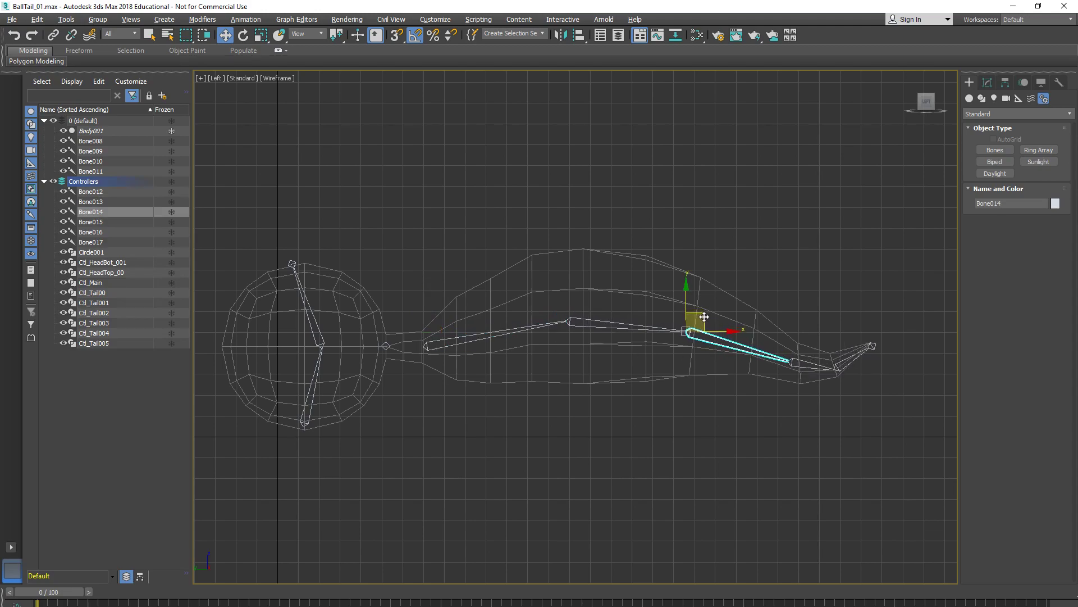
Link the tail's root bone Bone012 to the small bone at the back of the head
{"action": "left_click", "coordinate": [449, 343]}
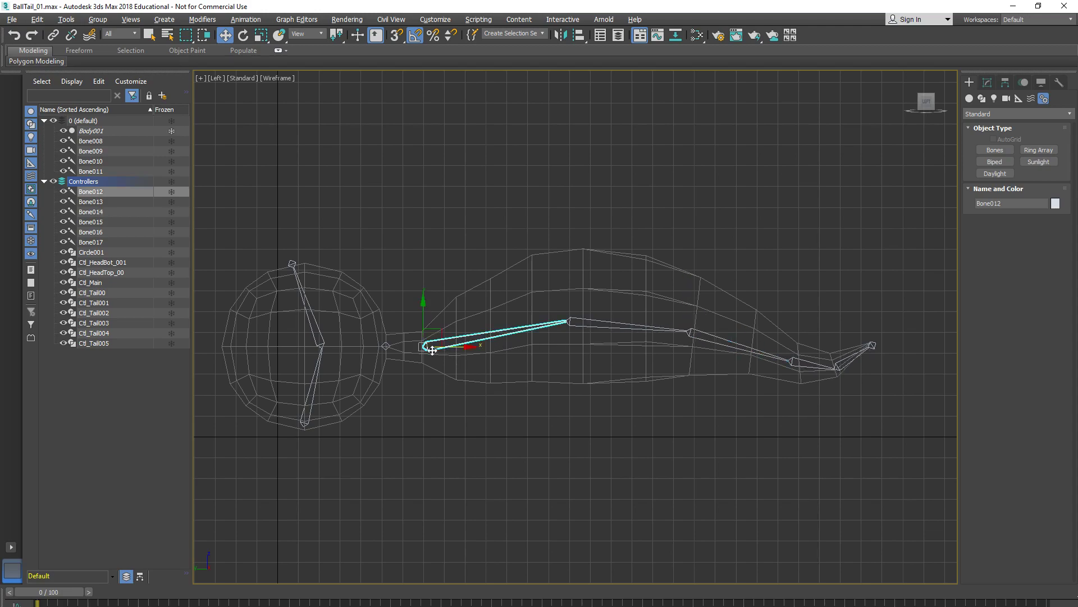
{"action": "left_click", "coordinate": [54, 35]}
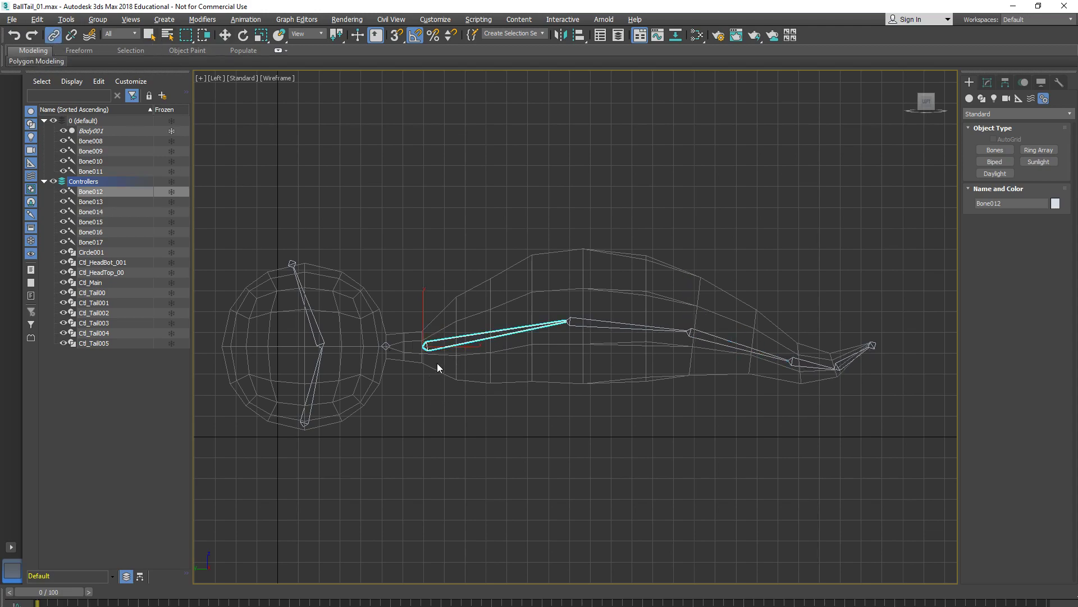
{"action": "left_click_drag", "start_coordinate": [424, 346], "coordinate": [386, 346]}
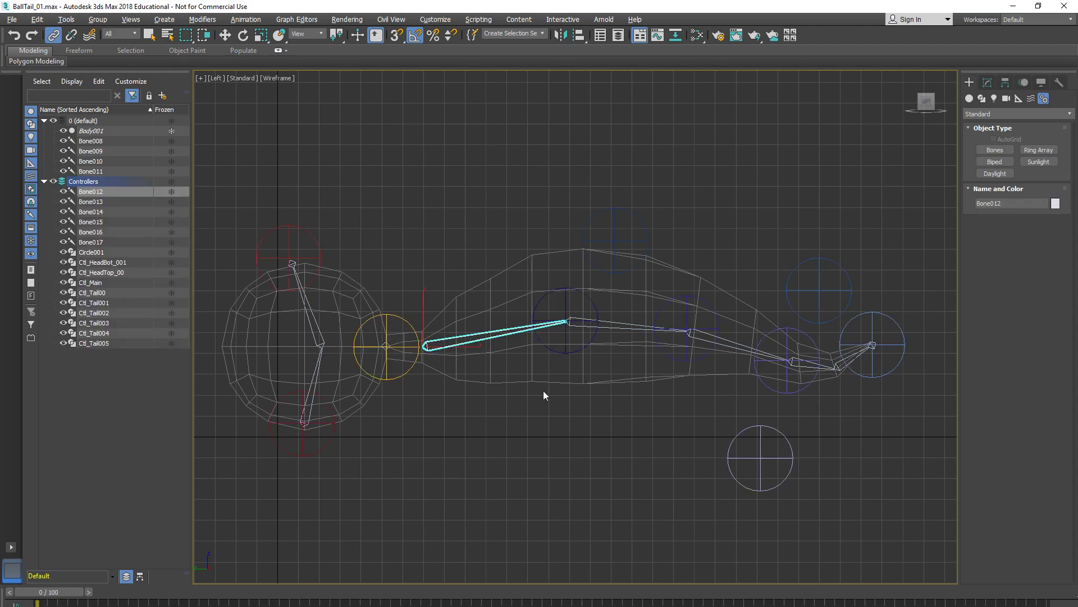
Float the list of constraints over the viewport and position-constrain Bone013 to the first tail controller, Ctl_Tail00
{"action": "right_click", "coordinate": [543, 352]}
{"action": "left_click", "coordinate": [623, 324]}
{"action": "right_click", "coordinate": [560, 361]}
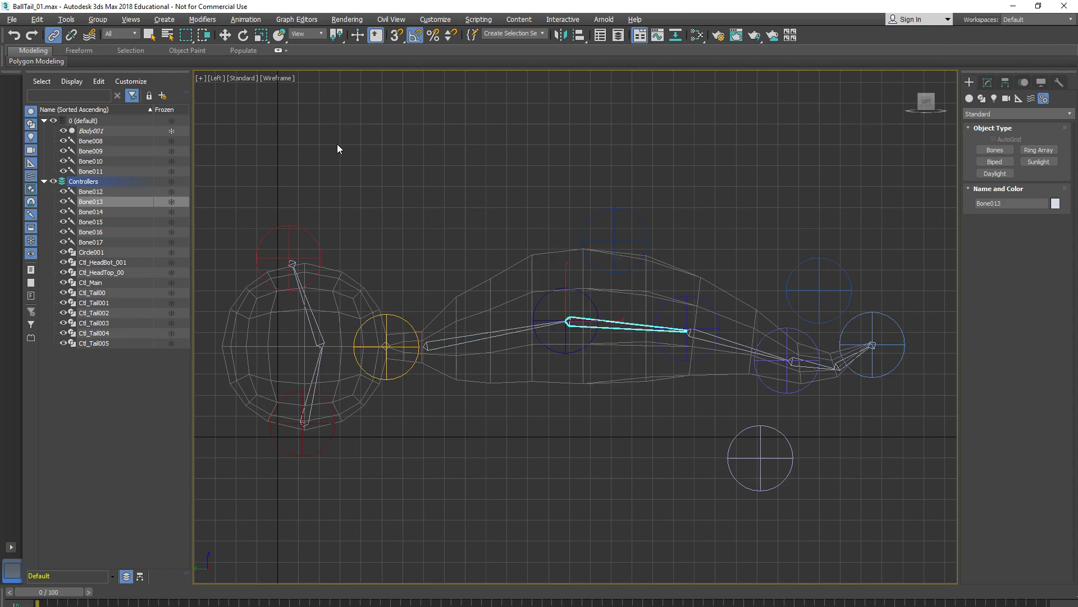
{"action": "left_click", "coordinate": [236, 25]}
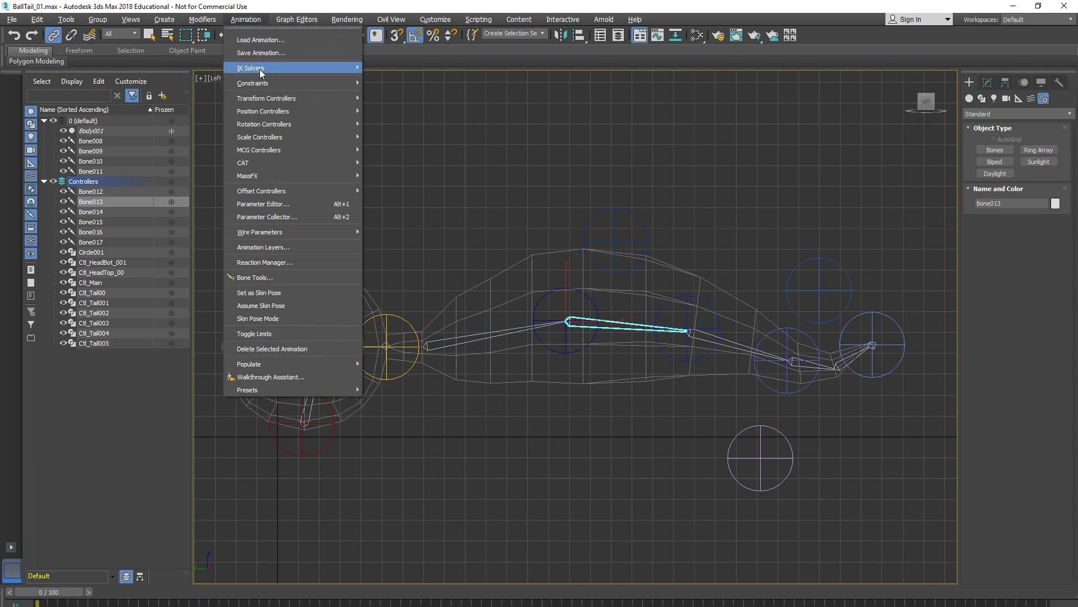
{"action": "mouse_move", "coordinate": [273, 84]}
{"action": "left_click", "coordinate": [400, 78]}
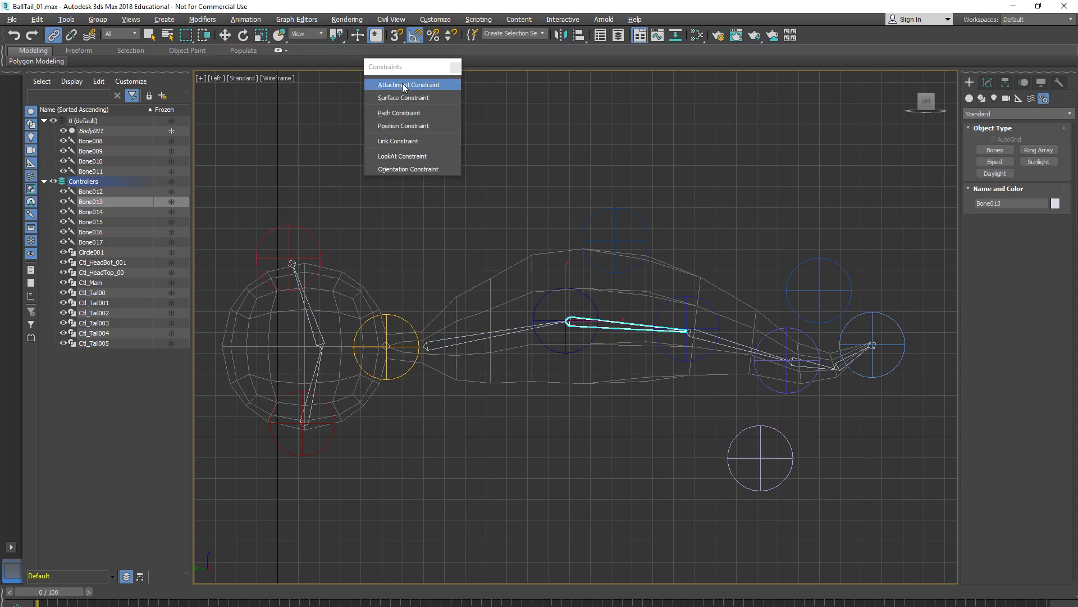
{"action": "left_click_drag", "start_coordinate": [416, 70], "coordinate": [812, 116]}
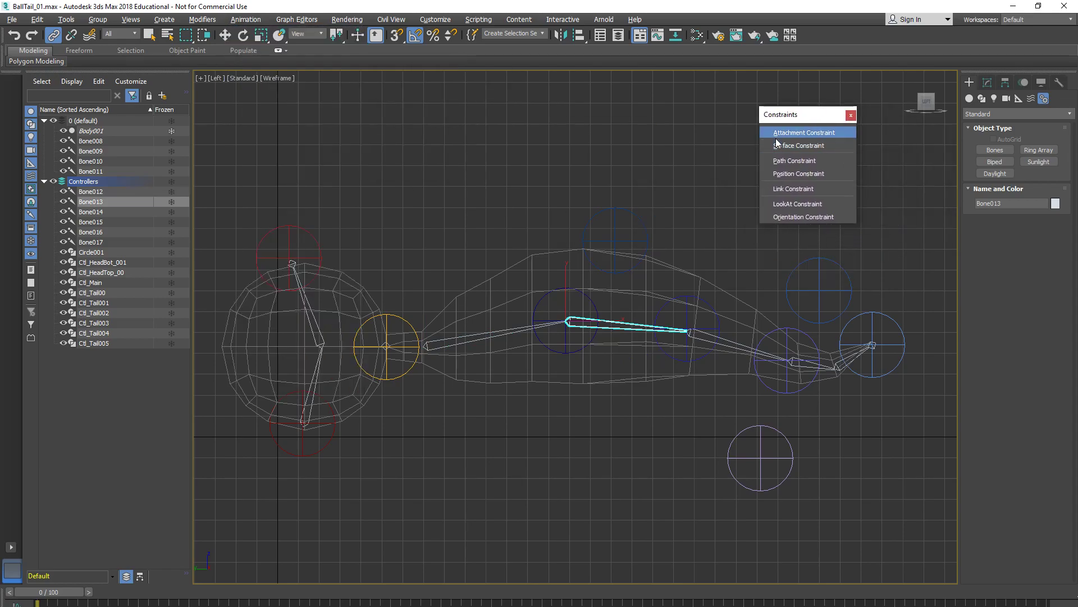
{"action": "left_click", "coordinate": [776, 175]}
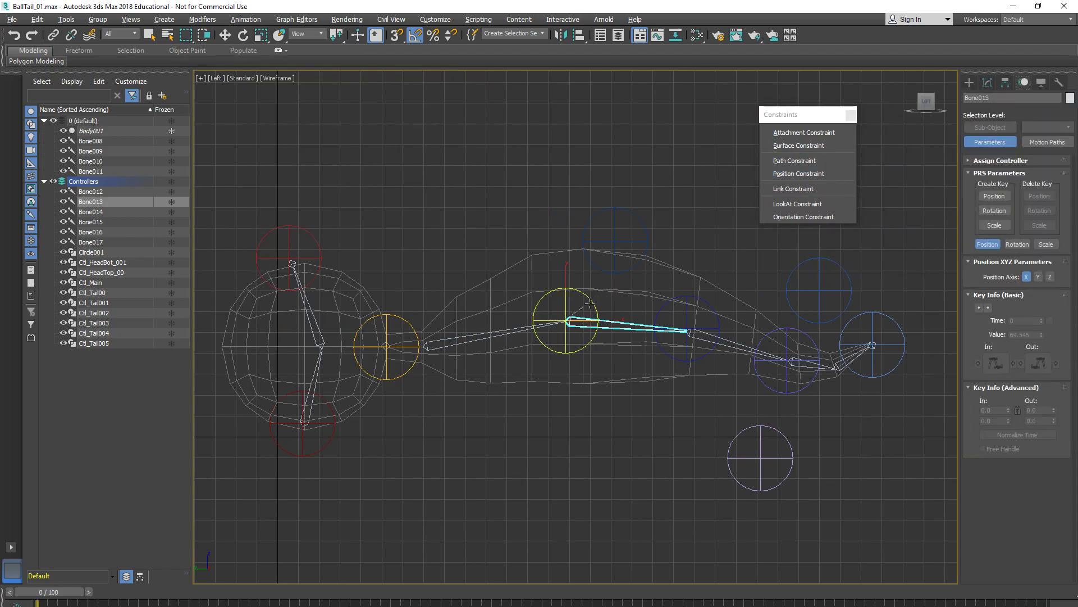
{"action": "left_click", "coordinate": [591, 303]}
Position-constrain Bone014 to the second tail controller, Ctl_Tail001
{"action": "left_click", "coordinate": [696, 336]}
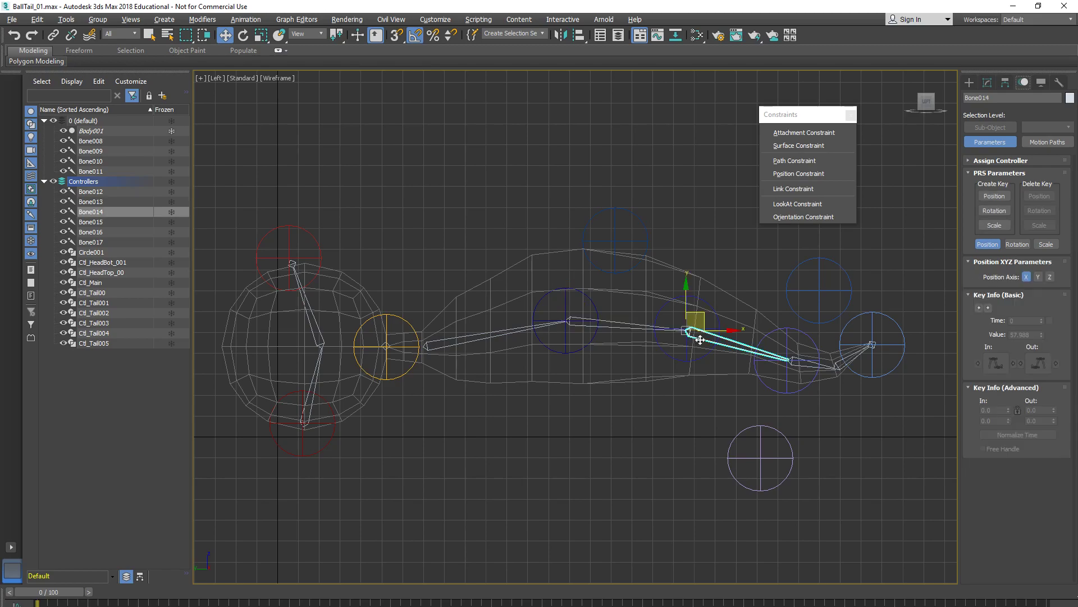
{"action": "left_click", "coordinate": [787, 174]}
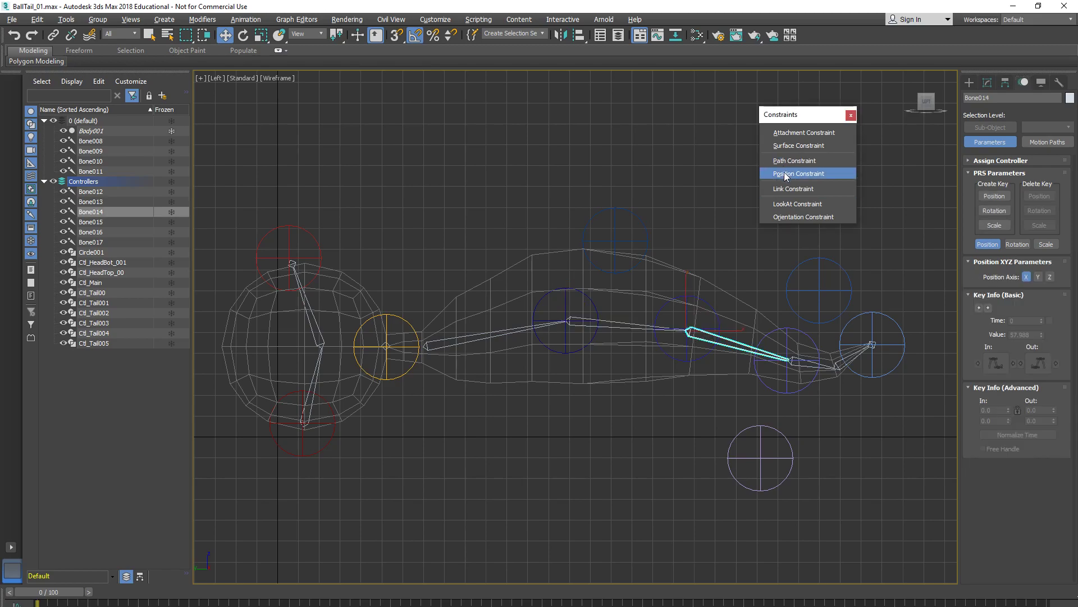
{"action": "left_click", "coordinate": [715, 313]}
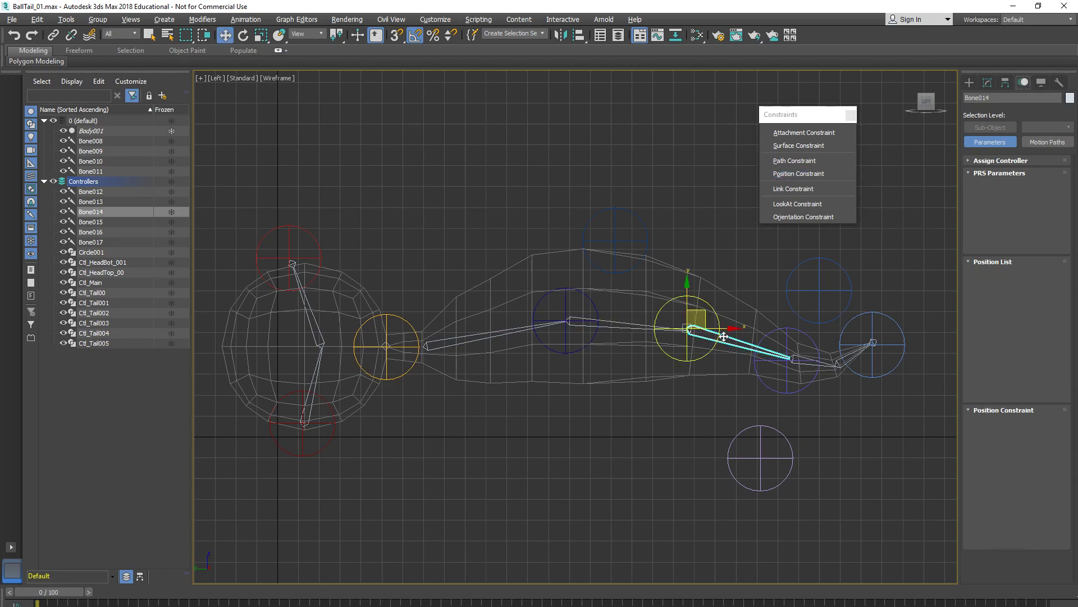
Position-constrain Bone015 to the third tail controller, Ctl_Tail002
{"action": "left_click", "coordinate": [804, 365]}
{"action": "left_click", "coordinate": [798, 173]}
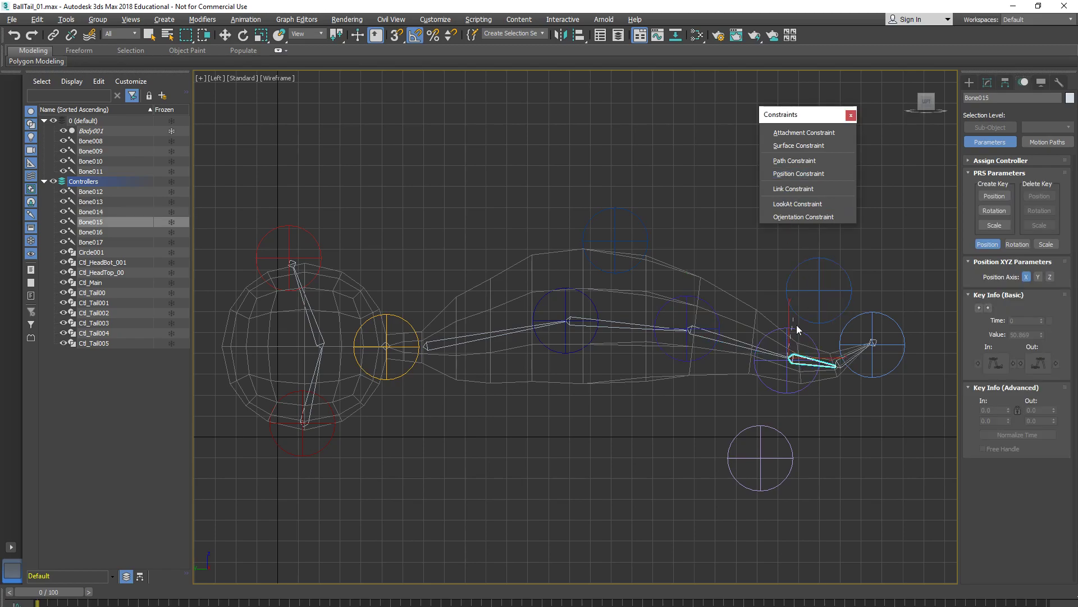
{"action": "left_click", "coordinate": [813, 346]}
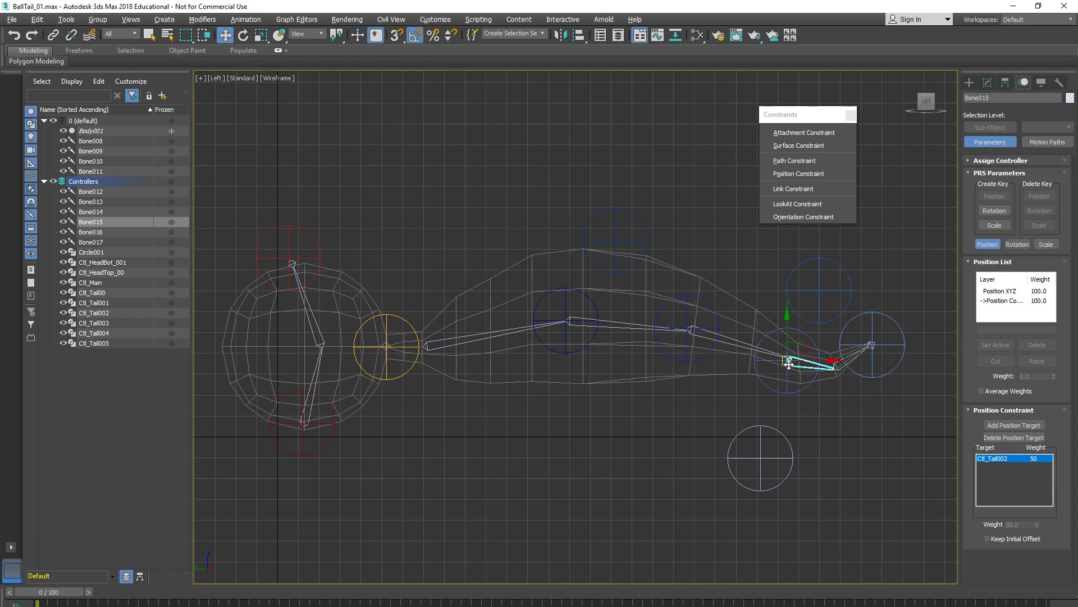
Position-constrain the end bone Bone017 to the circular controller around the tail tip
{"action": "left_click", "coordinate": [870, 346]}
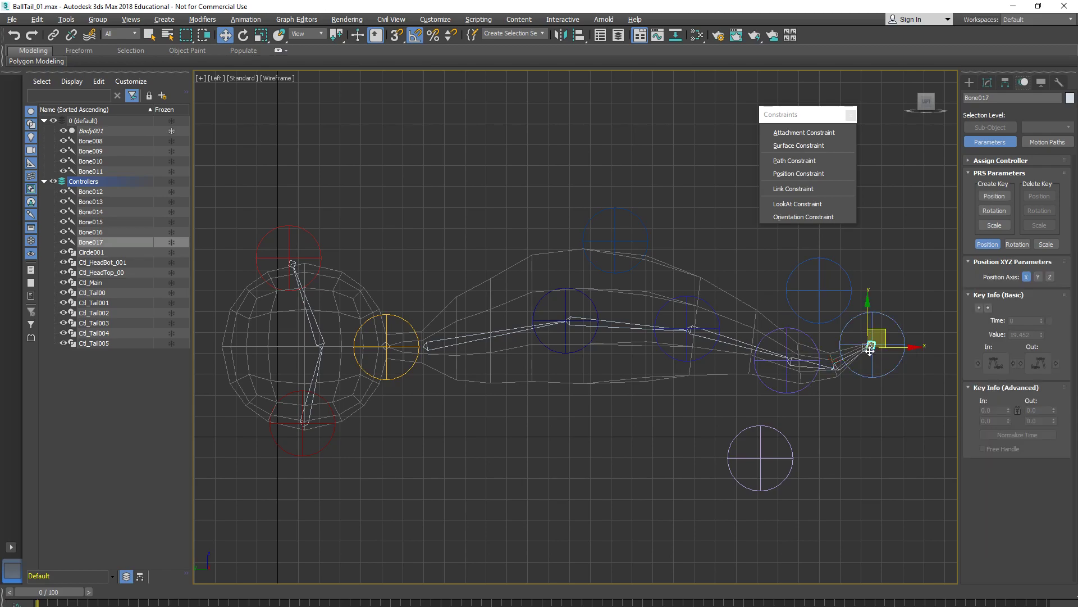
{"action": "left_click", "coordinate": [774, 174]}
{"action": "left_click", "coordinate": [897, 327]}
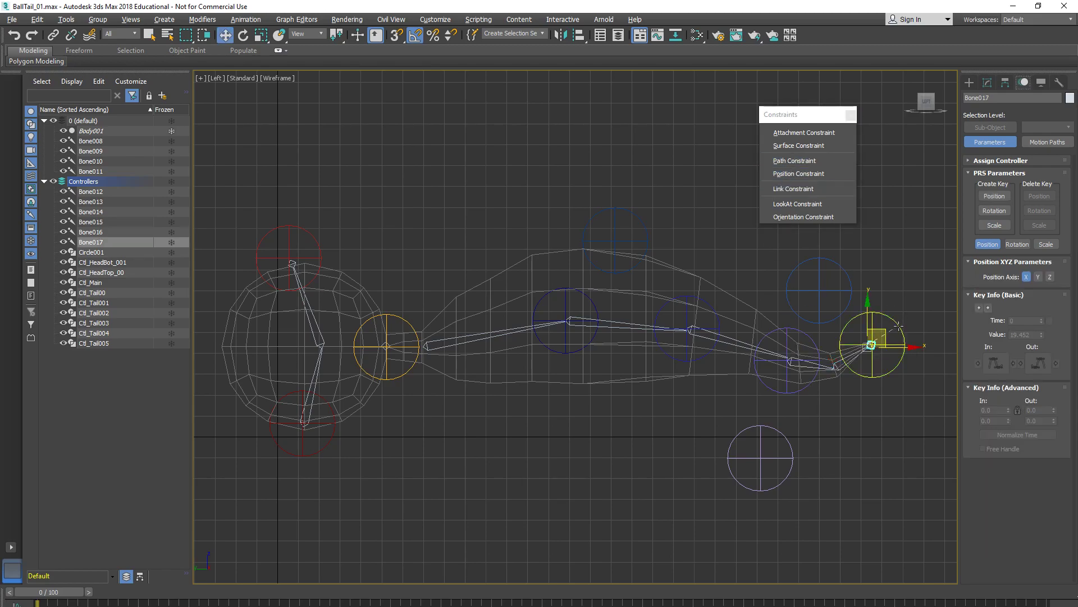
Test the tail rig by moving the first tail controller Ctl_Tail00 upward, and undo the move
{"action": "left_click", "coordinate": [519, 453]}
{"action": "left_click", "coordinate": [559, 354]}
{"action": "left_click_drag", "start_coordinate": [580, 308], "coordinate": [549, 229]}
{"action": "key", "text": "ctrl+z"}
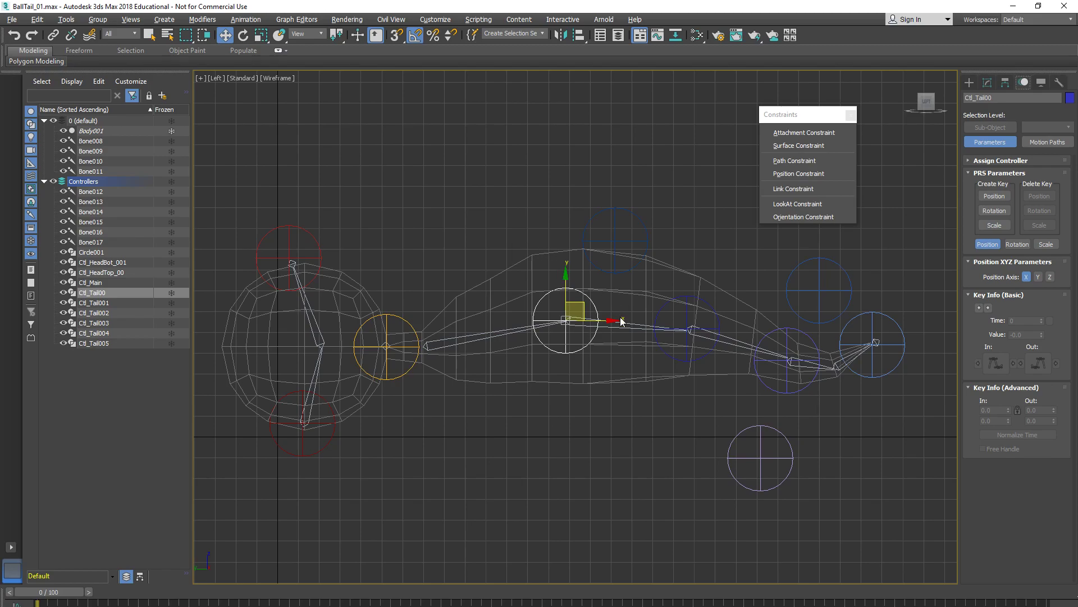
{"action": "key", "text": "alt+Tab"}
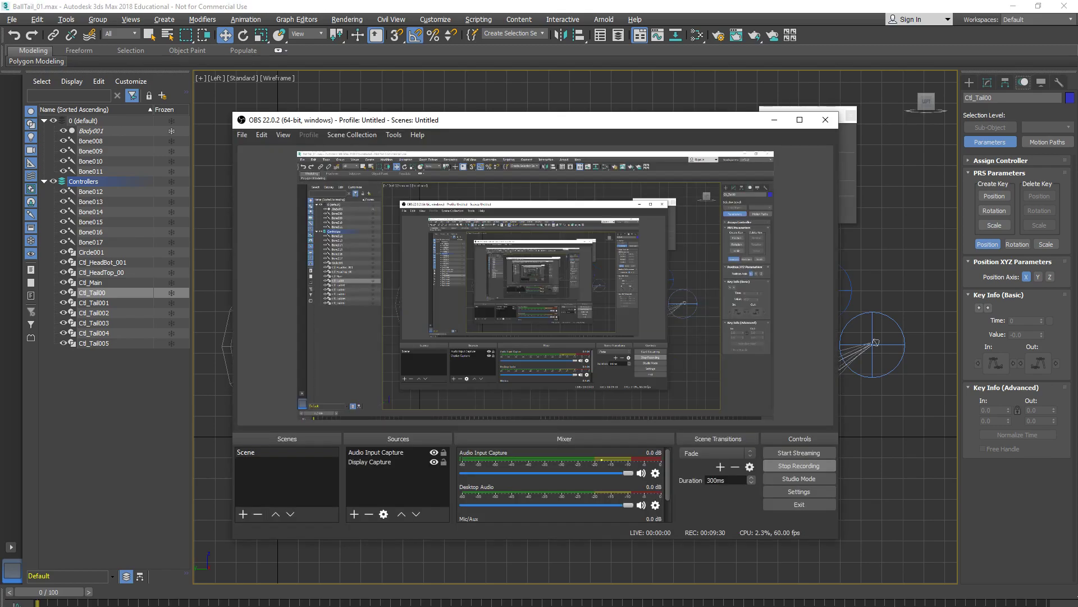